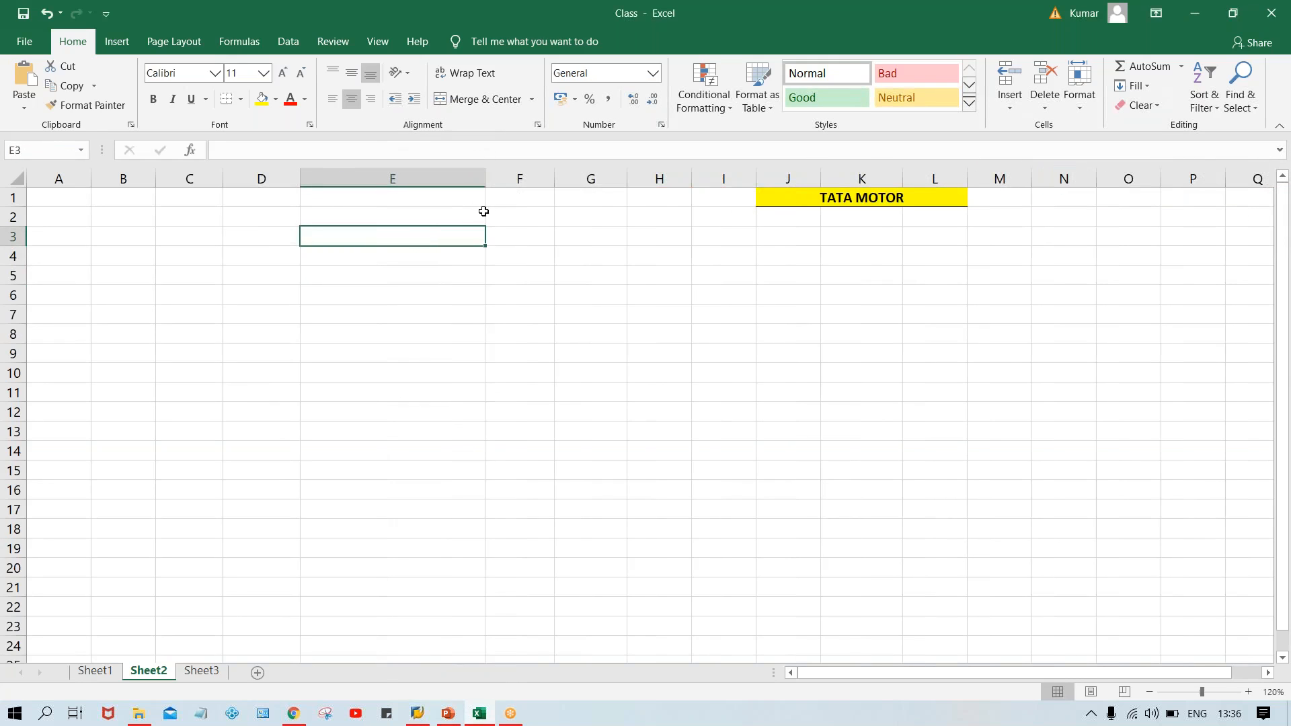
Step: Narrow column F, widen column G, and put an outside border around each of the ranges E3:E12 and G3:G12
drag(553, 179, 702, 197)
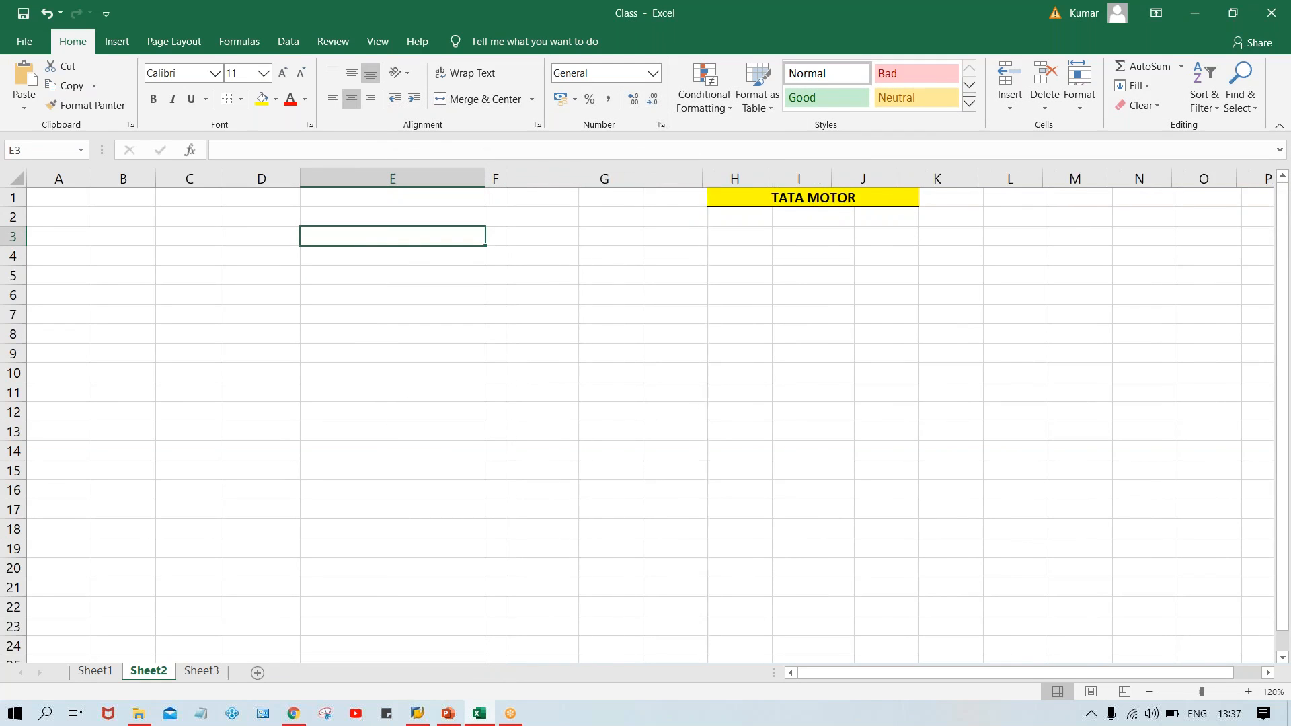
drag(401, 236, 419, 410)
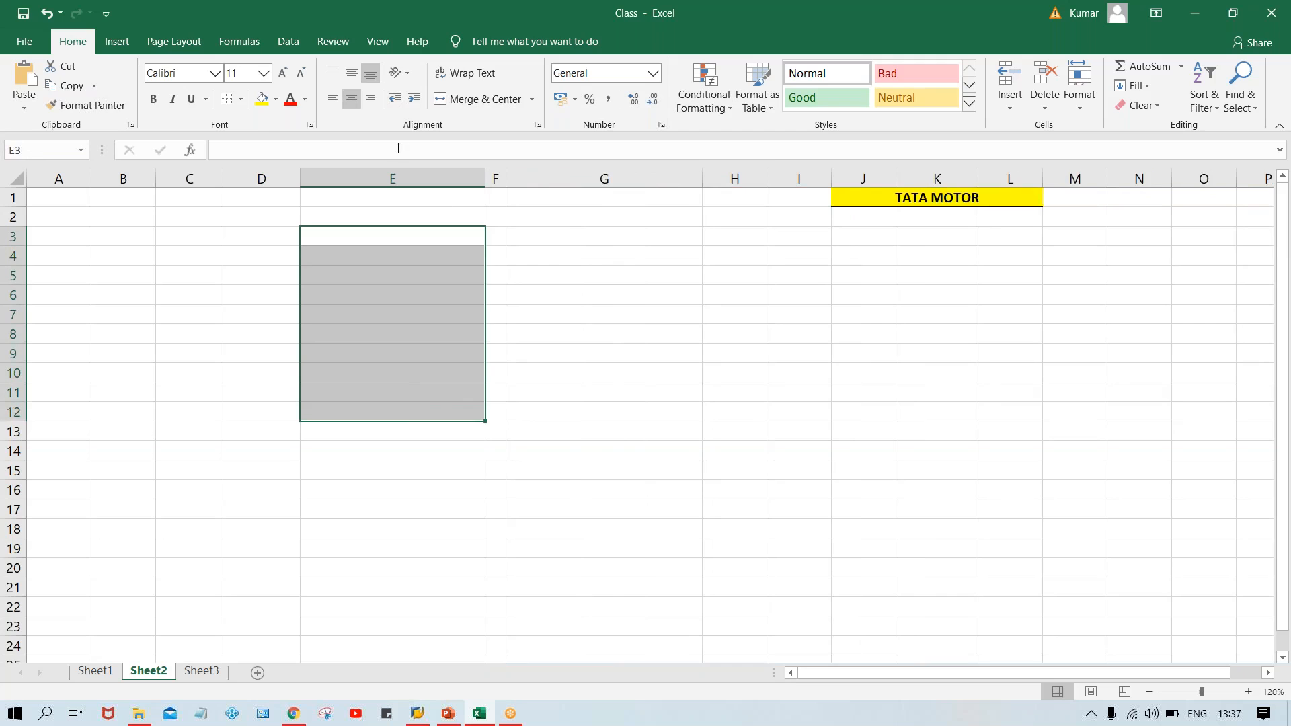
click(240, 99)
click(285, 278)
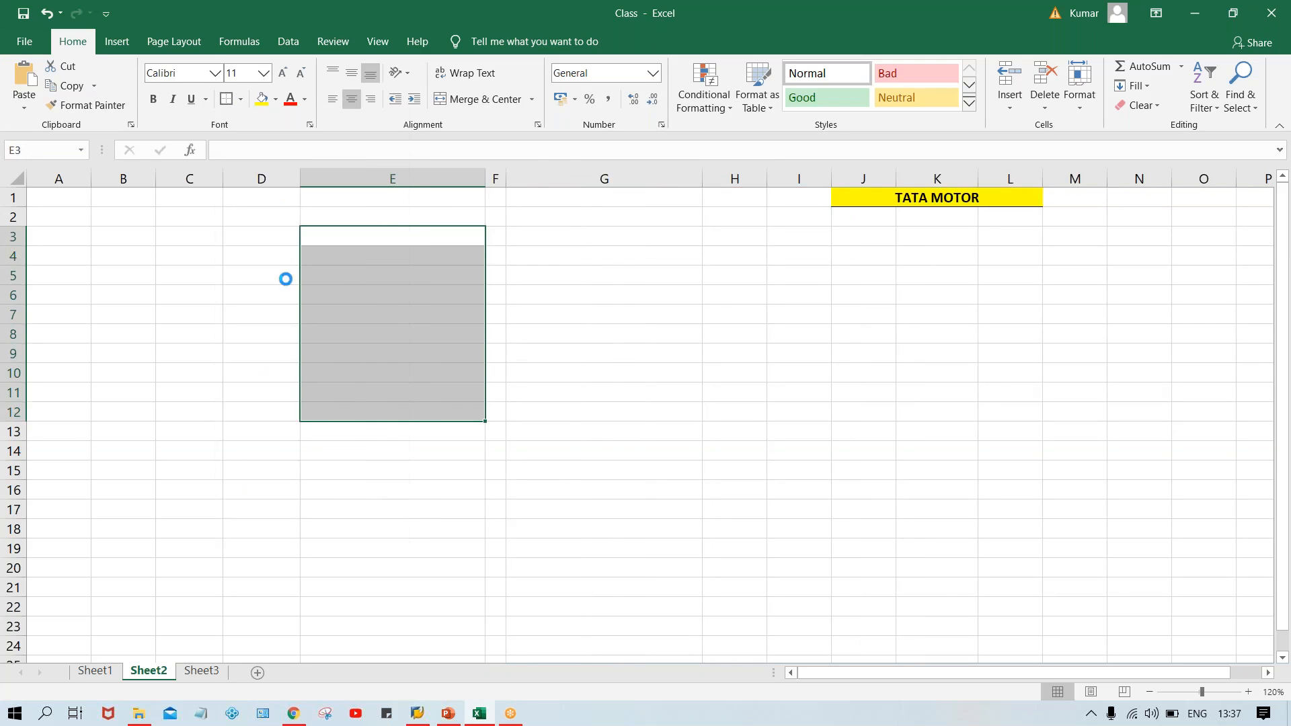
click(590, 240)
drag(563, 263, 582, 406)
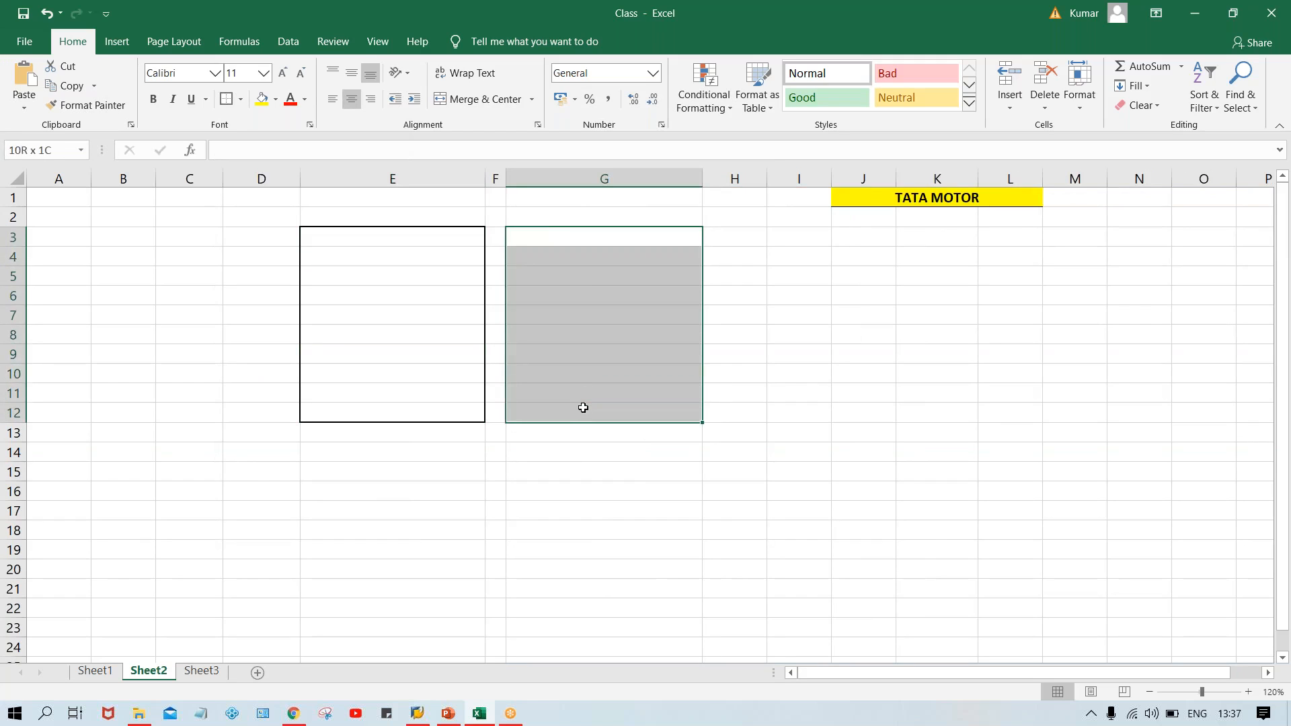
click(228, 101)
click(772, 367)
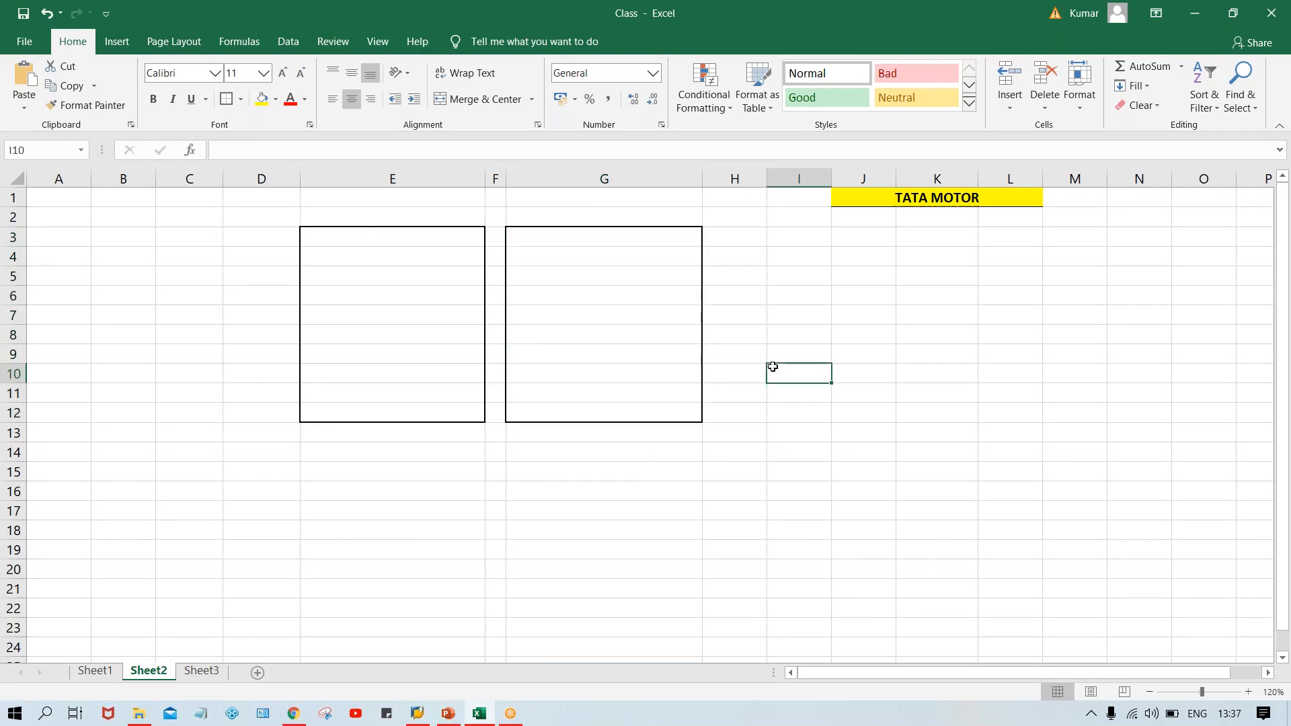
Step: Apply an outside border to cells E4 and G4 inside the two boxes
click(358, 237)
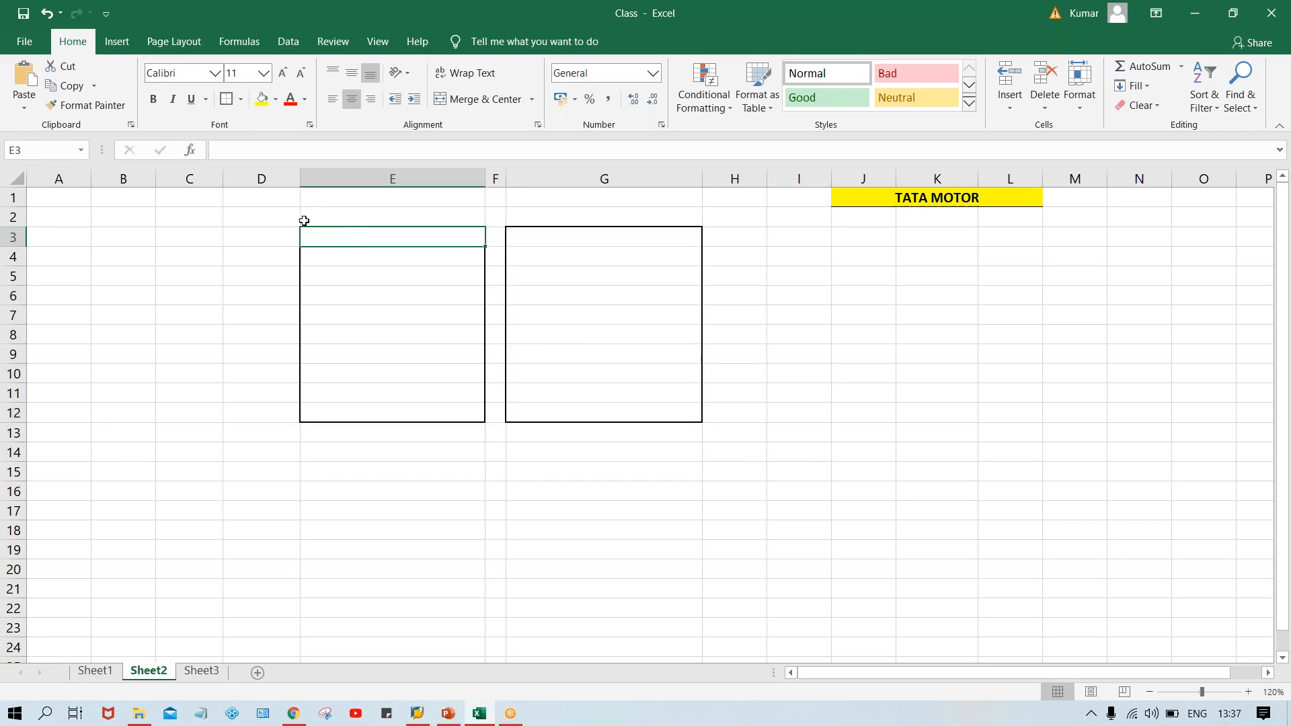
click(345, 258)
click(227, 100)
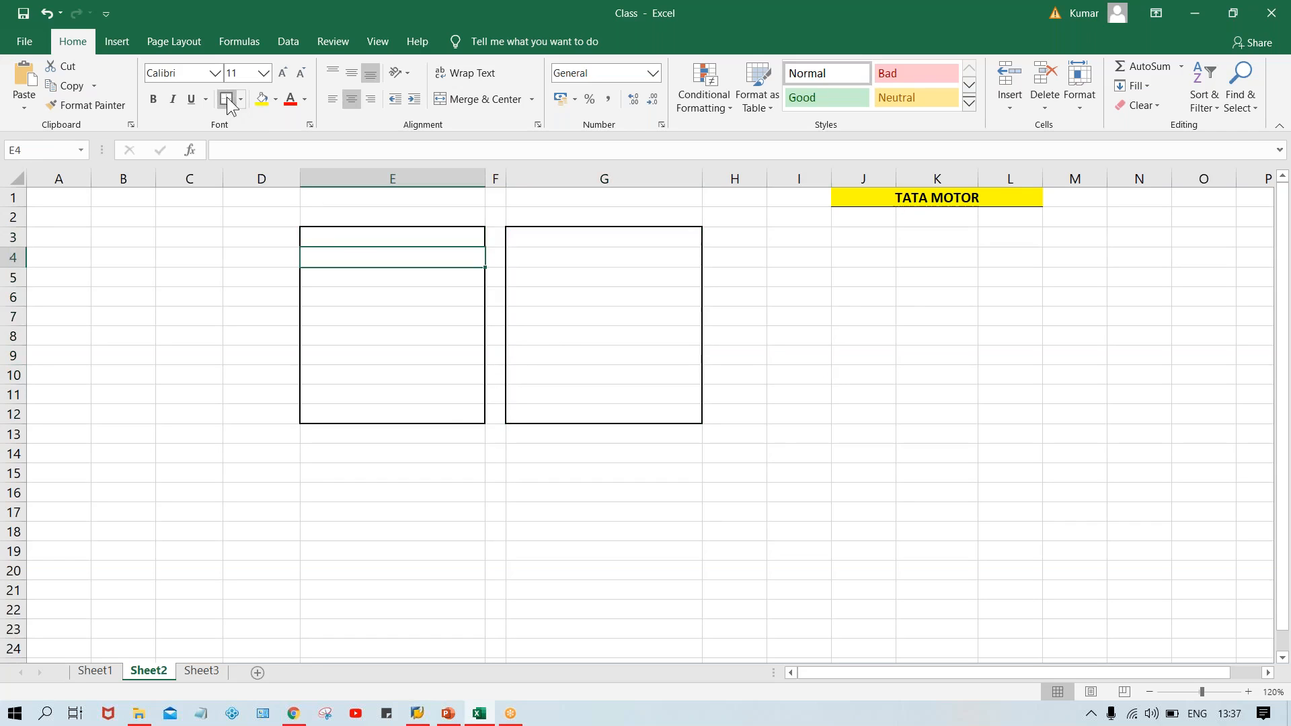
click(628, 260)
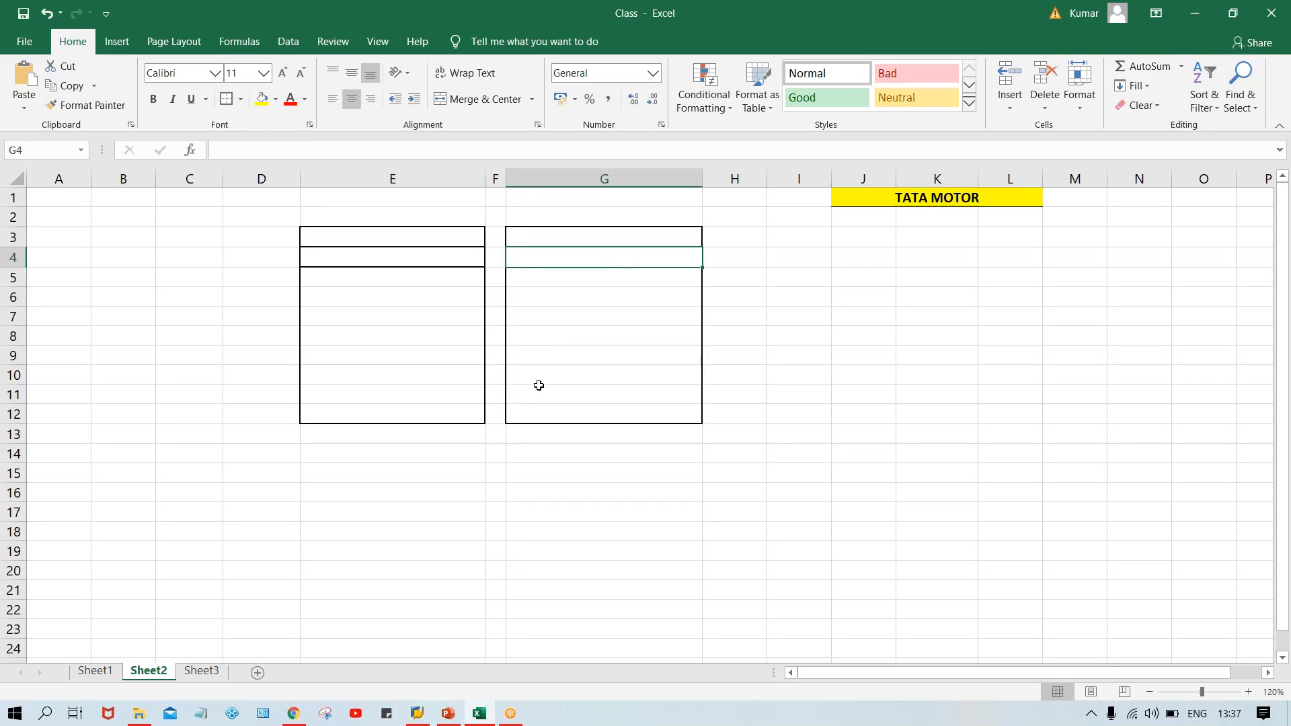
Step: Enter TATA MOTOR in cell E4 and make it bold
double_click(378, 261)
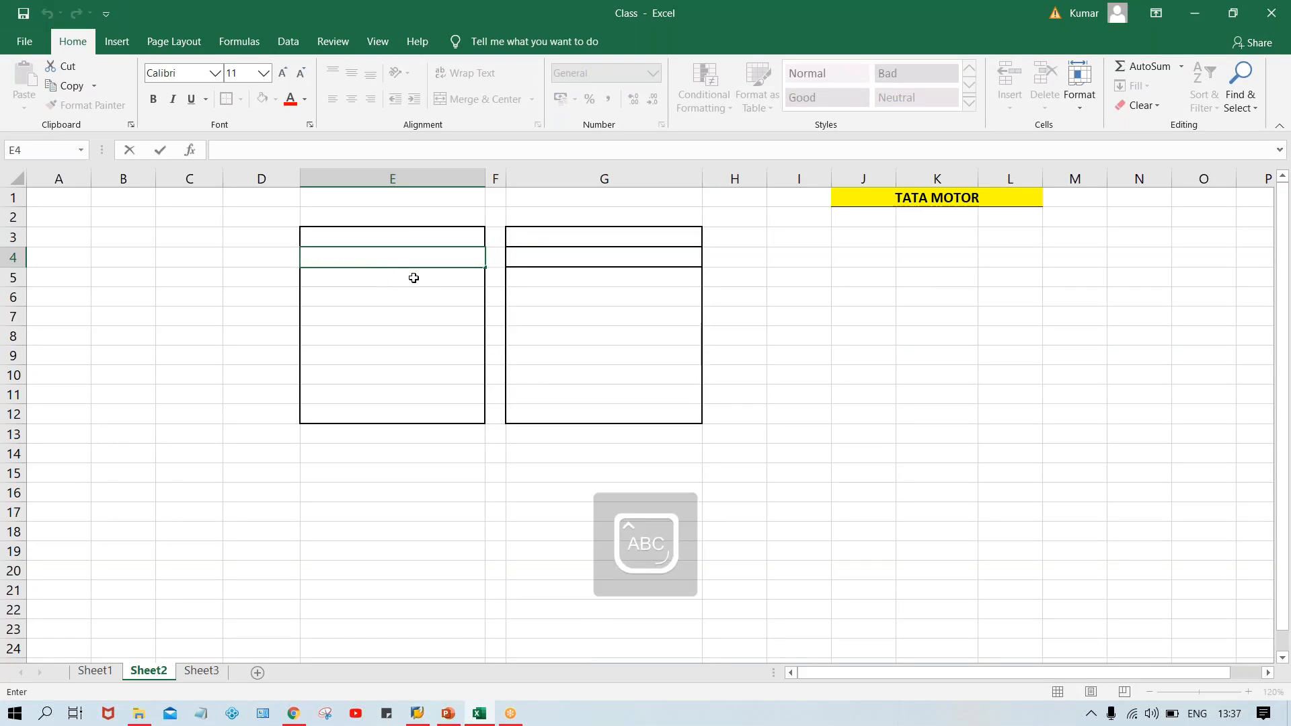
text(TATA )
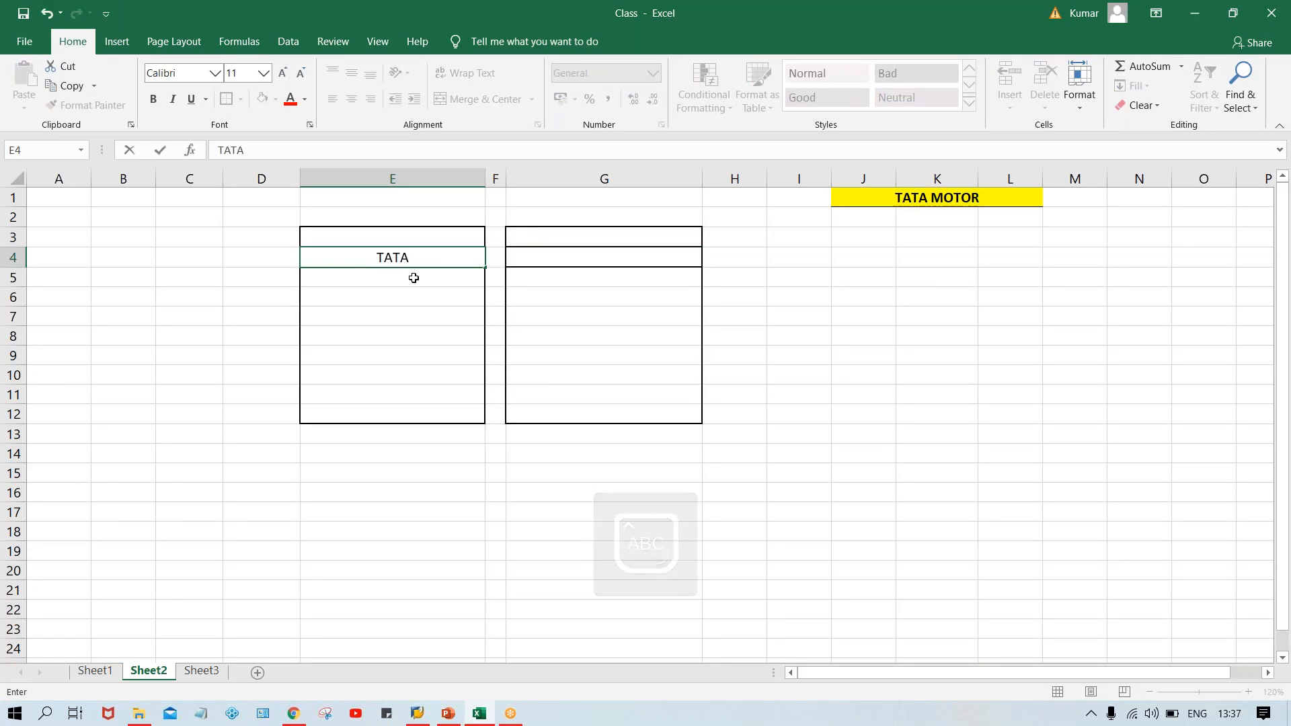
text(MOTOR)
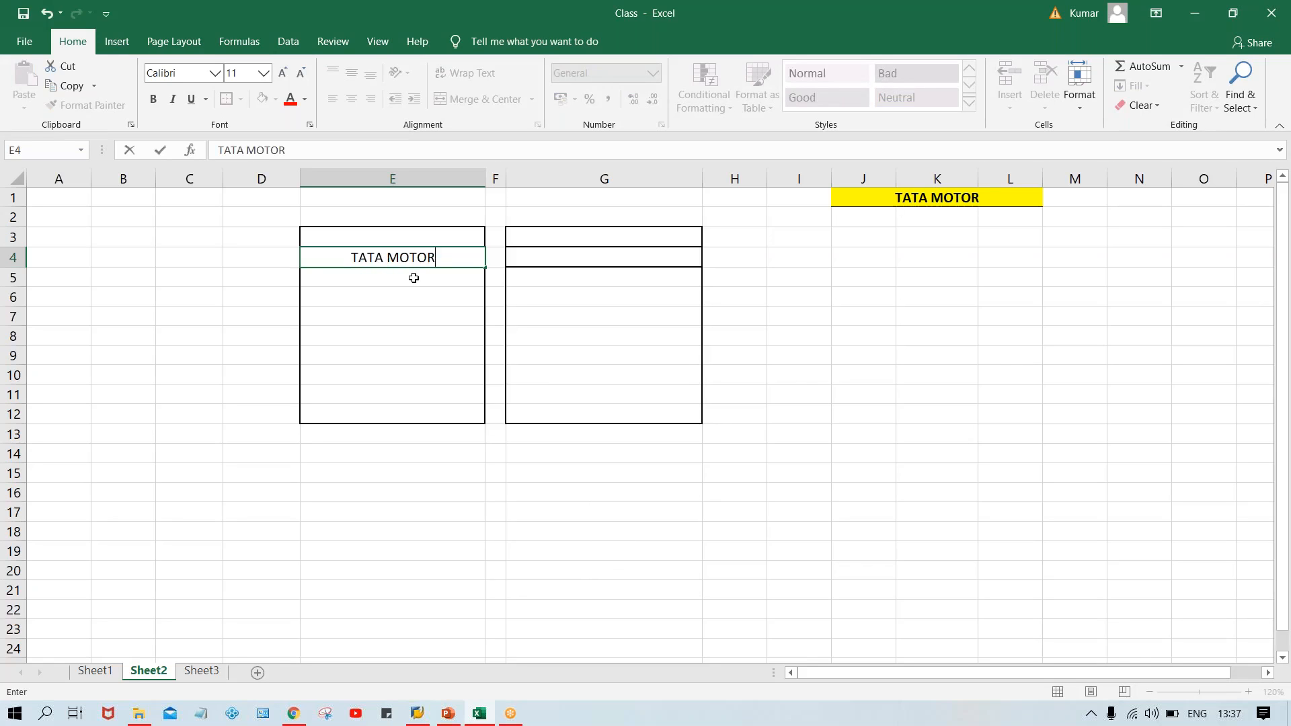
key(Return)
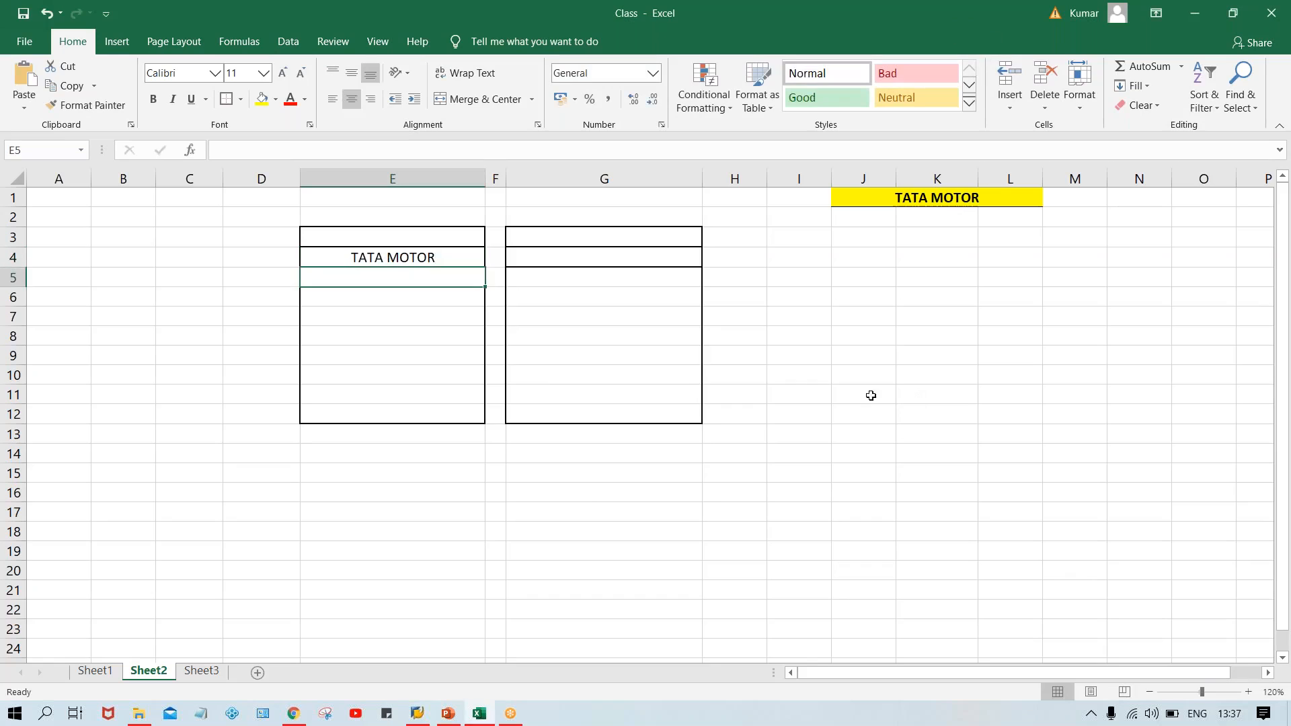
click(384, 312)
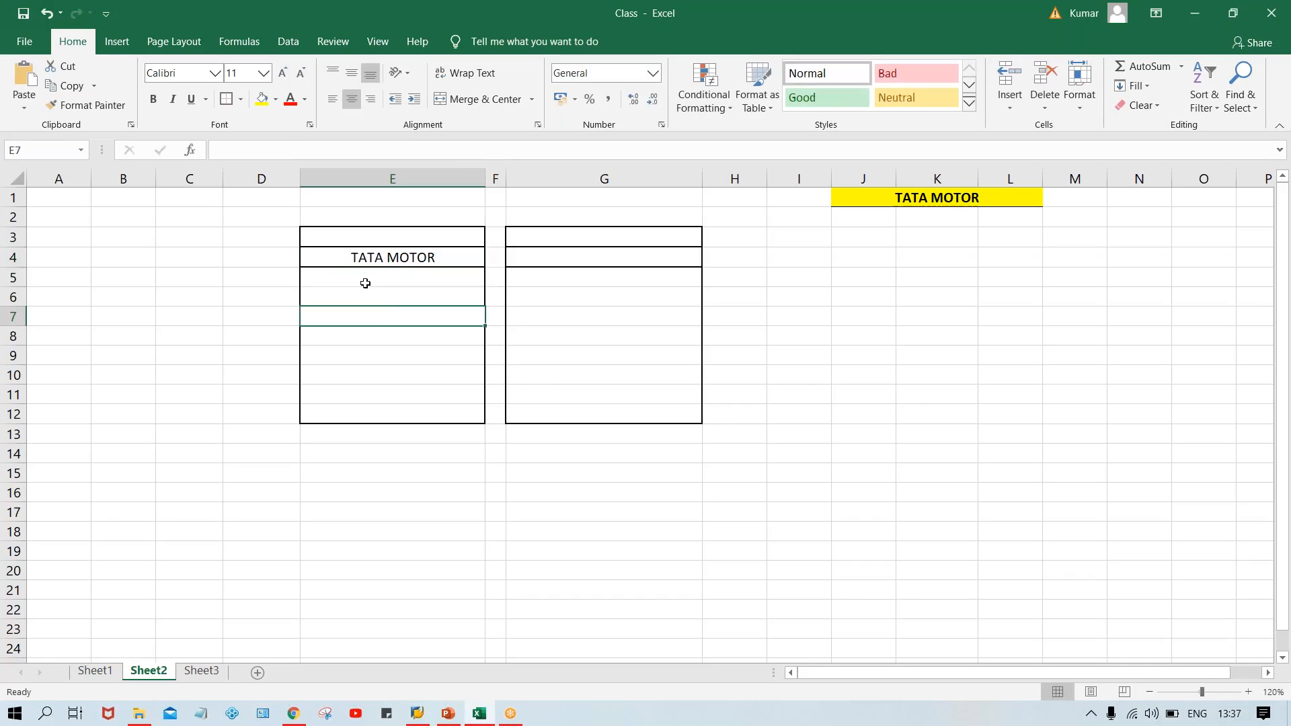
click(365, 283)
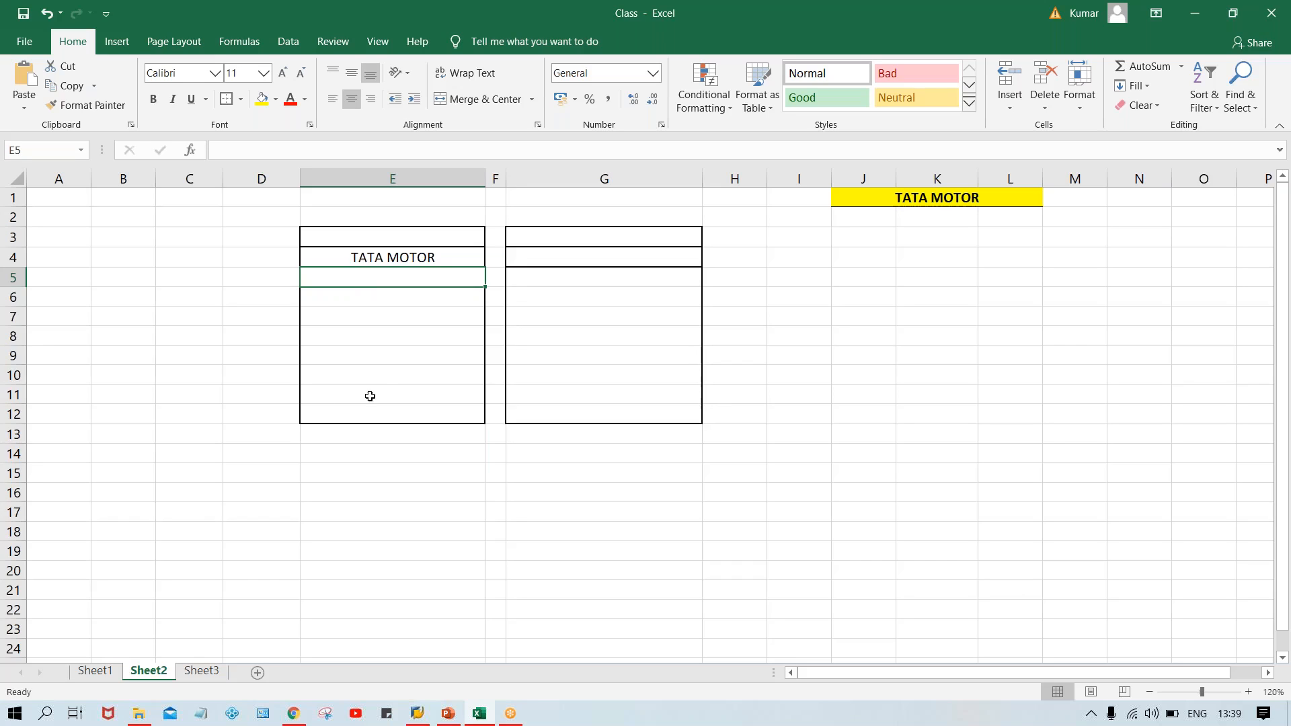
click(416, 258)
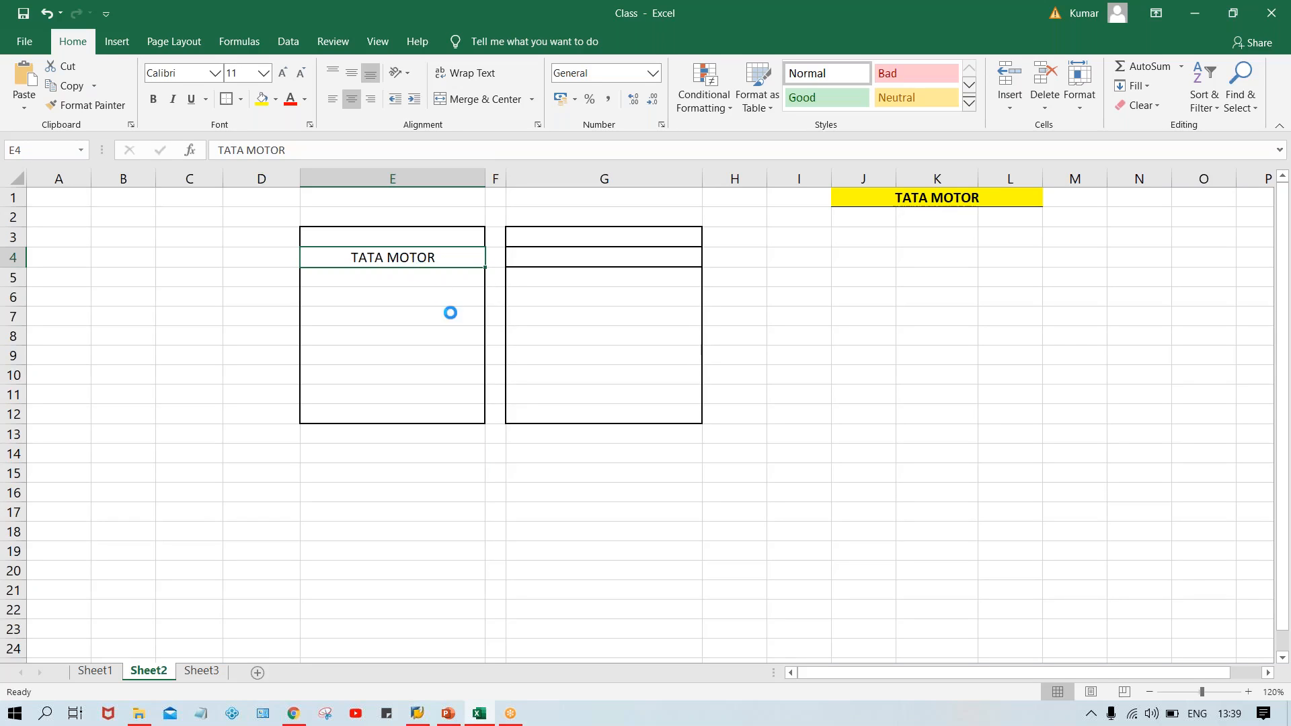
key(ctrl+b)
Step: Enter A SUB. OF TG in cell E5 and make it bold
click(392, 278)
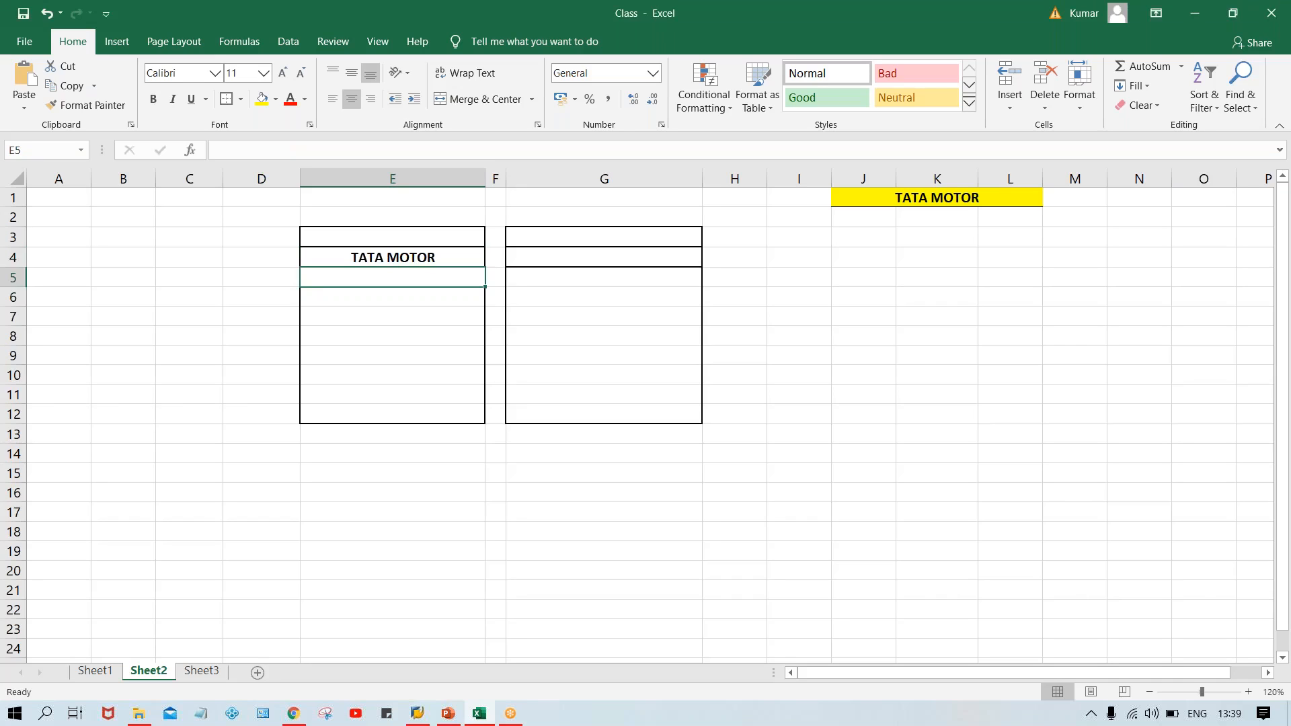
text(A SUB. OF TG)
key(Return)
click(398, 276)
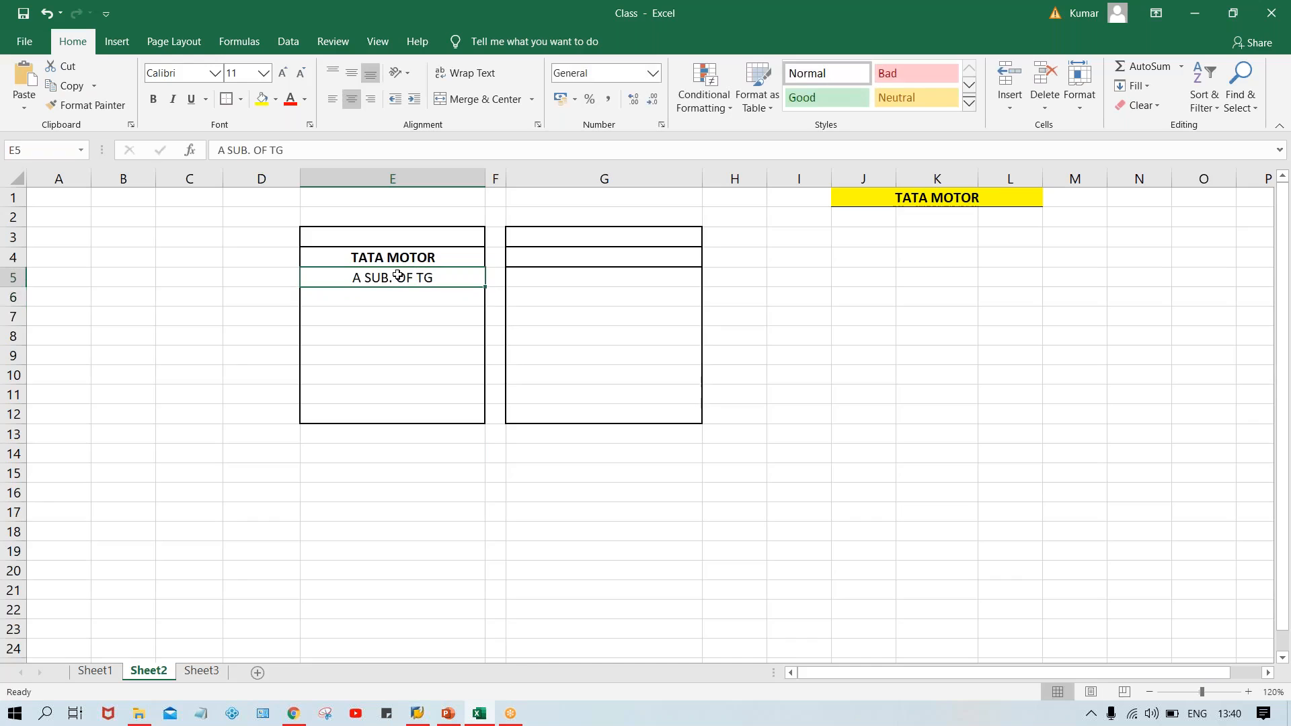
key(ctrl+b)
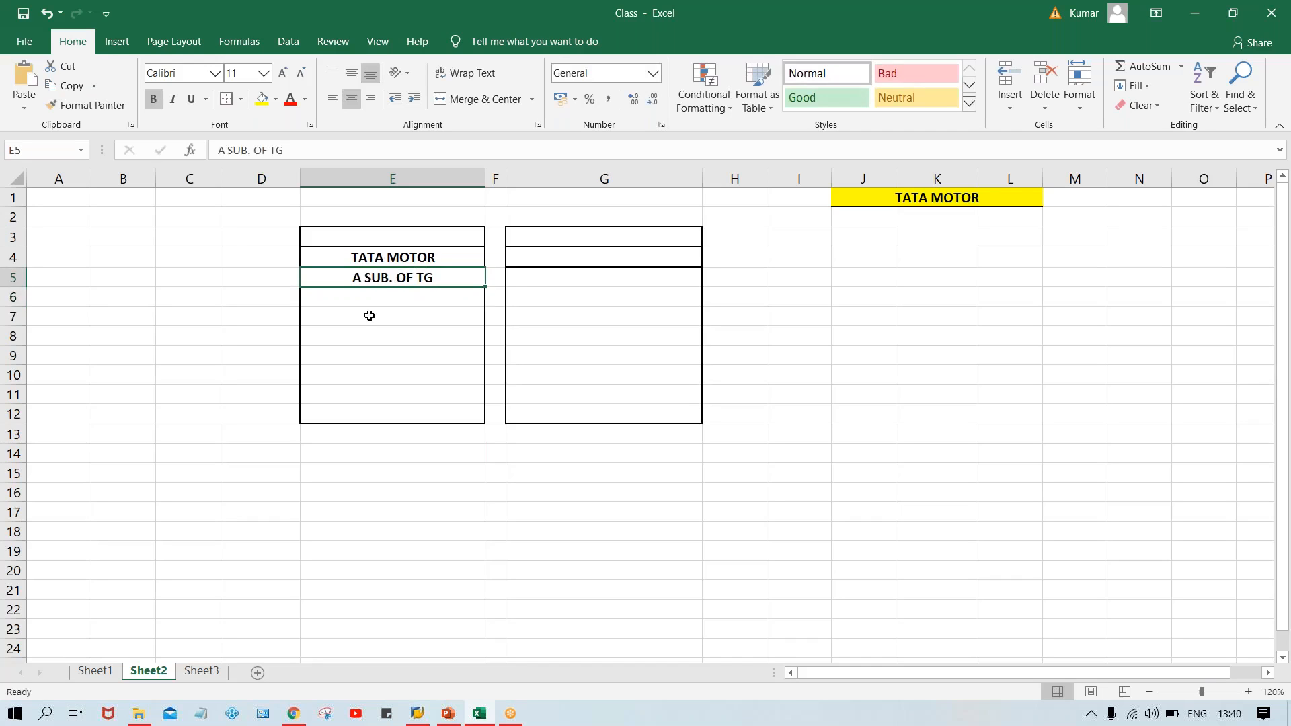
Step: Apply an outside border to cell E6 below the subsidiary line
click(370, 295)
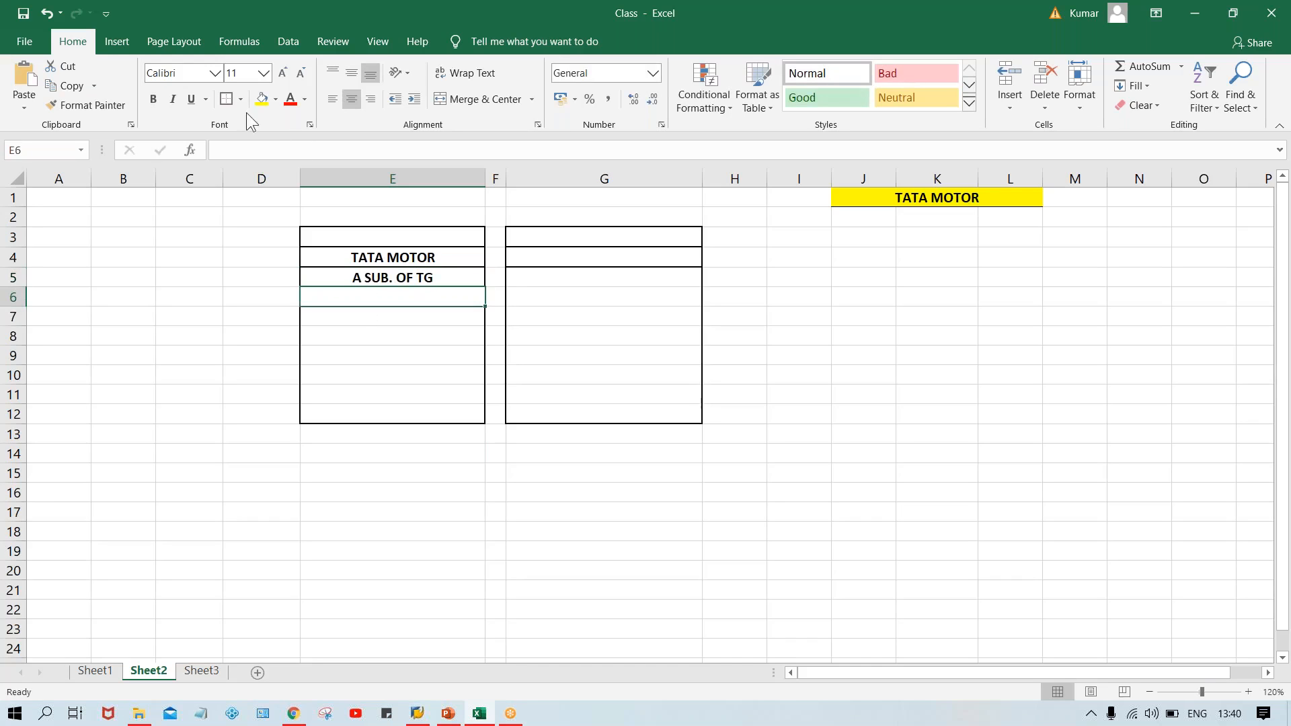
click(226, 100)
click(418, 337)
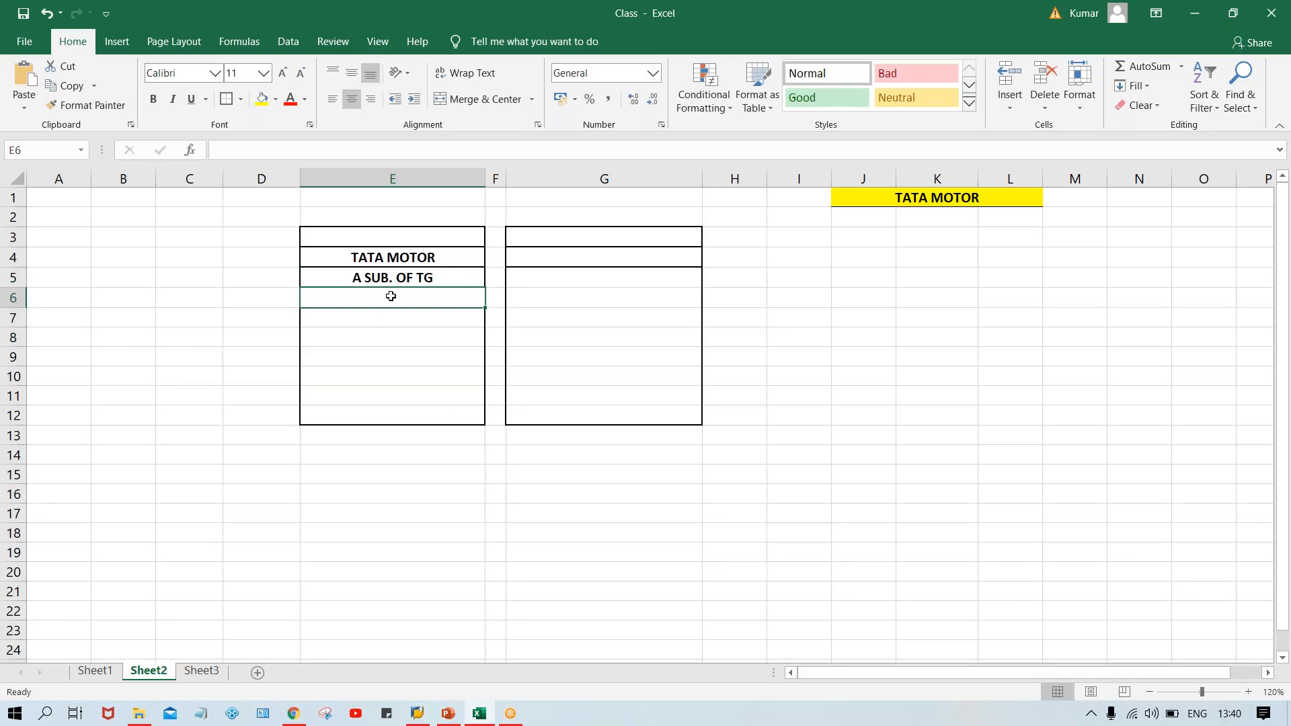
Step: Enclose the text in cell E5 in parentheses so it reads (A SUB. OF TG)
double_click(343, 277)
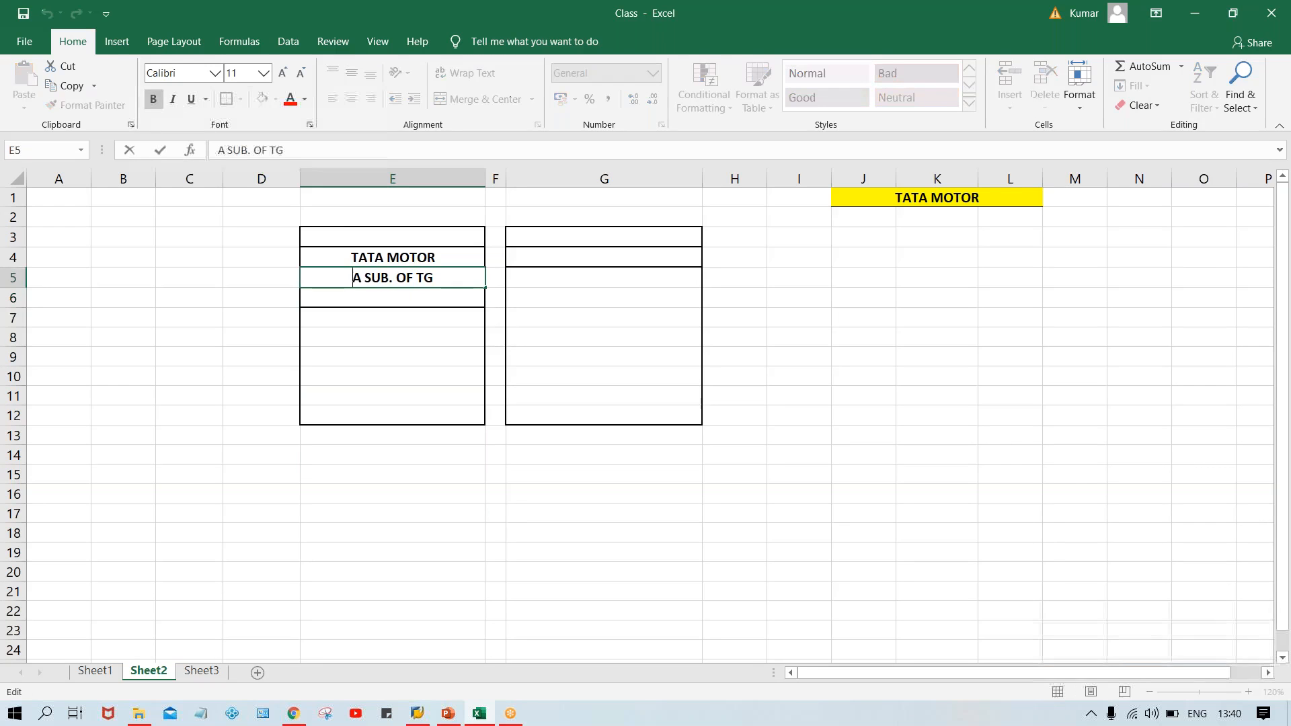
text(()
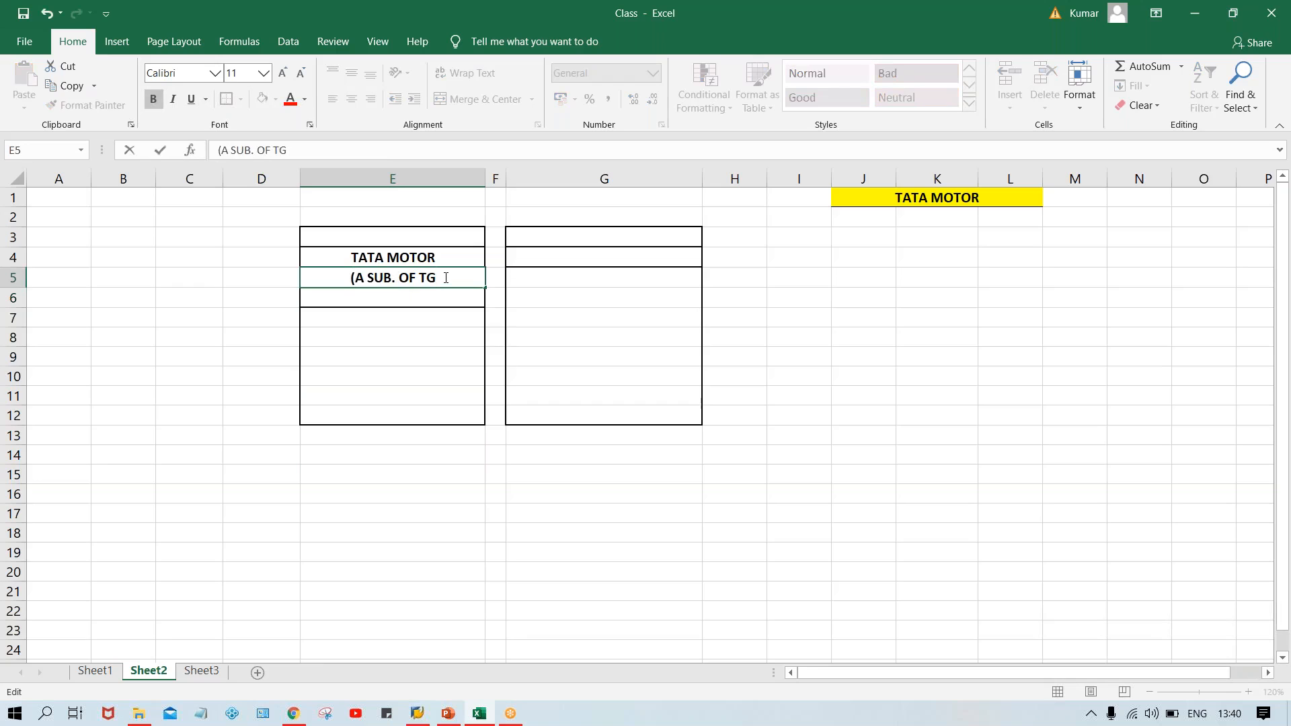
text())
key(Return)
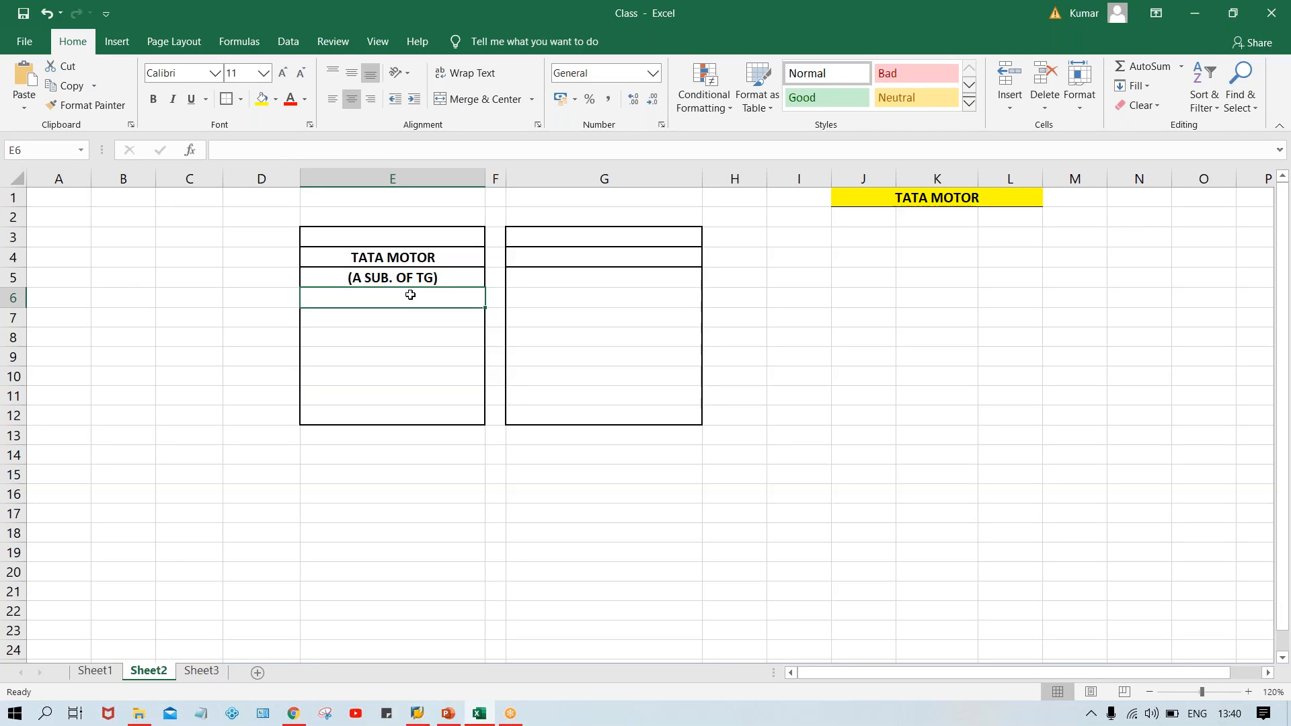
Step: Enter SALES REG. in cell E6 and make it bold
text(sALES)
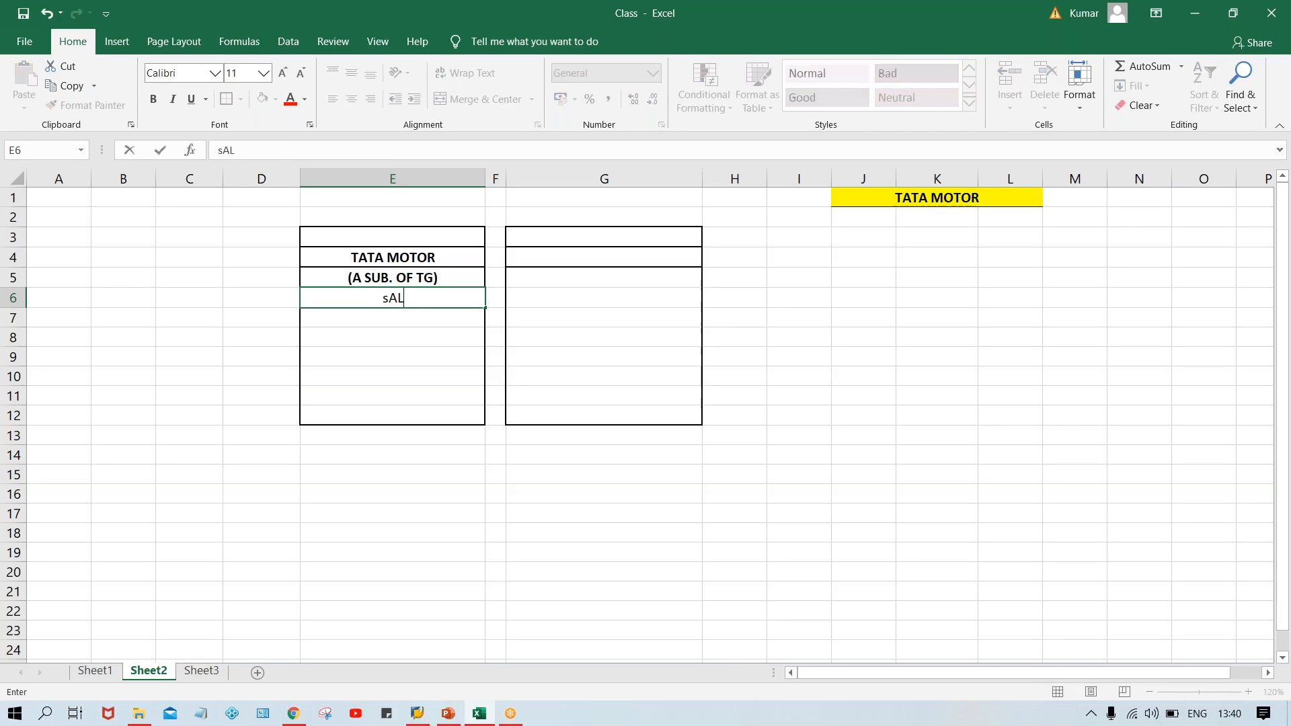
key(BackSpace)
key(BackSpace)
key(BackSpace)
key(BackSpace)
key(BackSpace)
text(SALES REG.)
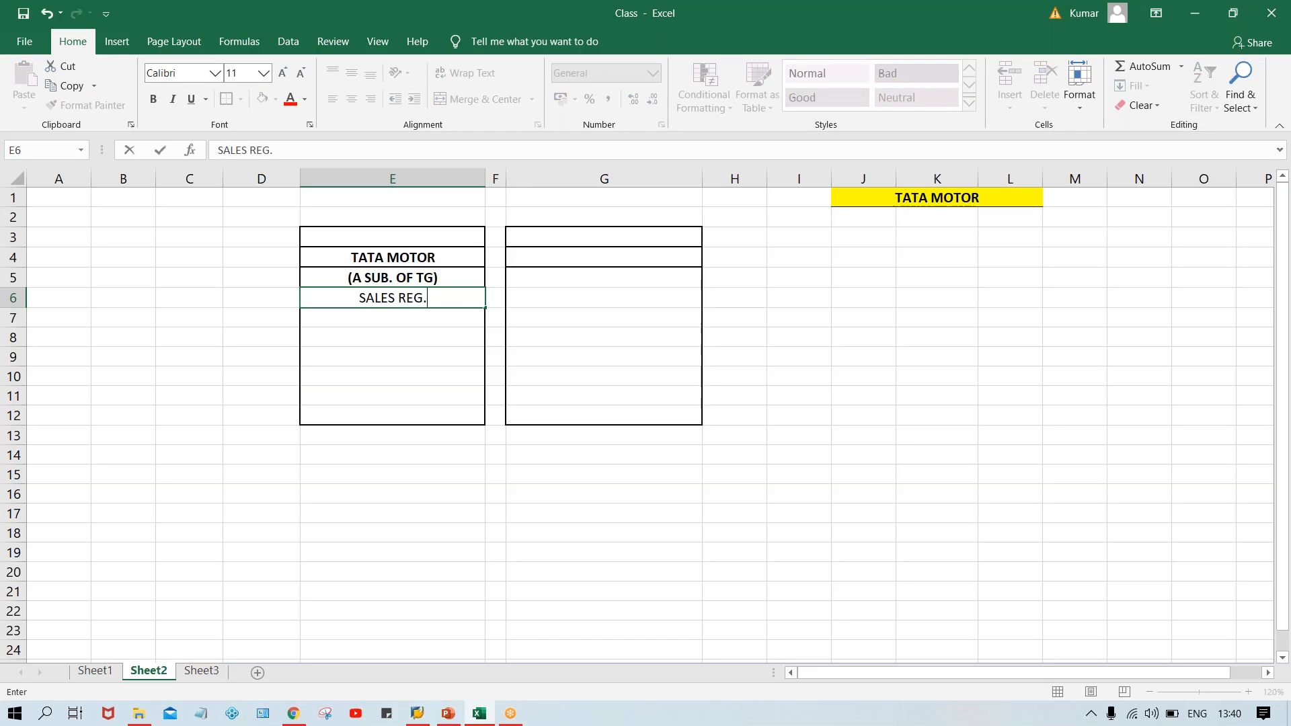
key(Return)
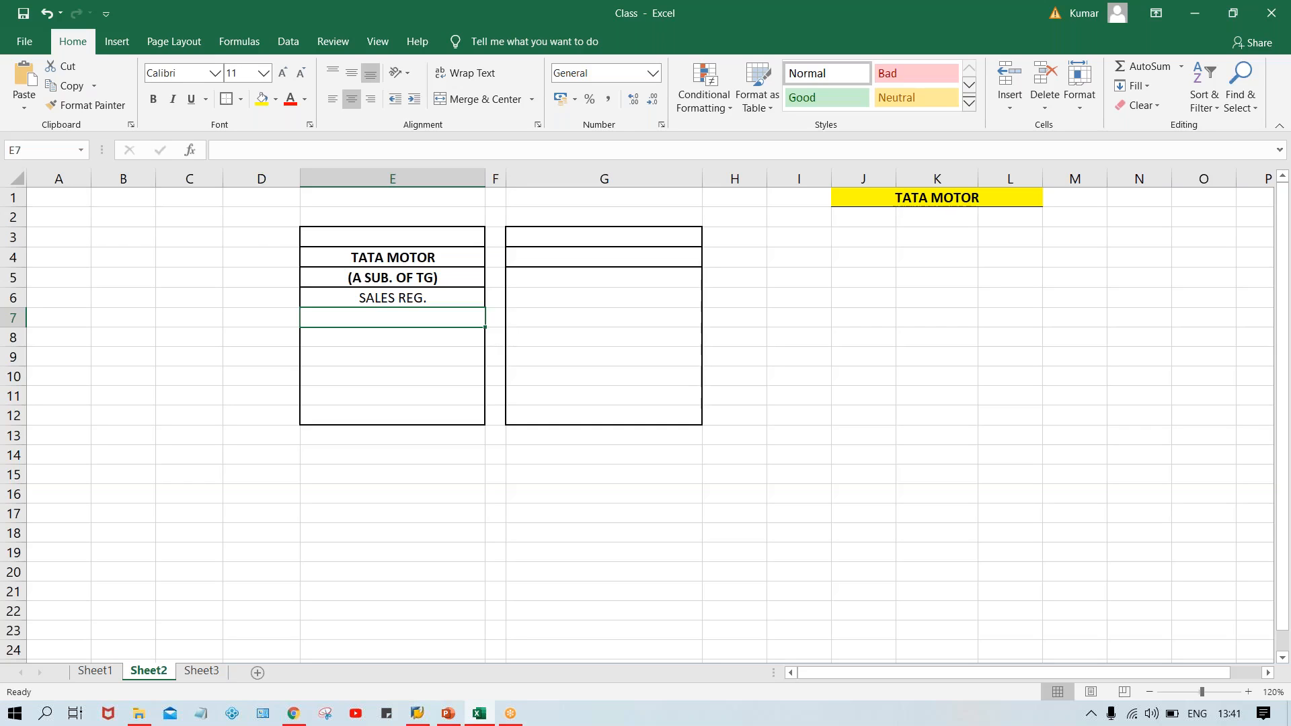
click(417, 300)
key(ctrl+b)
Step: Enter MANF. UNIT in cell E7 under the sales region line
click(383, 320)
text(mA)
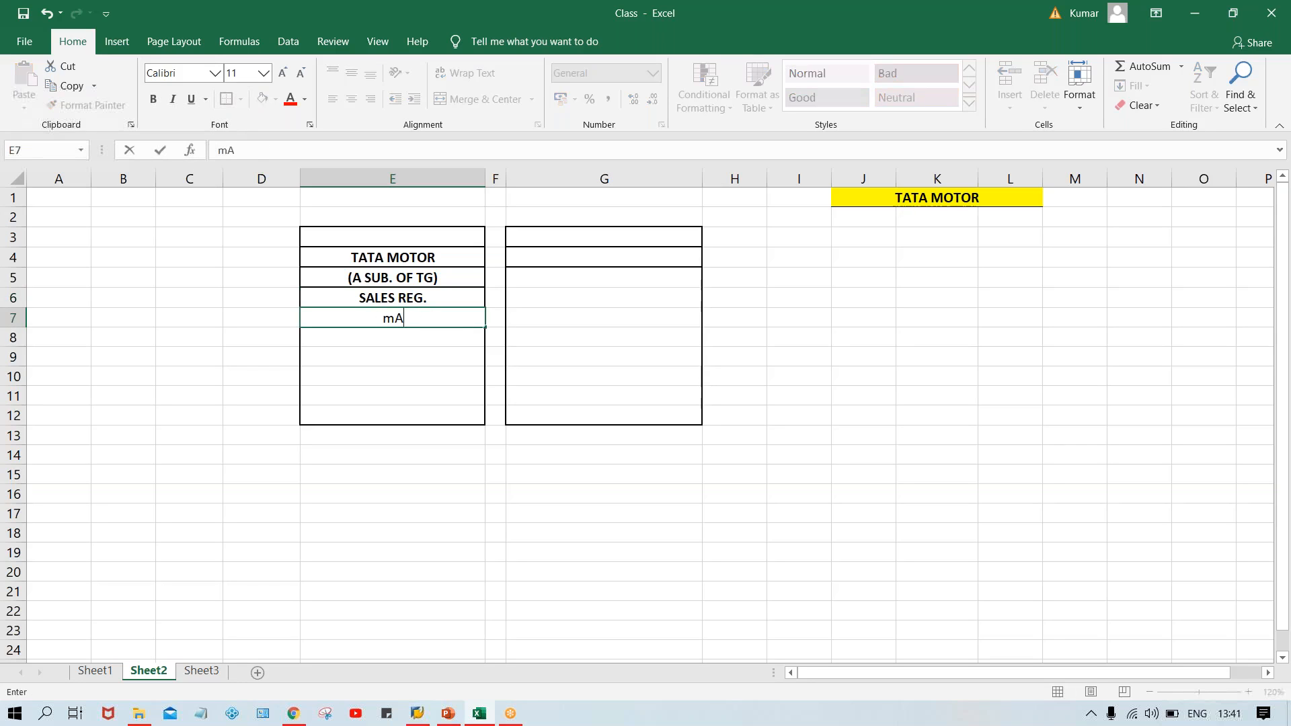
key(BackSpace)
key(BackSpace)
text(MANF. UNIT)
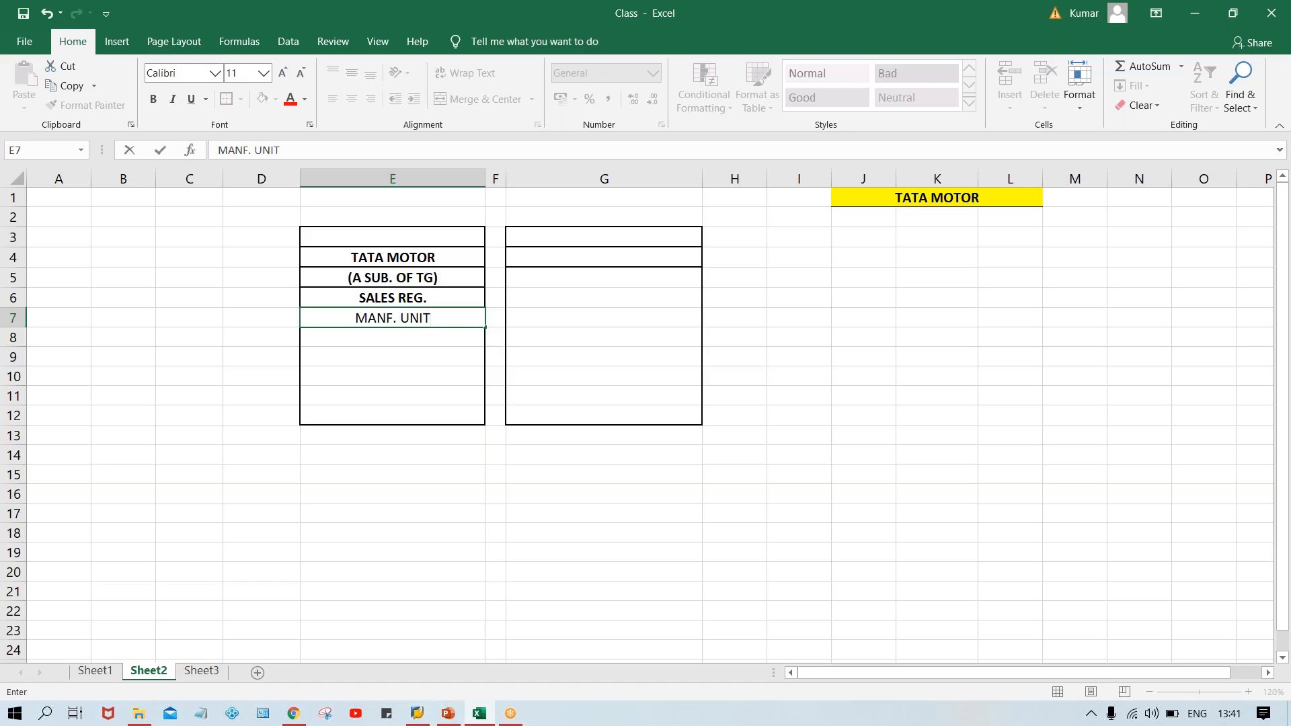
click(417, 337)
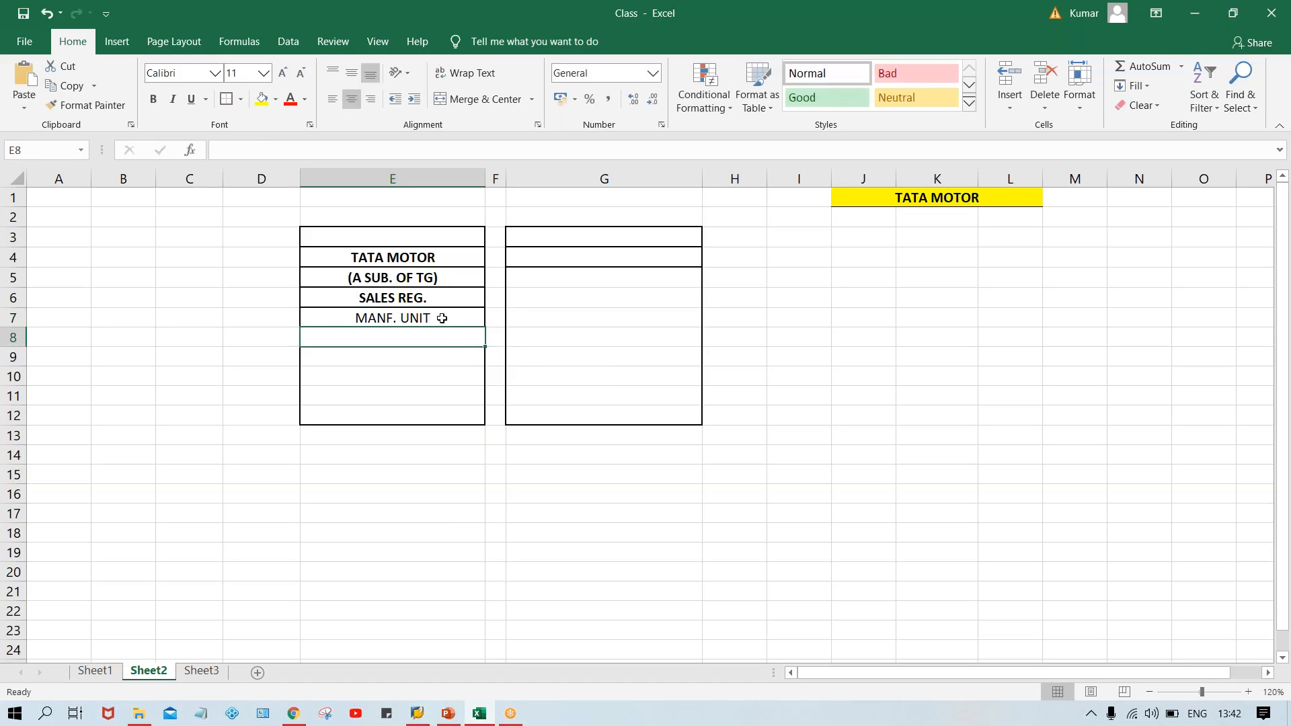
Step: Copy the entries in E4:E7 into the second box, starting at cell G4
drag(397, 256, 403, 321)
key(ctrl+c)
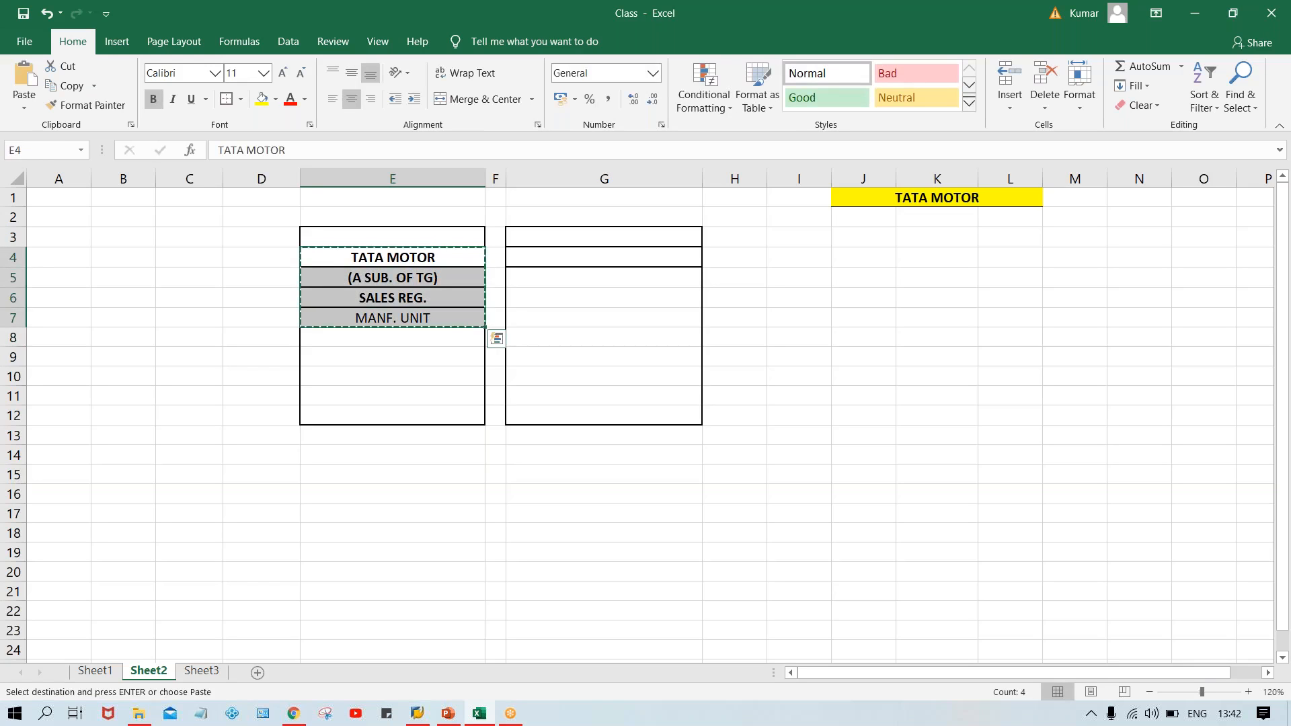
click(527, 263)
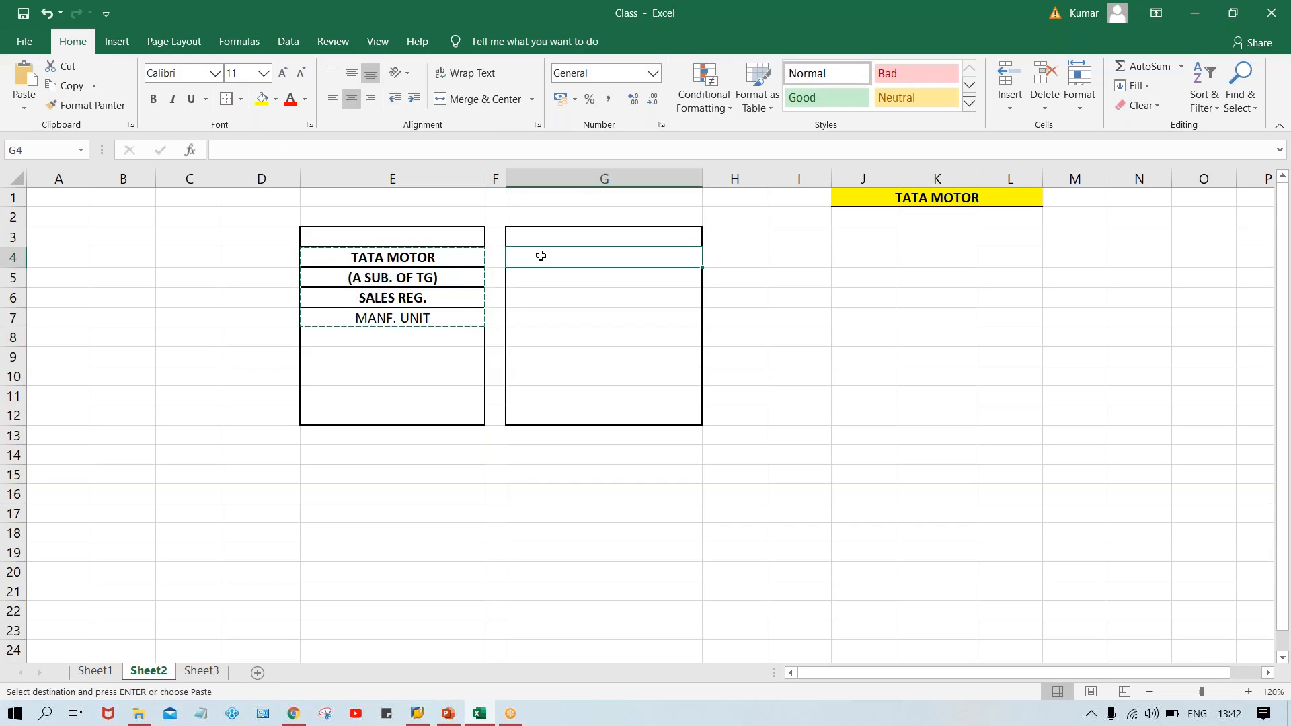
key(ctrl+v)
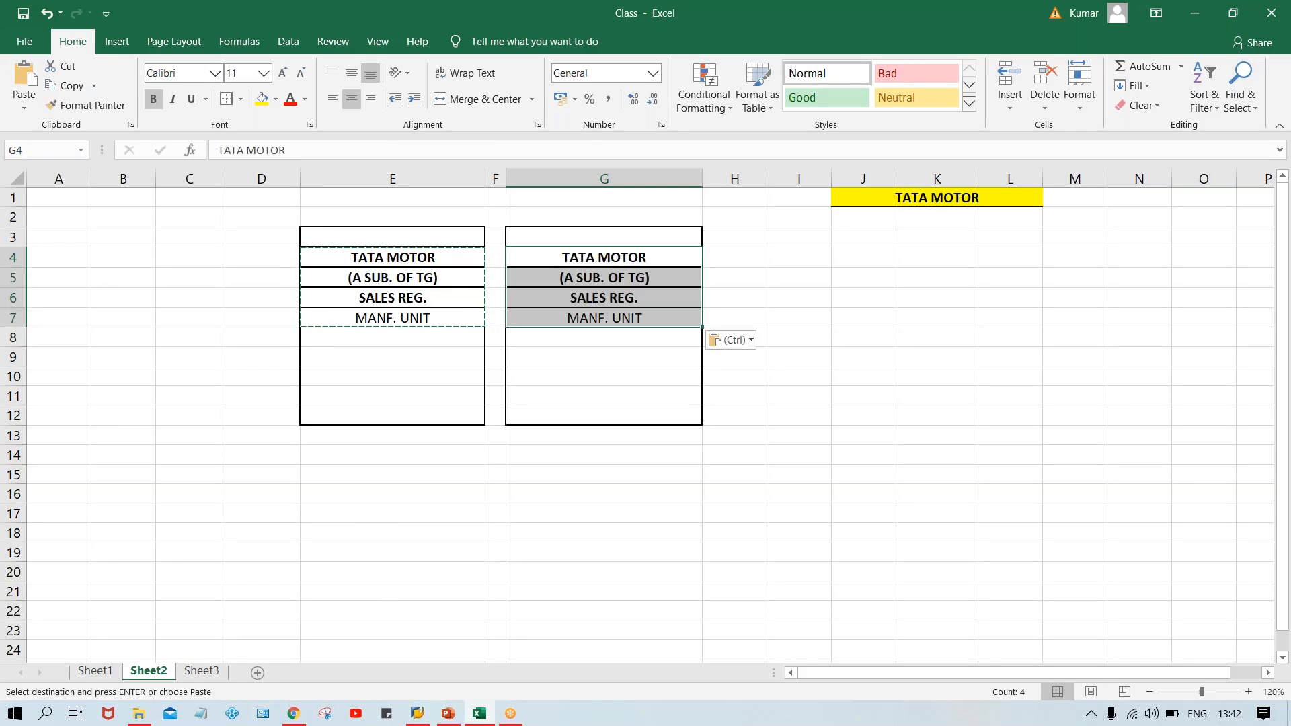
Step: Change the copied unit label in cell G7 to SERV. UNIT
click(569, 318)
double_click(603, 317)
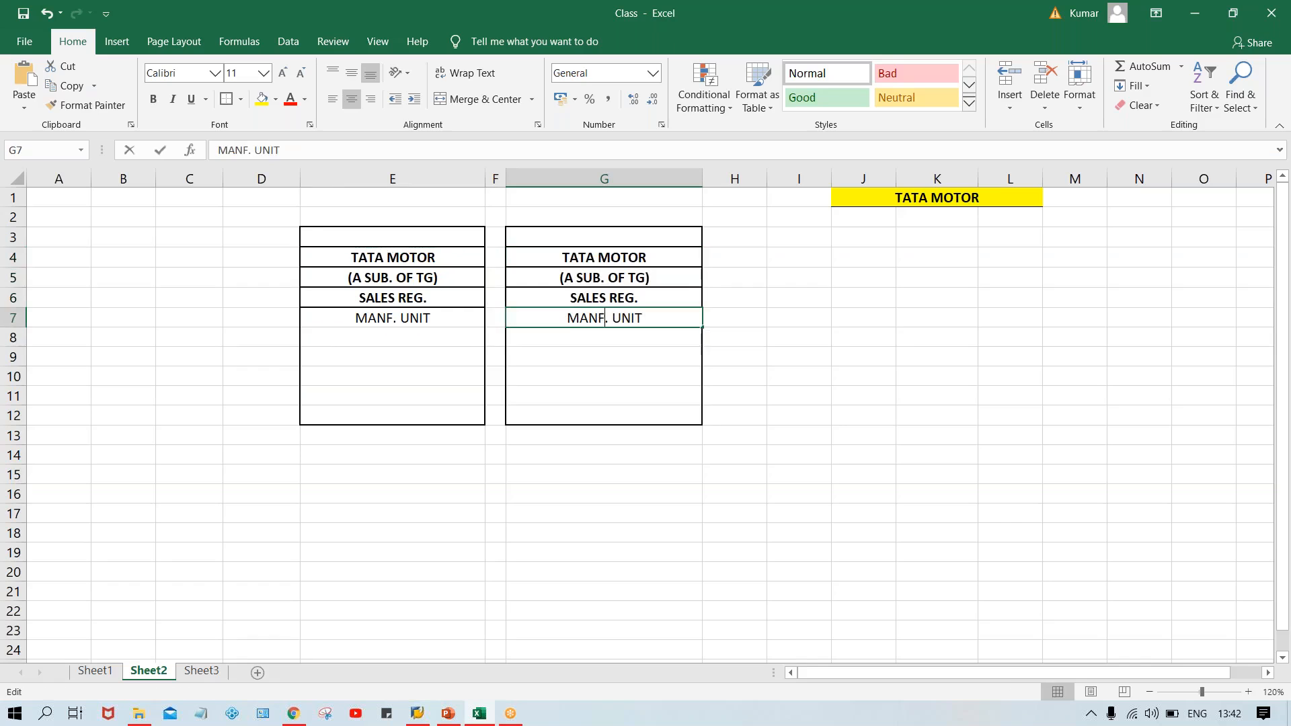
key(BackSpace)
key(BackSpace)
key(BackSpace)
key(BackSpace)
text(SERV)
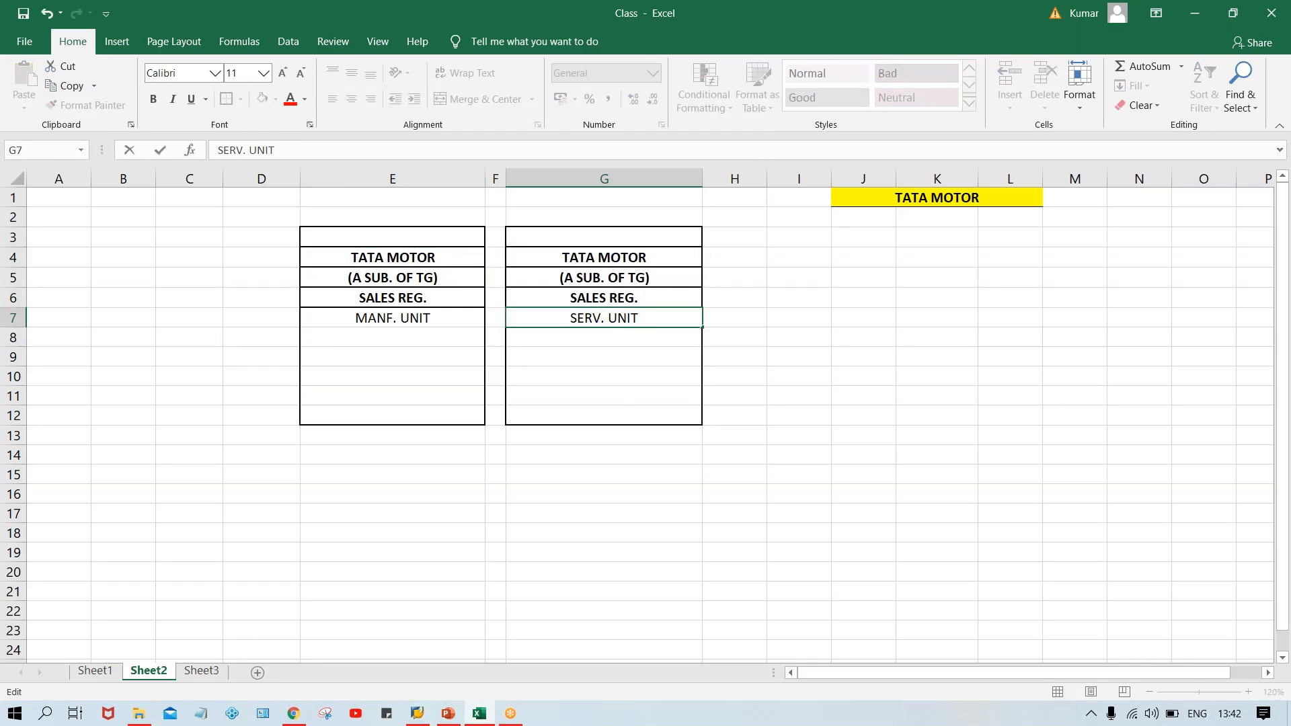
click(623, 395)
click(375, 314)
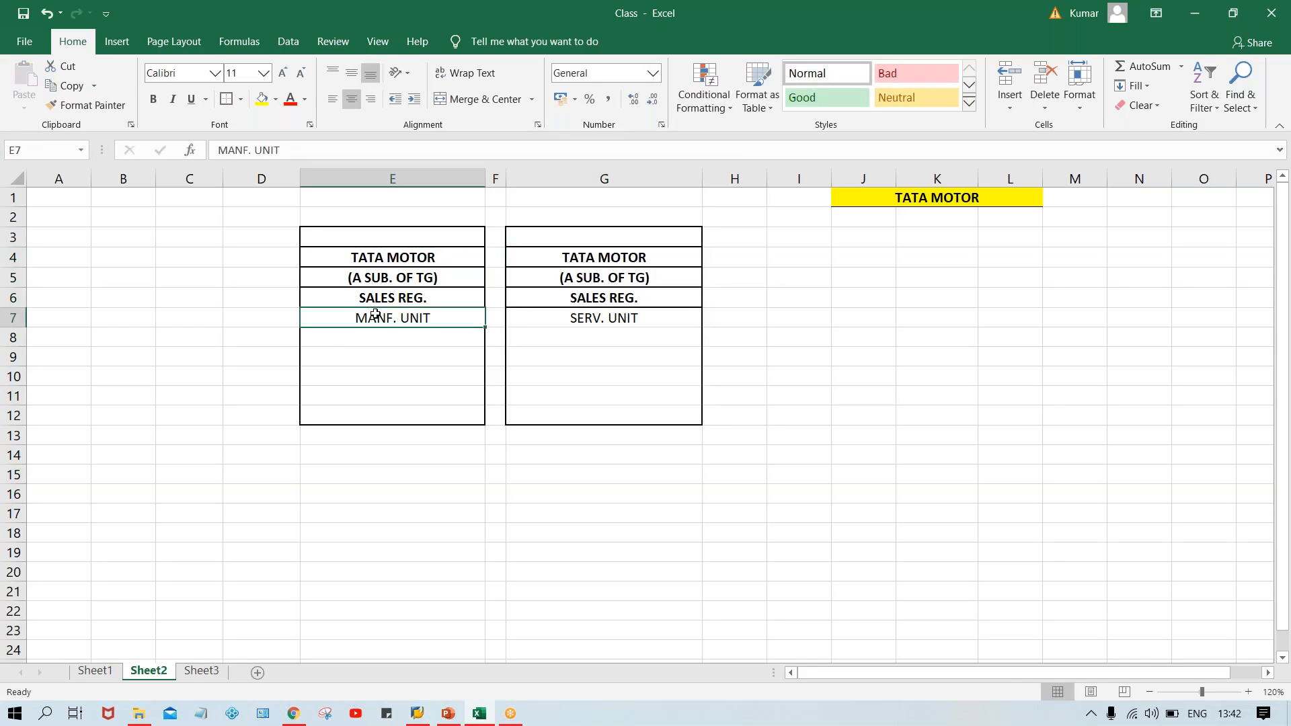
Step: Make the MANF. UNIT label in E7 and the SERV. UNIT label in G7 bold
key(ctrl+b)
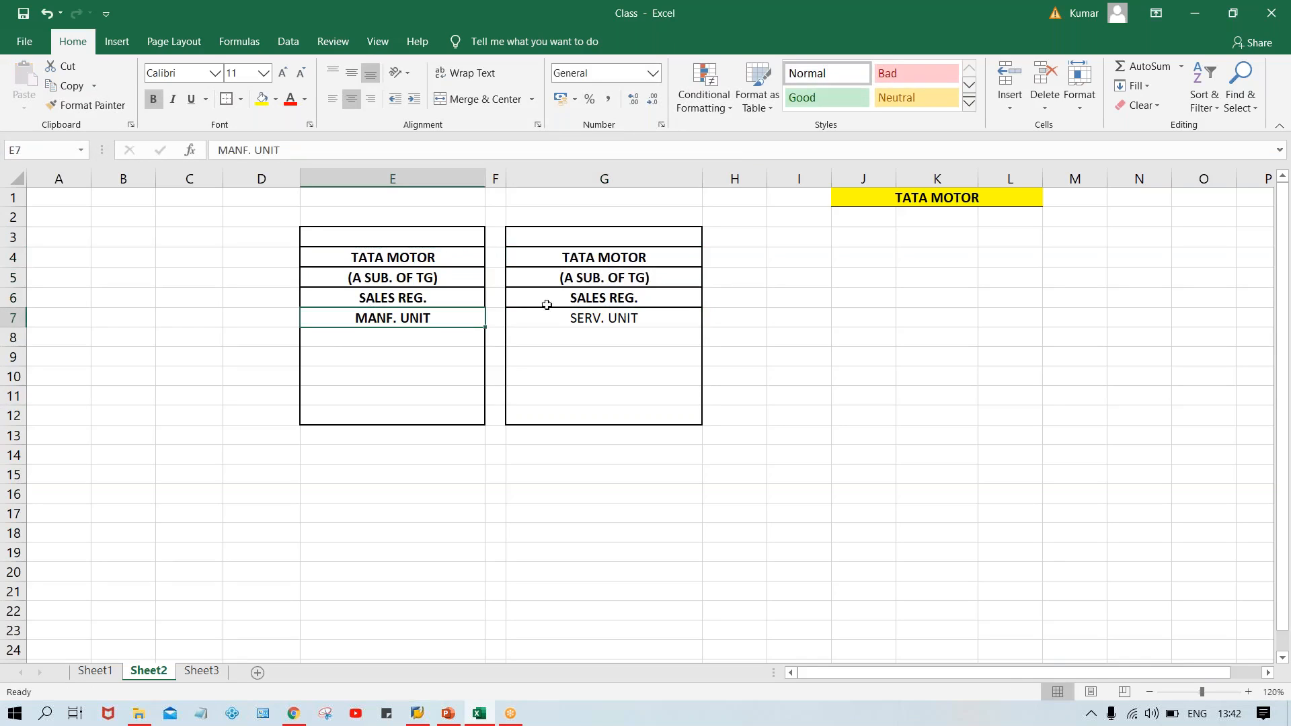
click(582, 320)
key(ctrl+b)
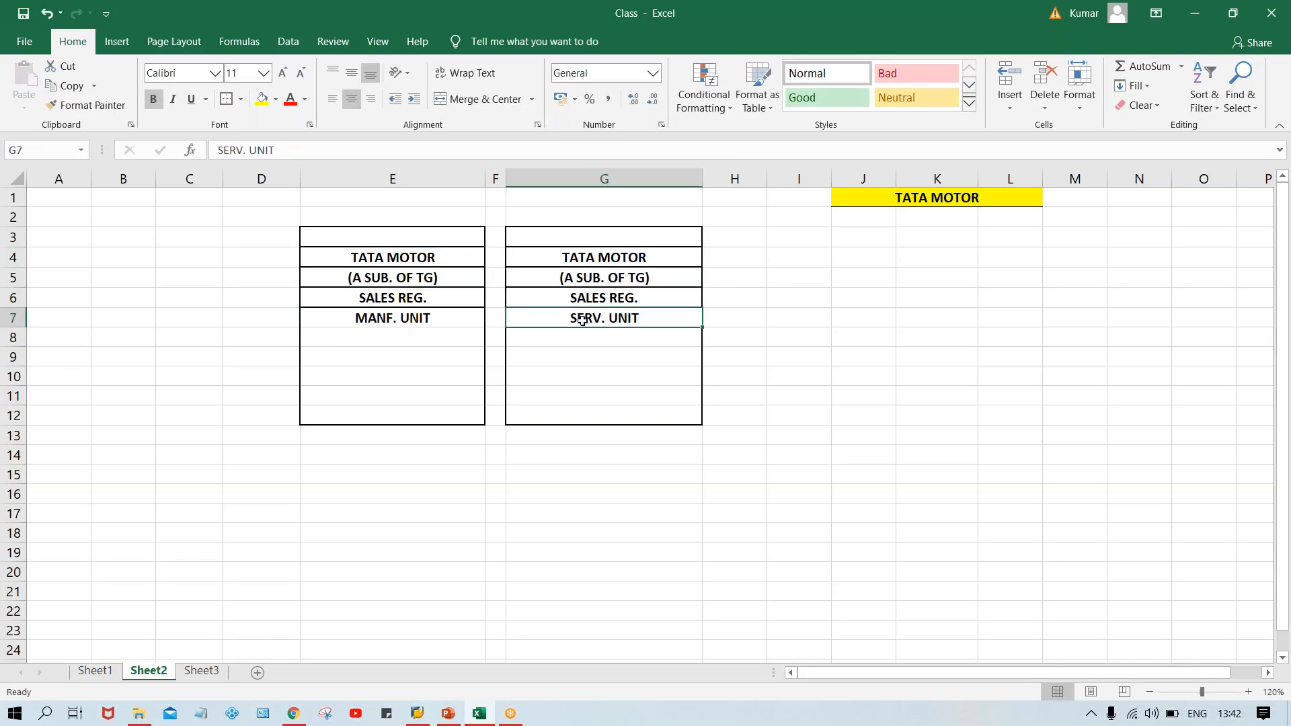
click(439, 336)
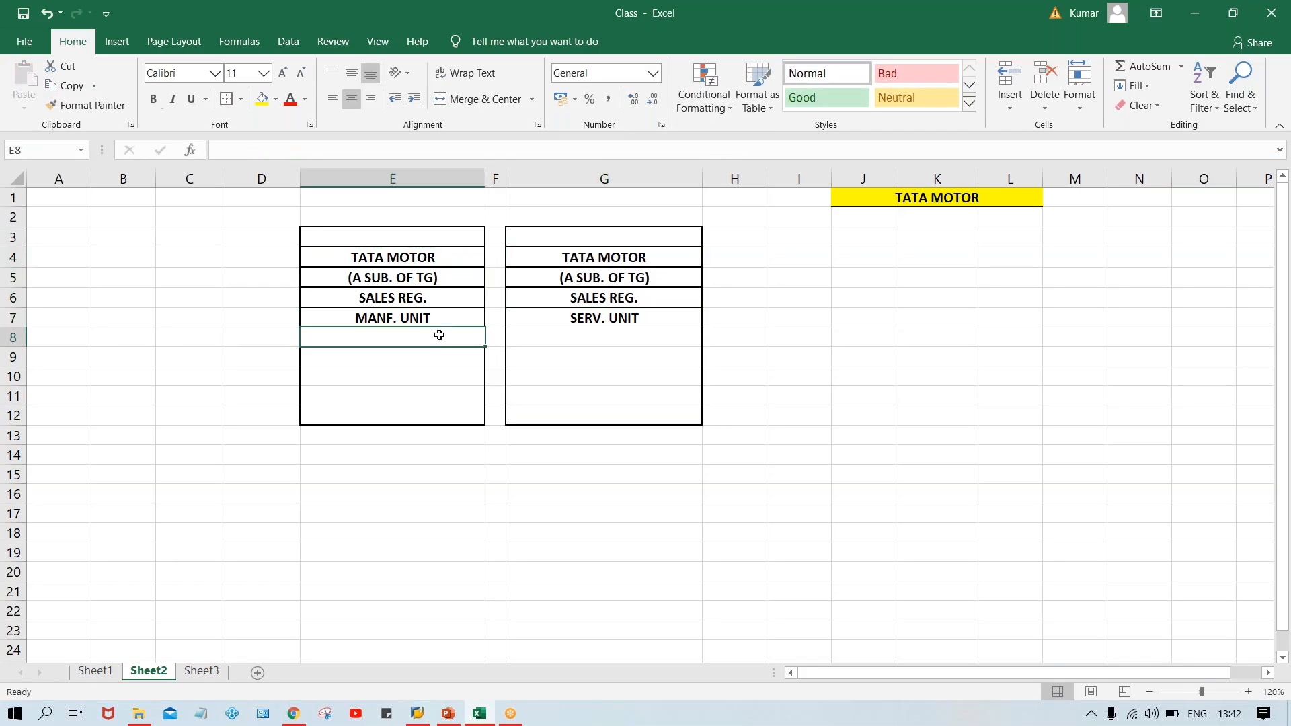
click(401, 317)
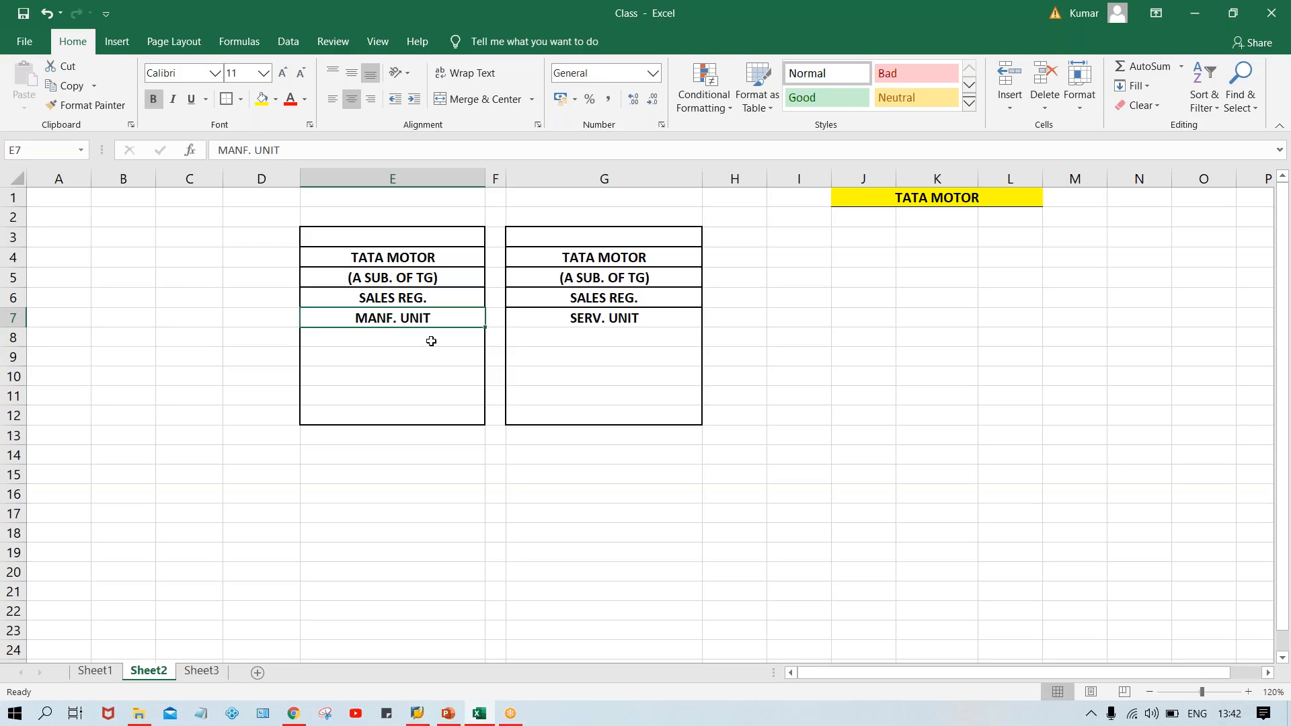
click(422, 258)
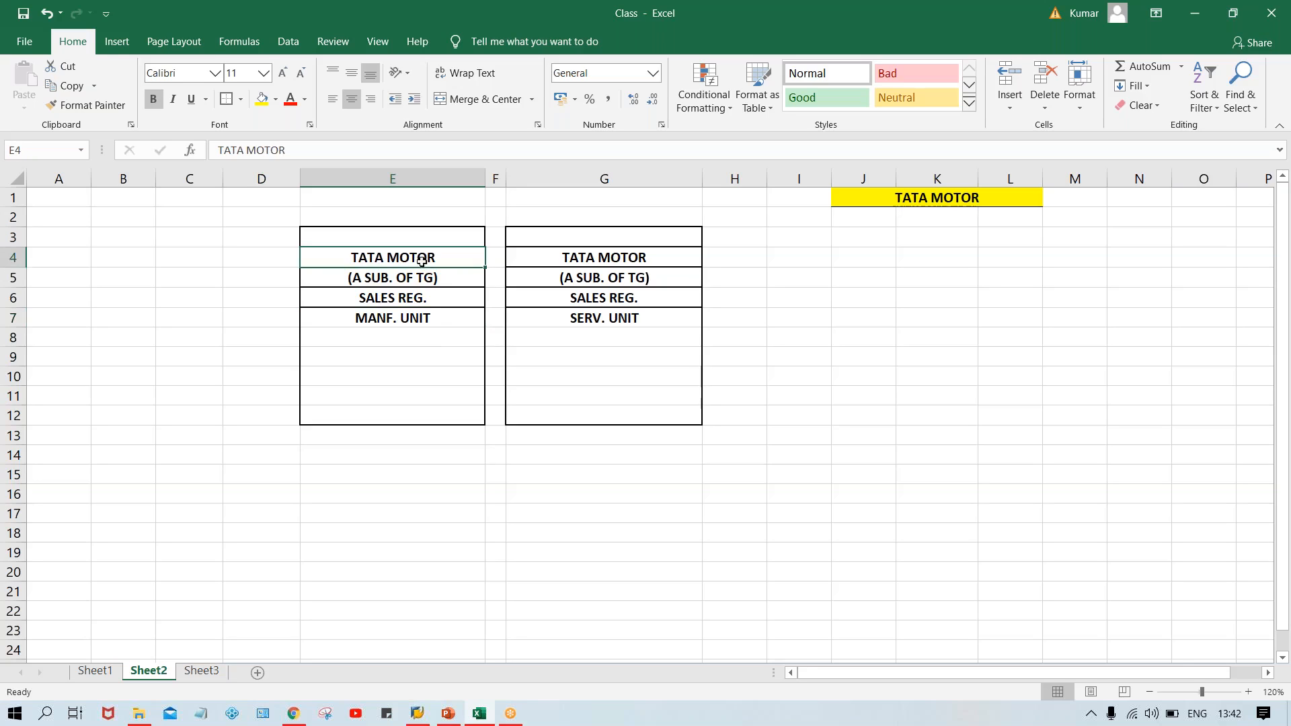
click(426, 320)
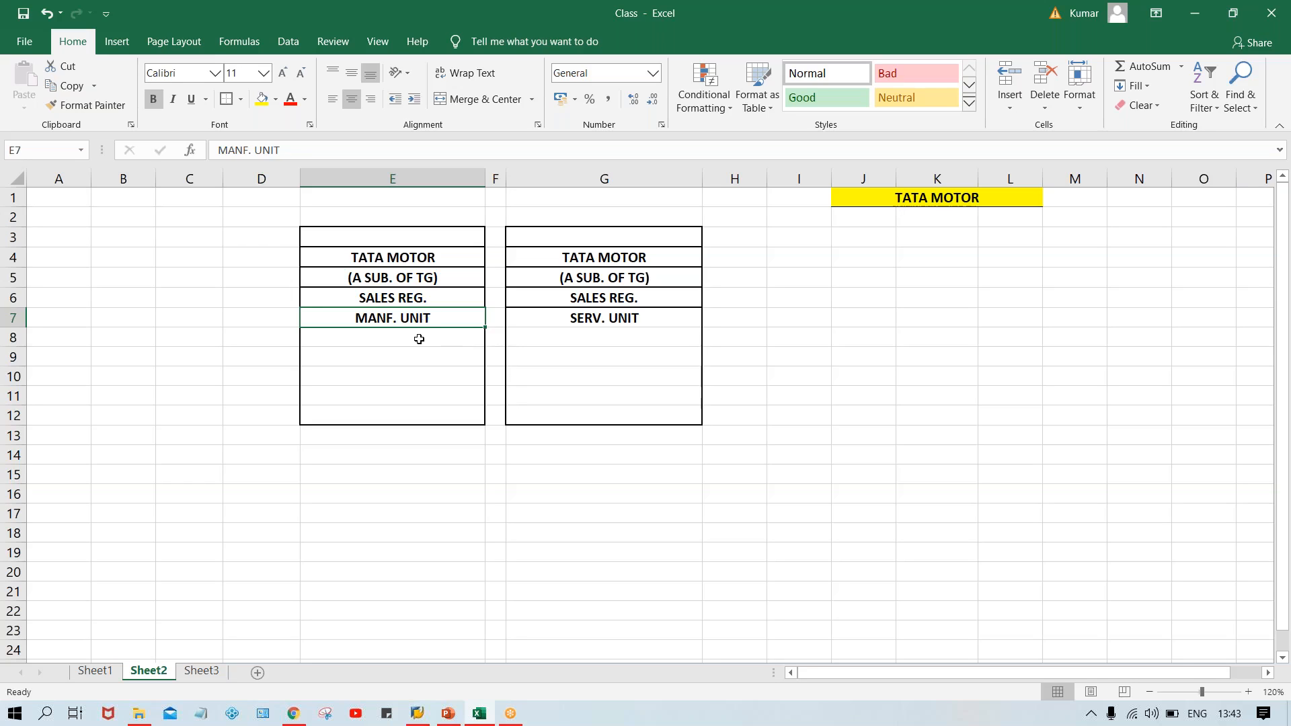
Step: Add borders to cells E8 and G8, and enter JULY in bold in E8
click(417, 336)
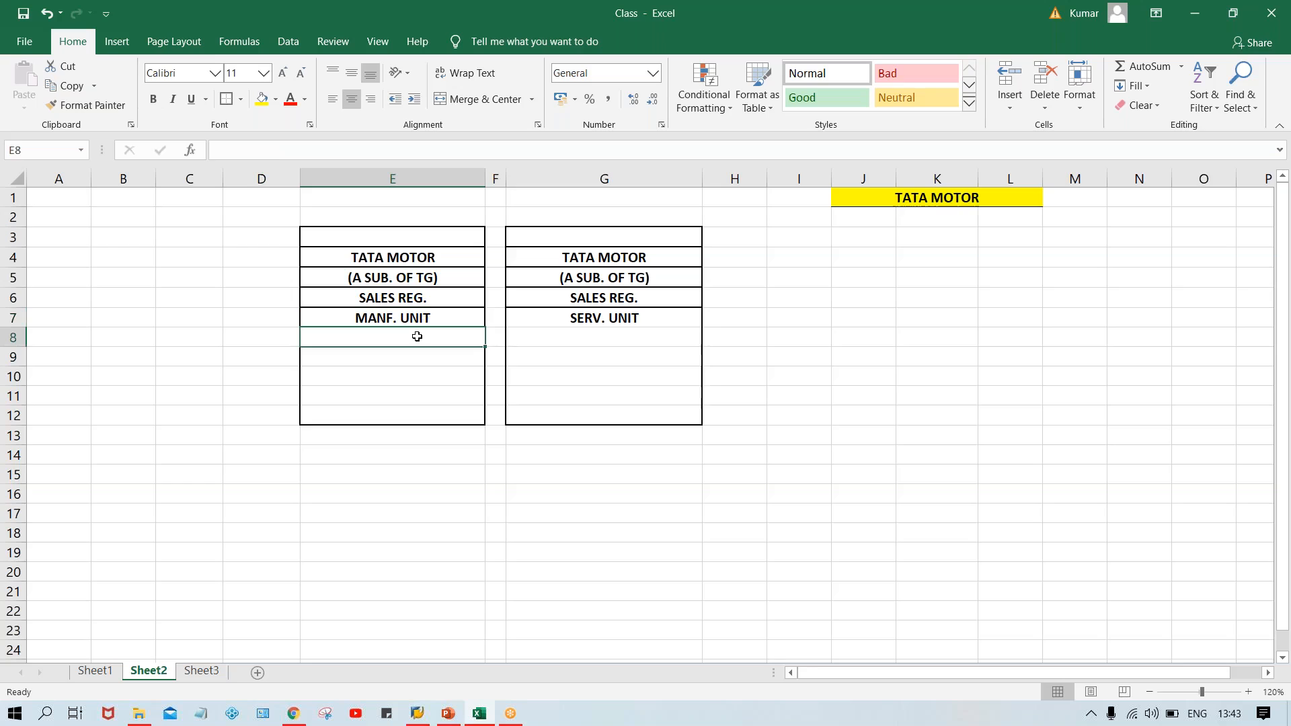
click(228, 103)
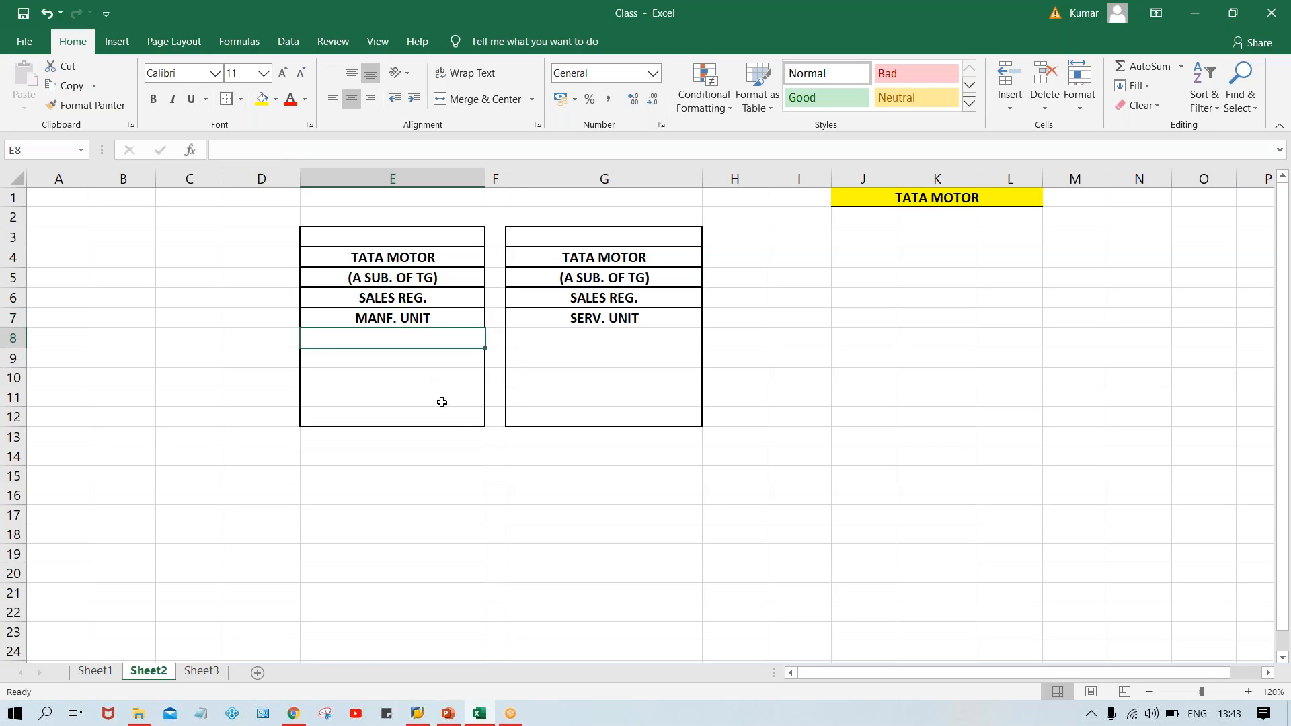
text(JULY)
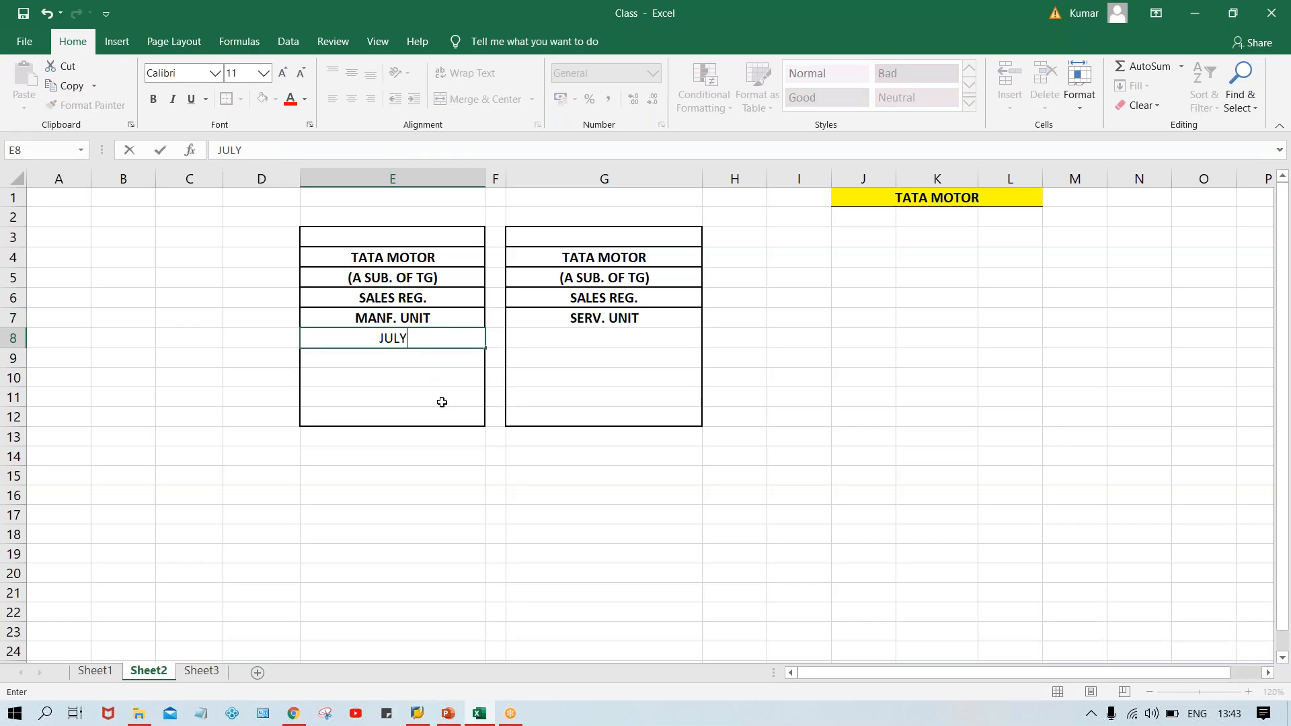
click(548, 343)
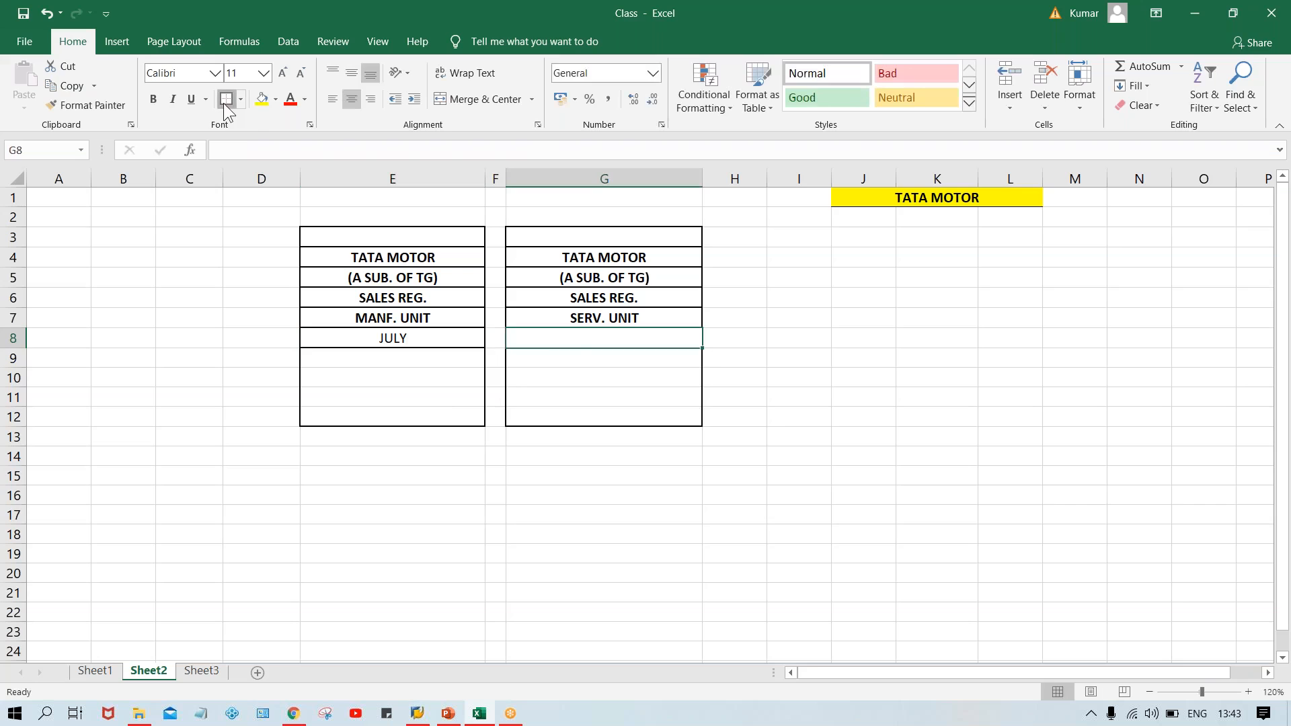
click(450, 338)
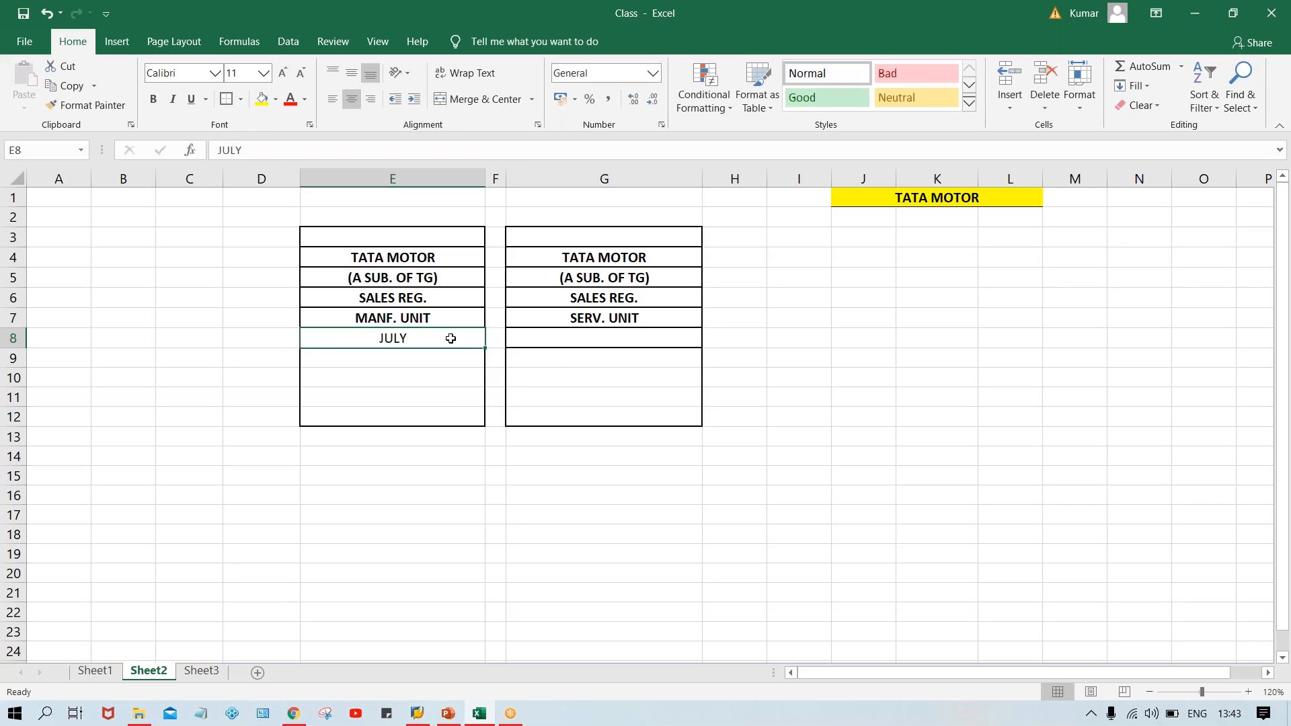
key(ctrl+b)
Step: Enter JULY in cell G8 of the second box and make it bold
click(542, 338)
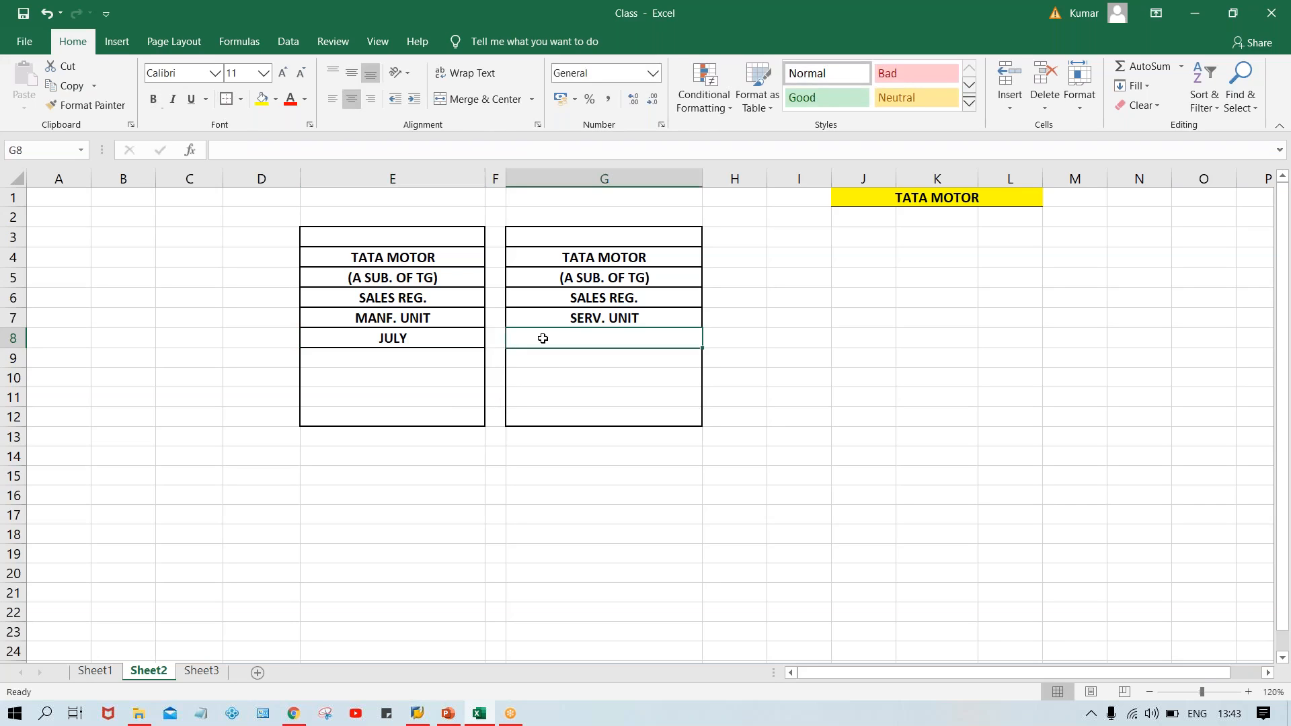
text(JULY)
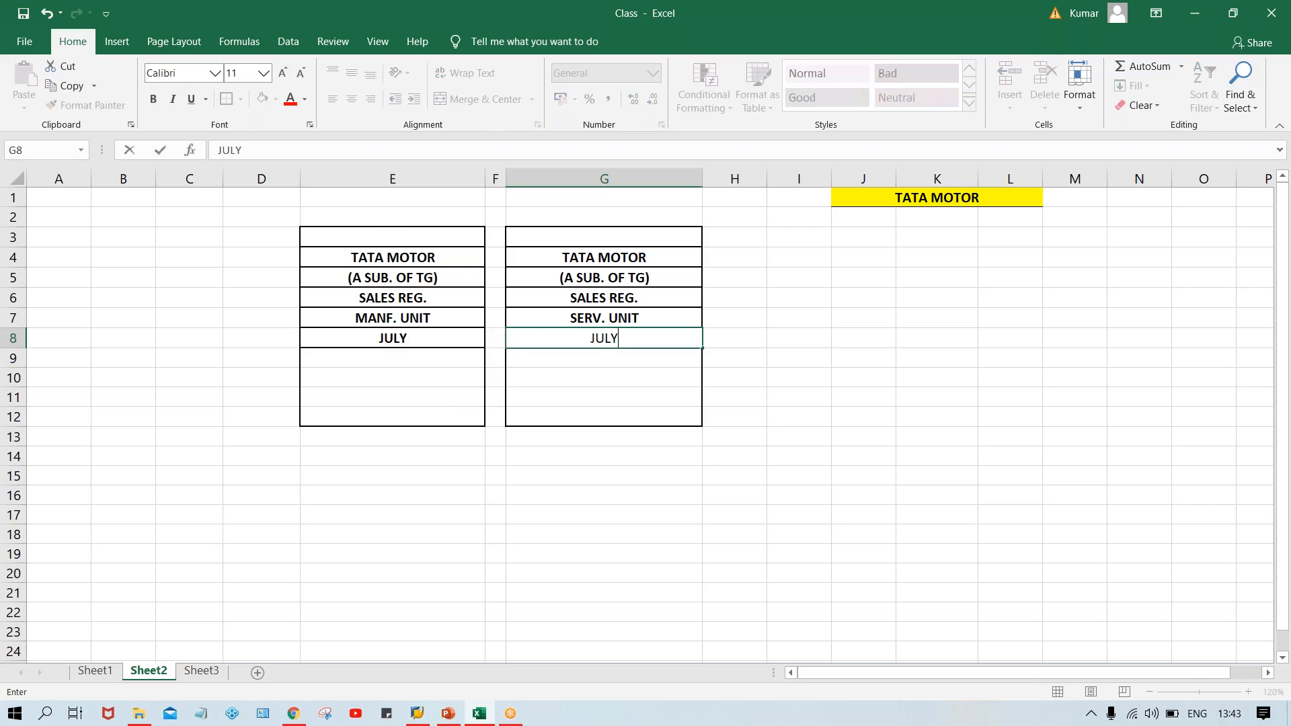
key(Return)
click(545, 338)
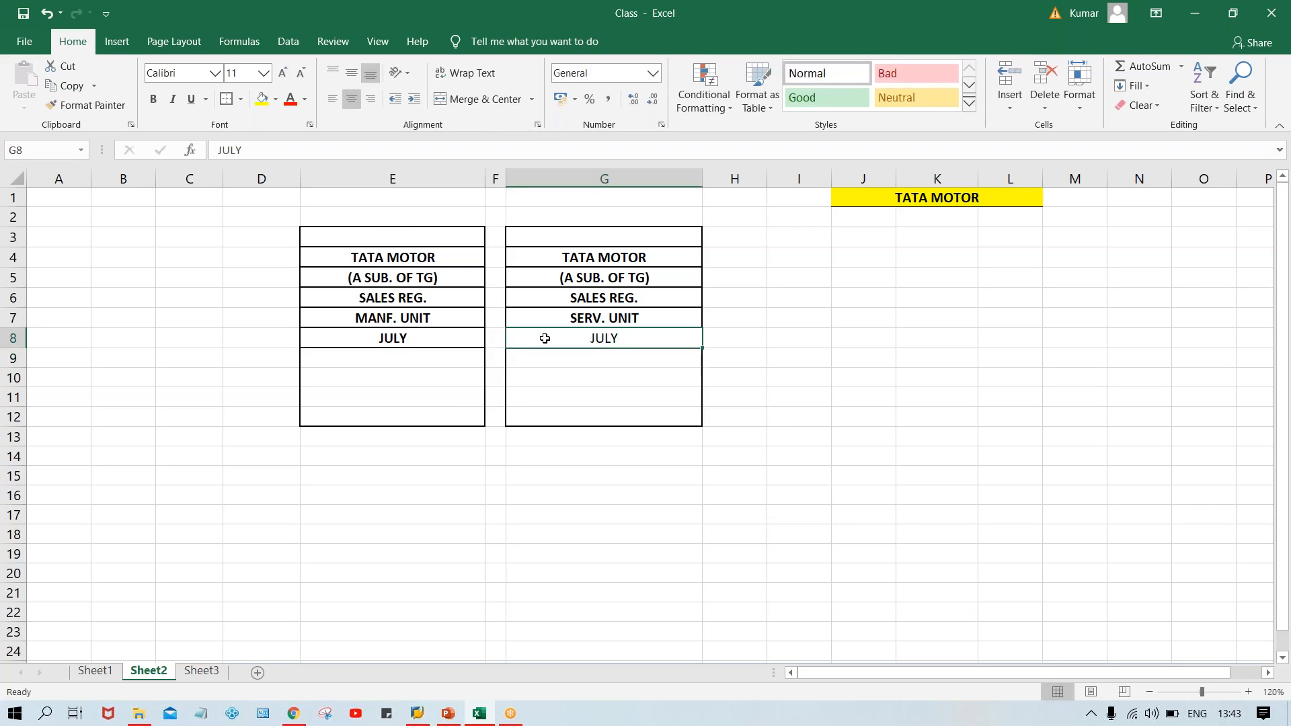
key(ctrl+b)
Step: Add borders to cells E9 and G9, and enter 20XX in both of them
click(418, 357)
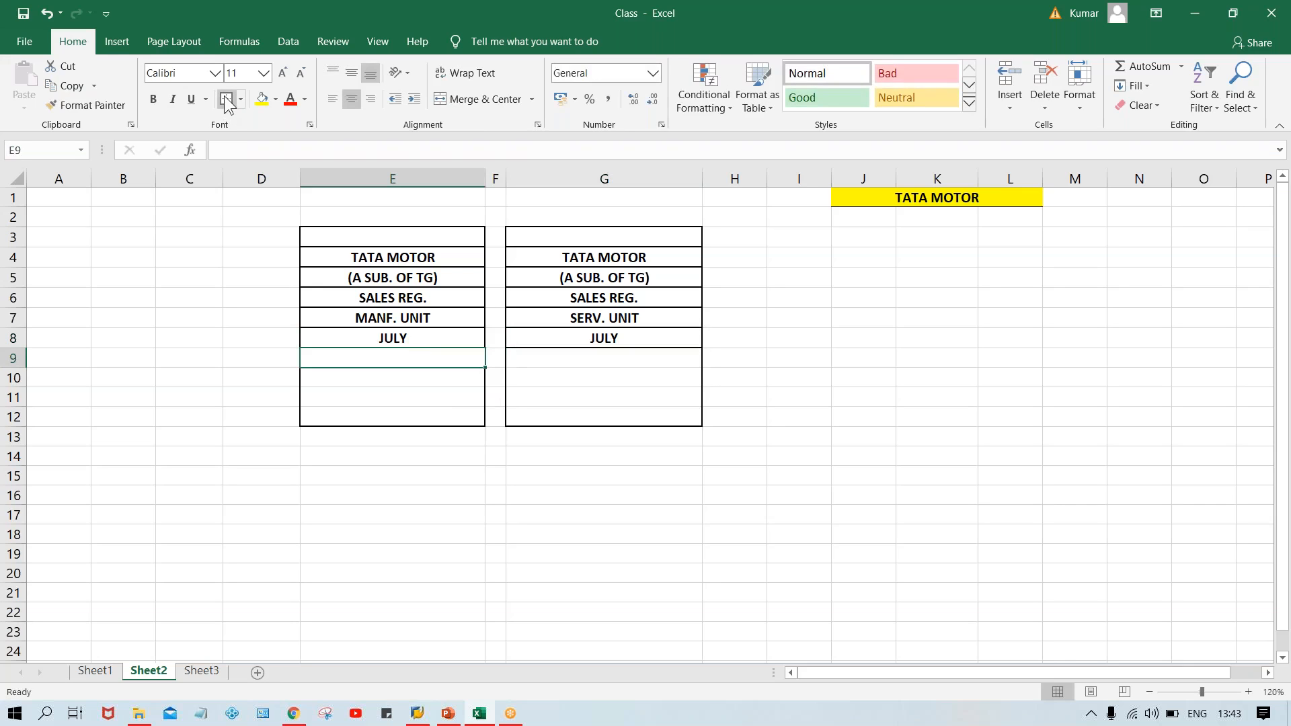
click(610, 362)
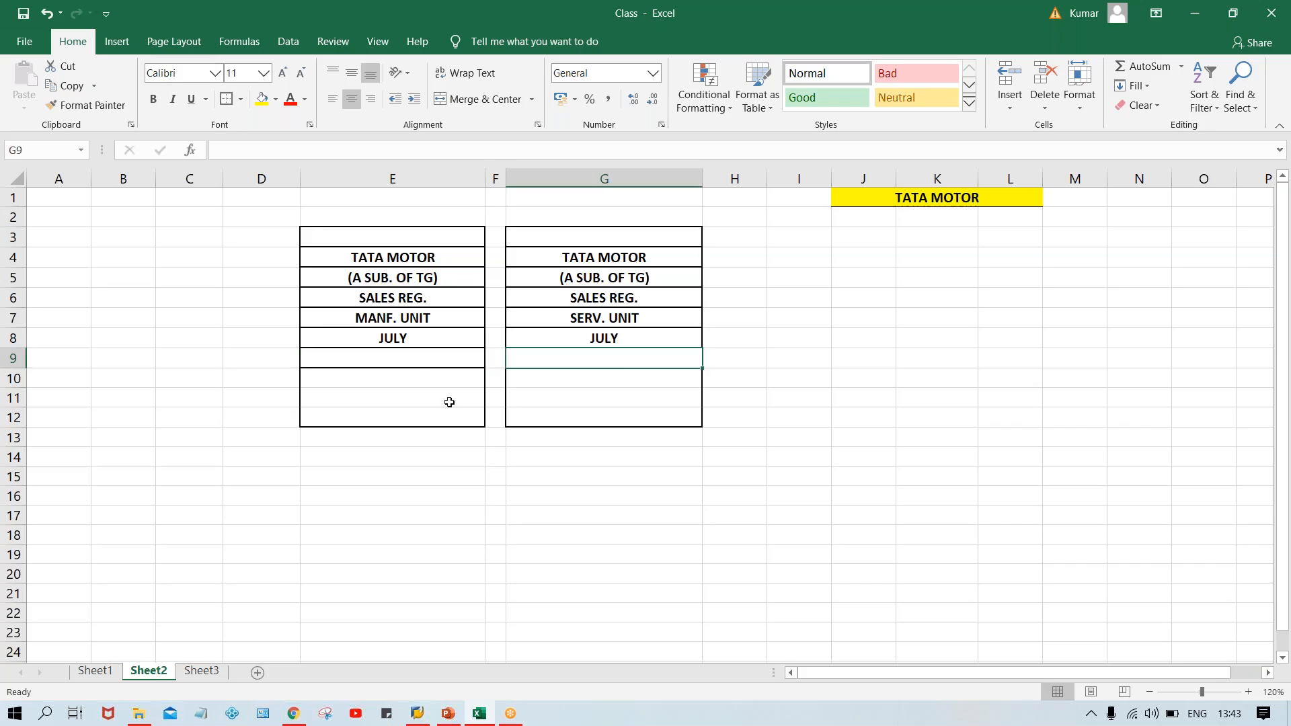
click(412, 360)
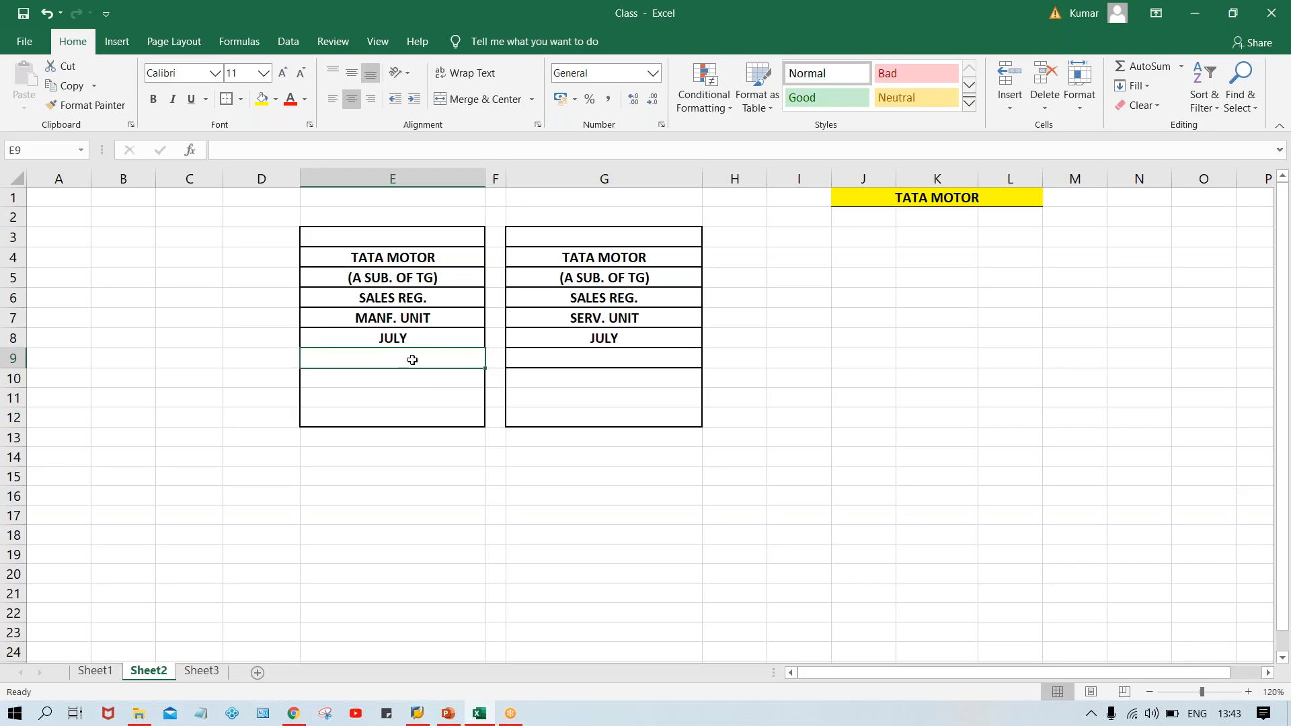
text(20XX)
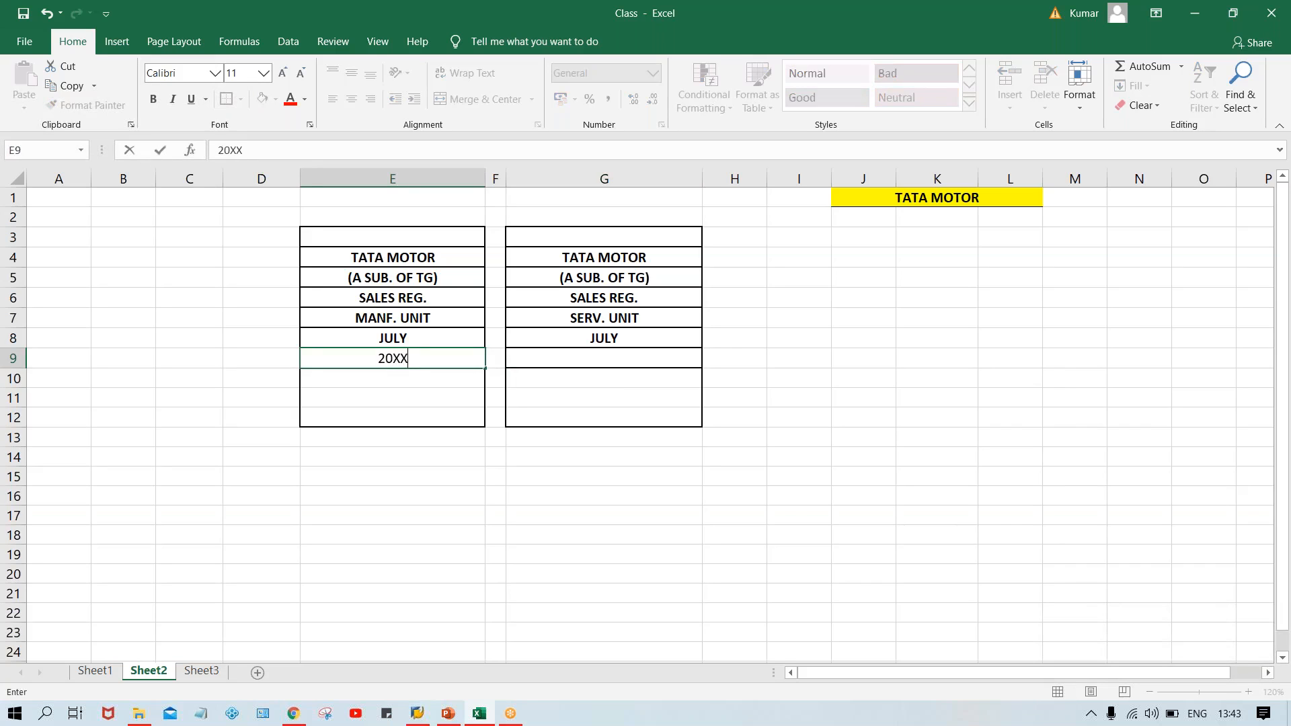
click(627, 361)
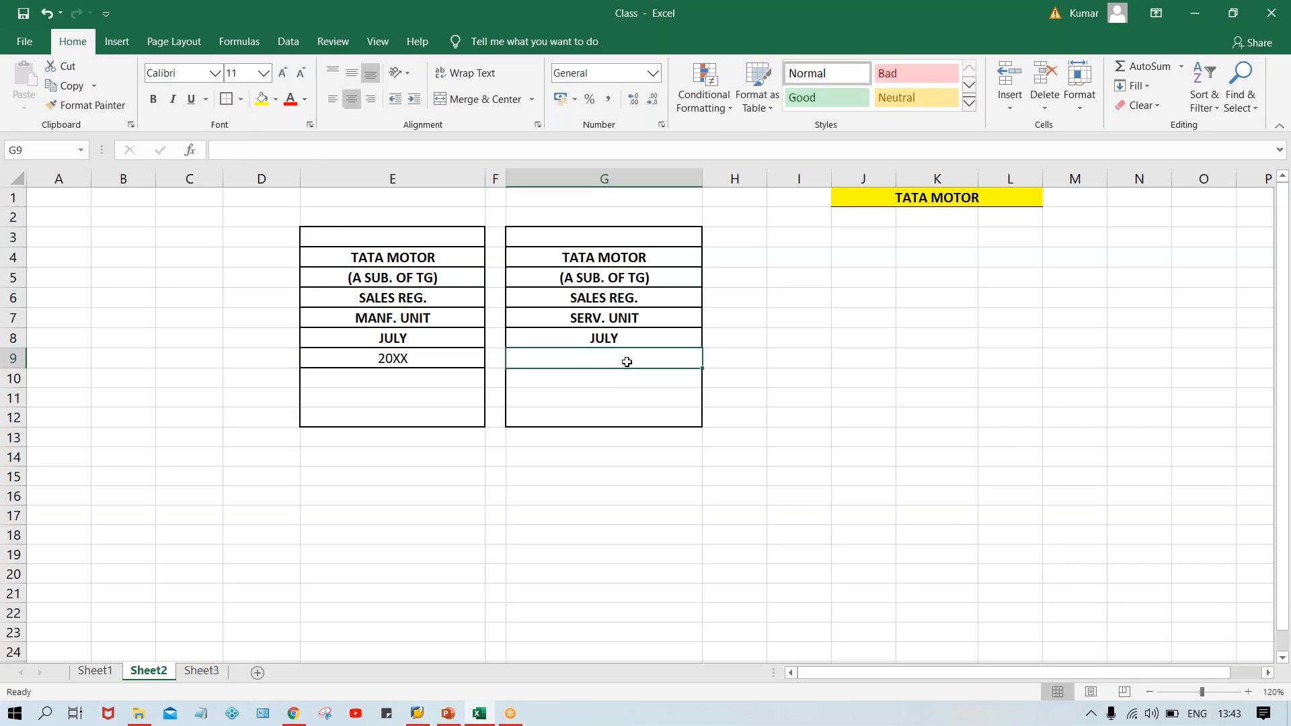
text(20XX)
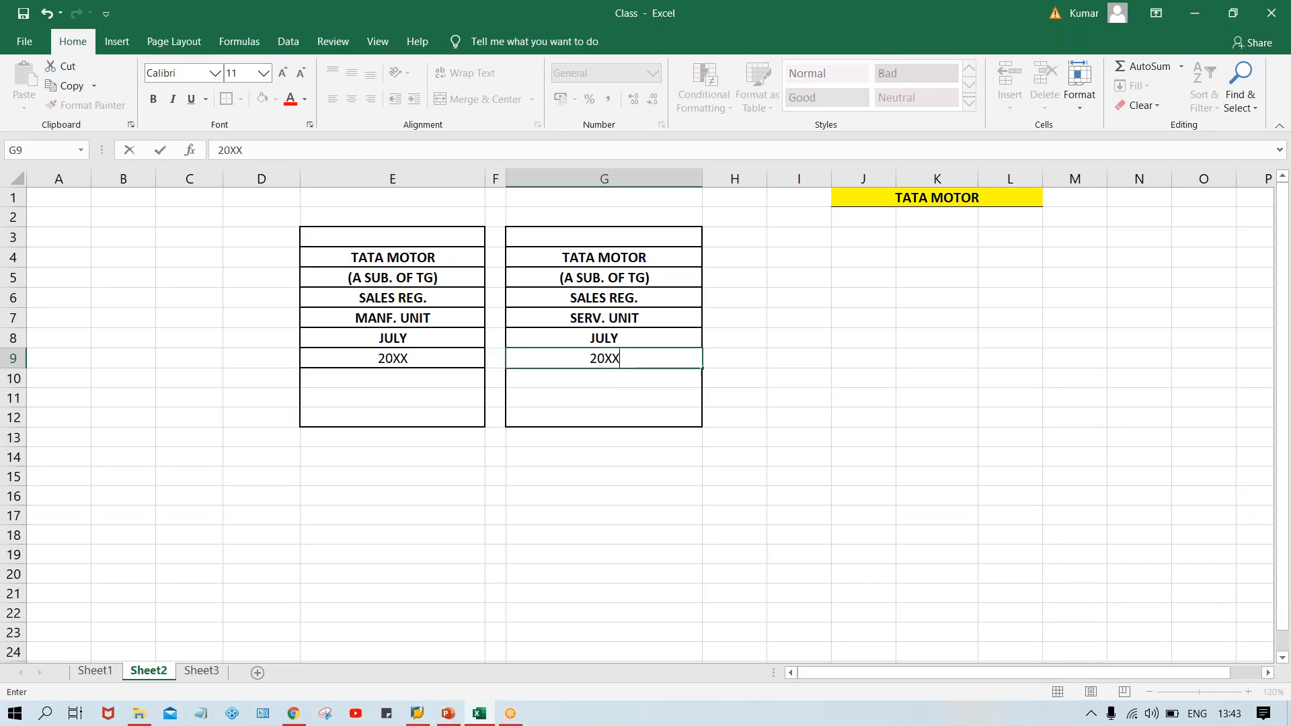
key(Return)
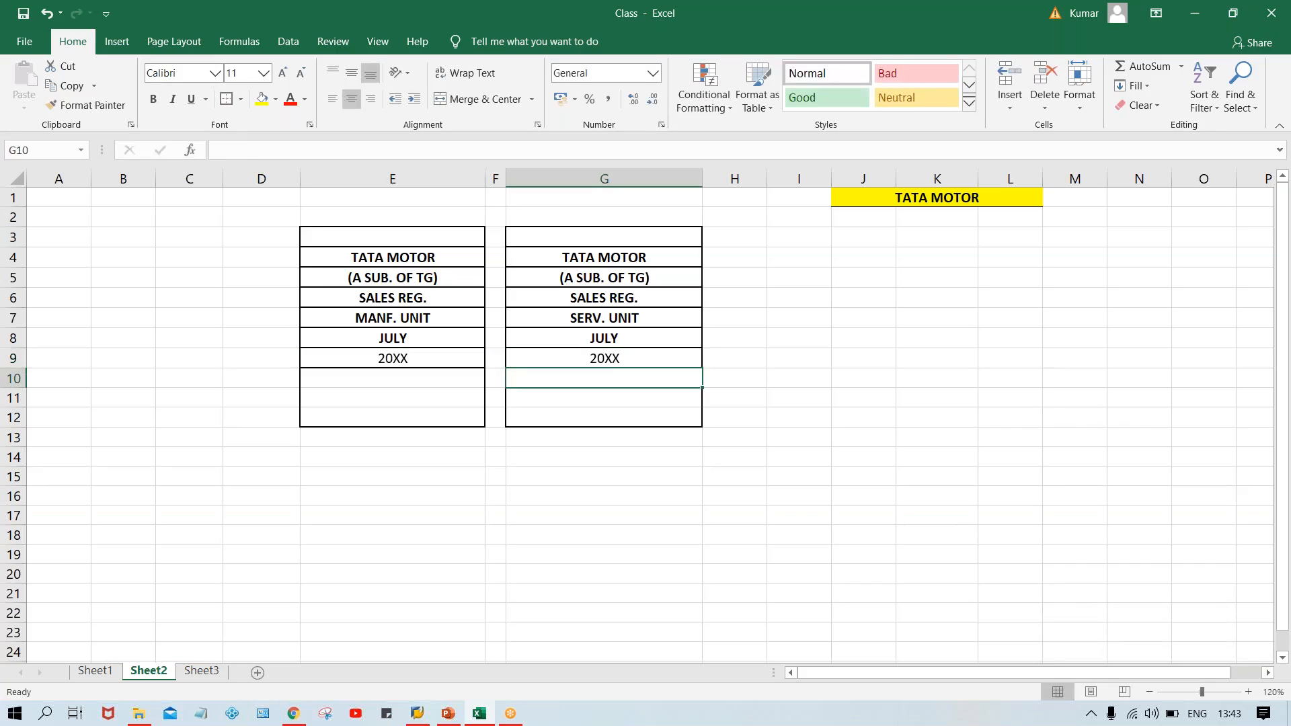
Step: Make the 20XX entries in cells E9 and G9 bold
click(354, 353)
key(ctrl+b)
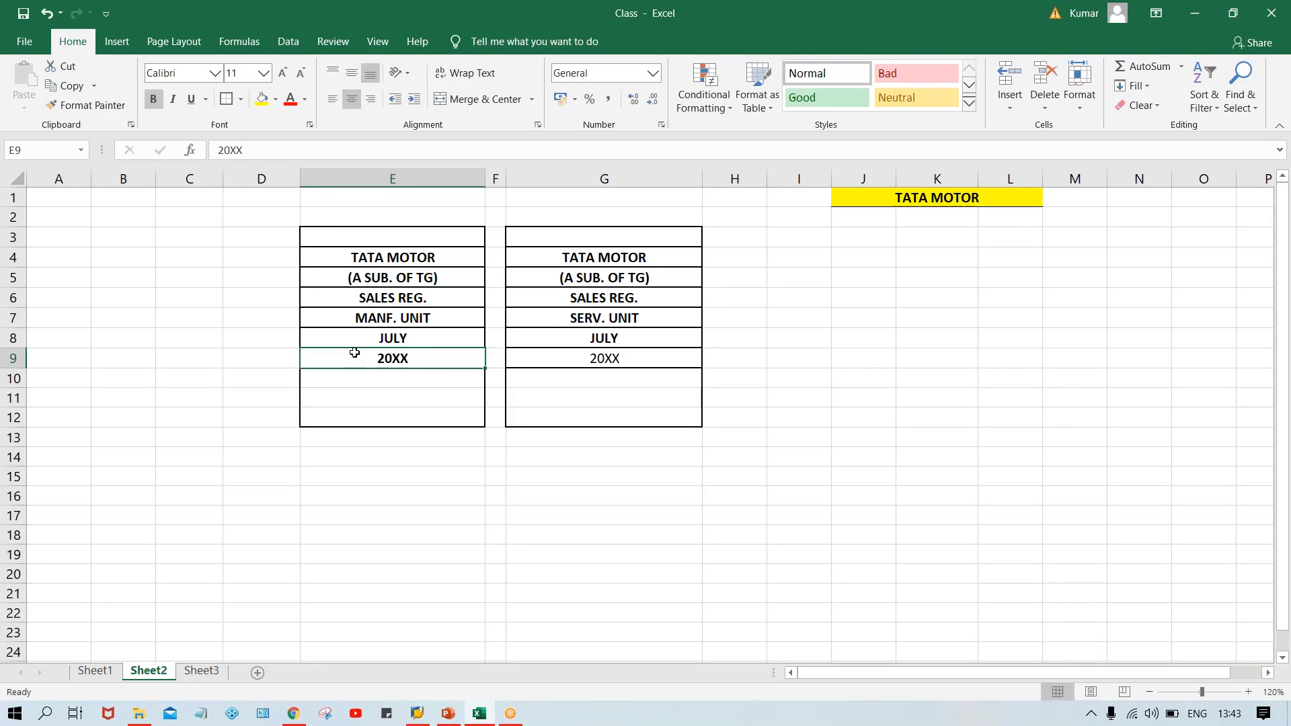
click(561, 362)
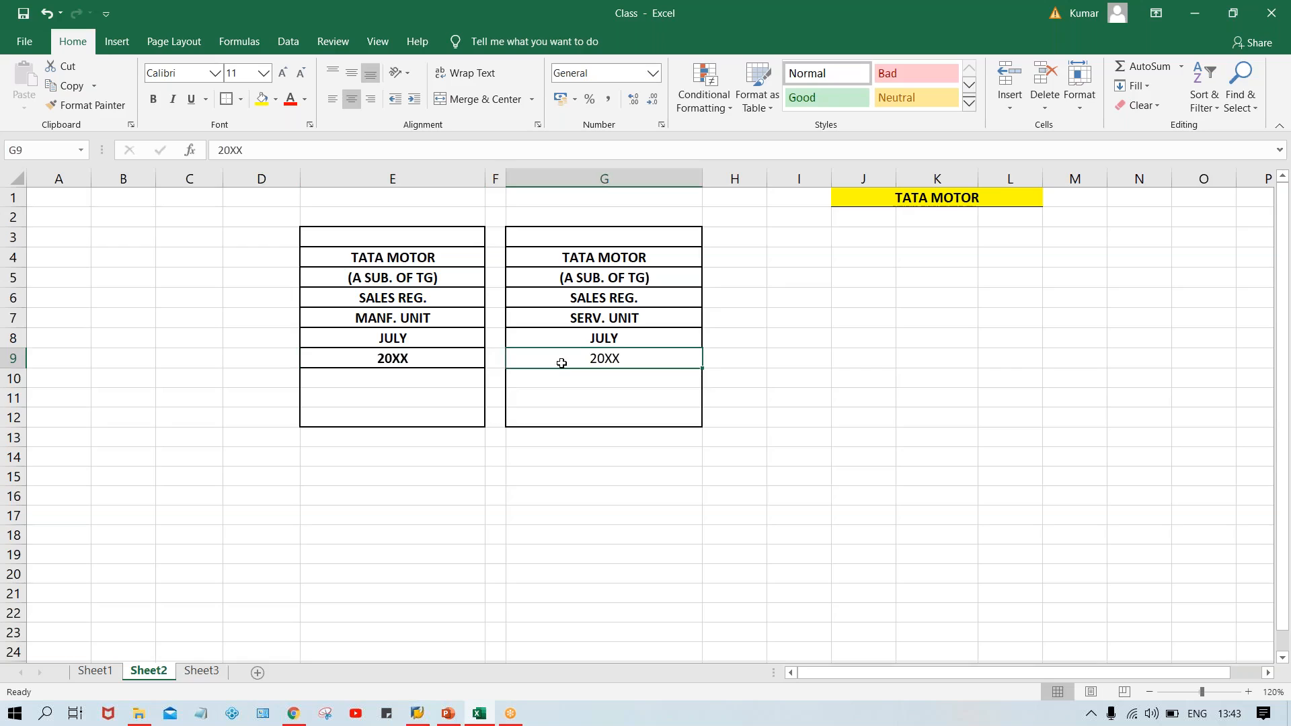
key(ctrl+b)
click(392, 234)
drag(392, 234, 411, 413)
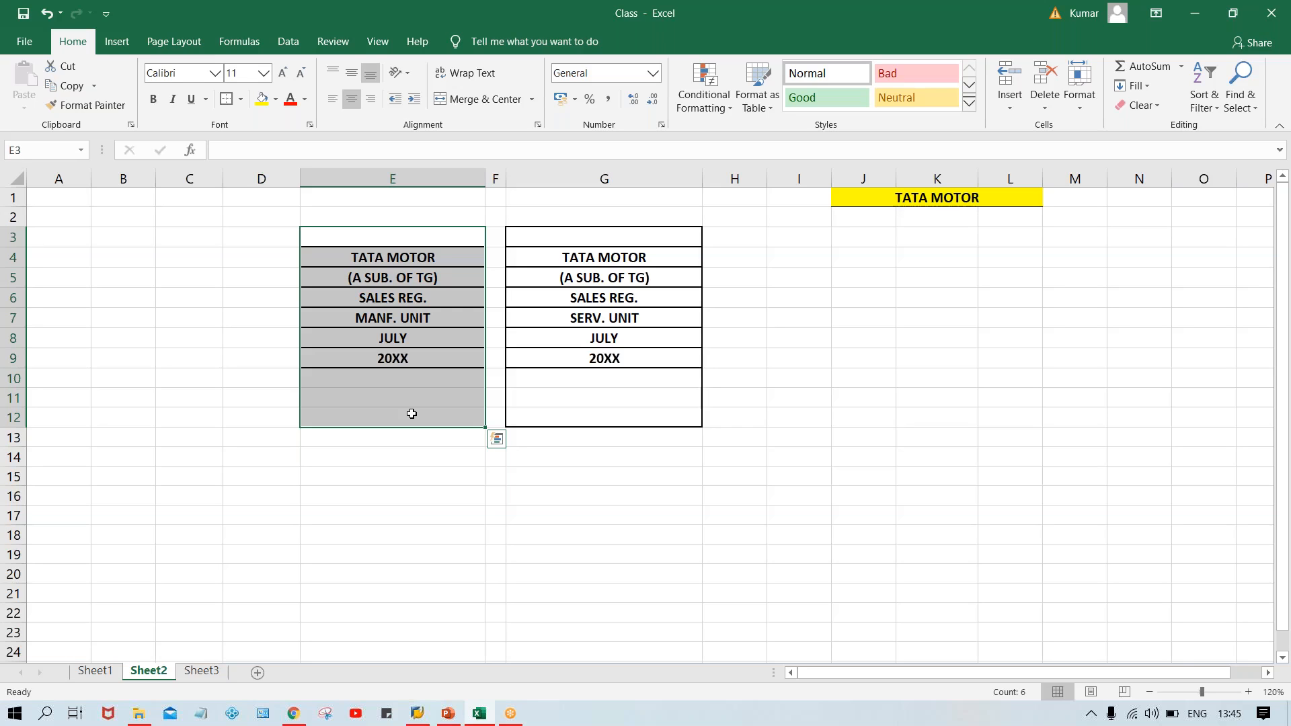
click(879, 462)
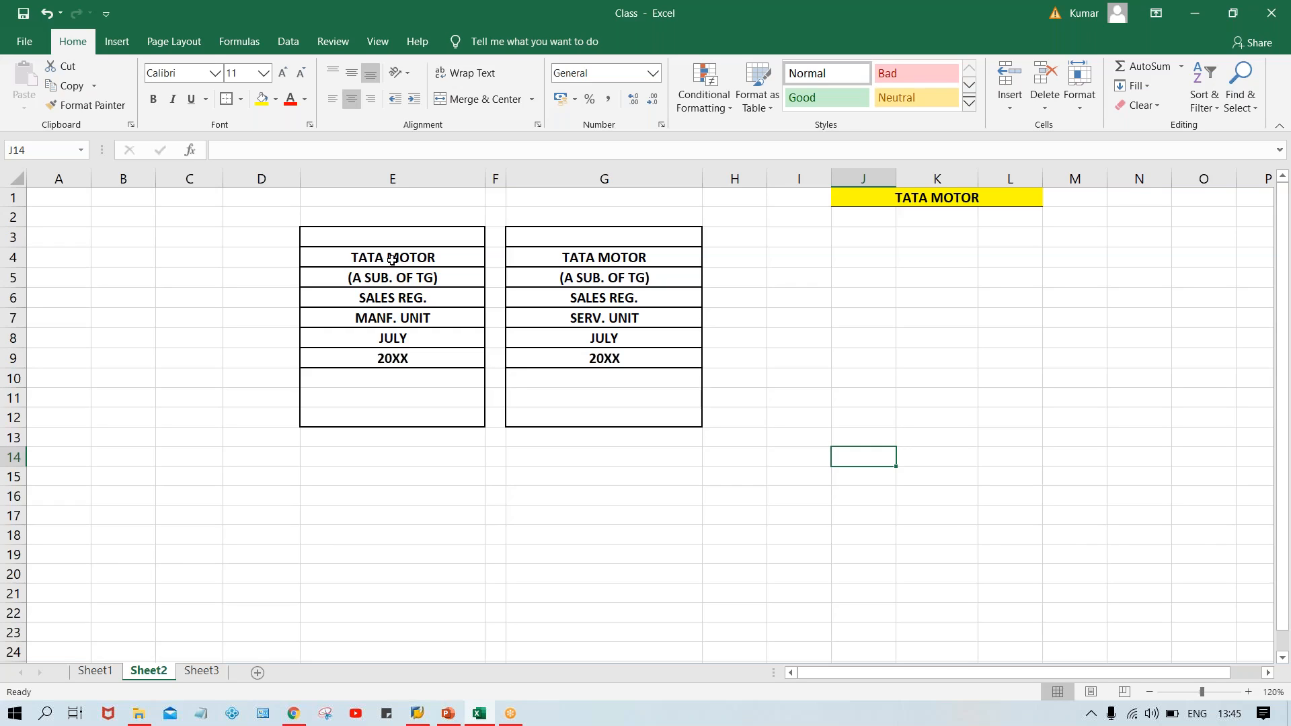
click(414, 259)
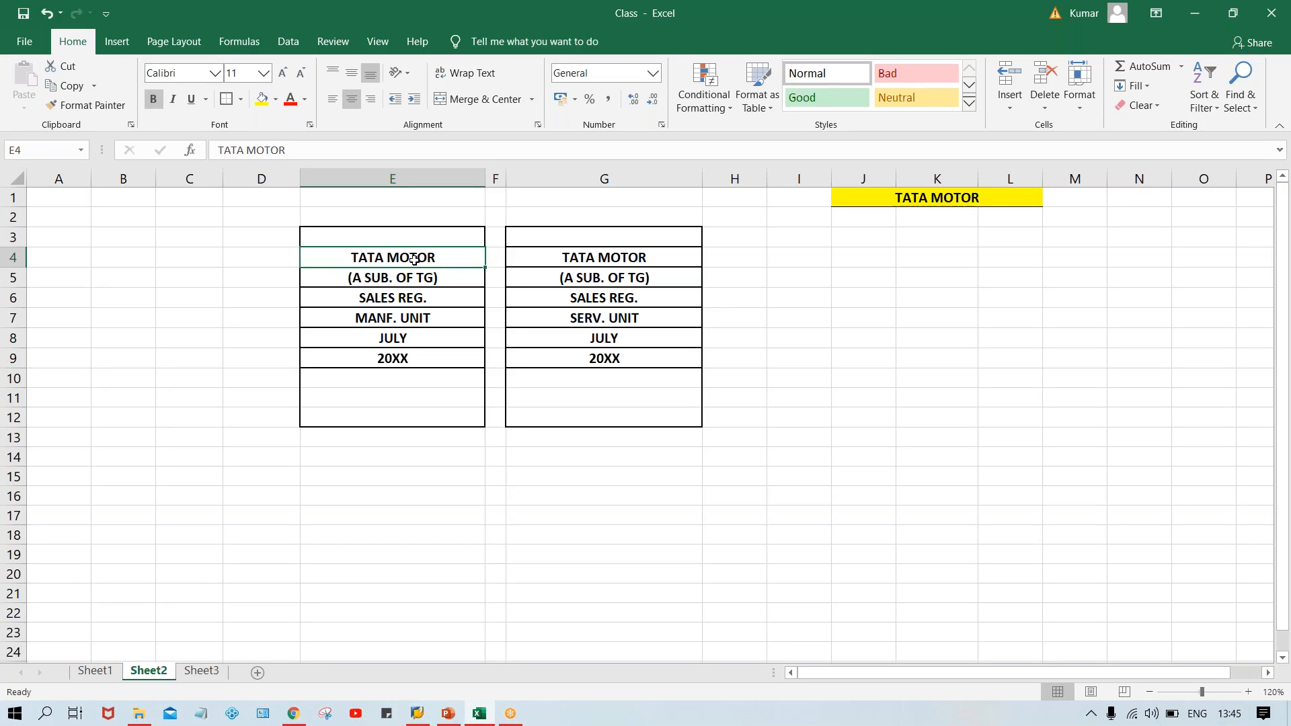
click(398, 326)
click(658, 326)
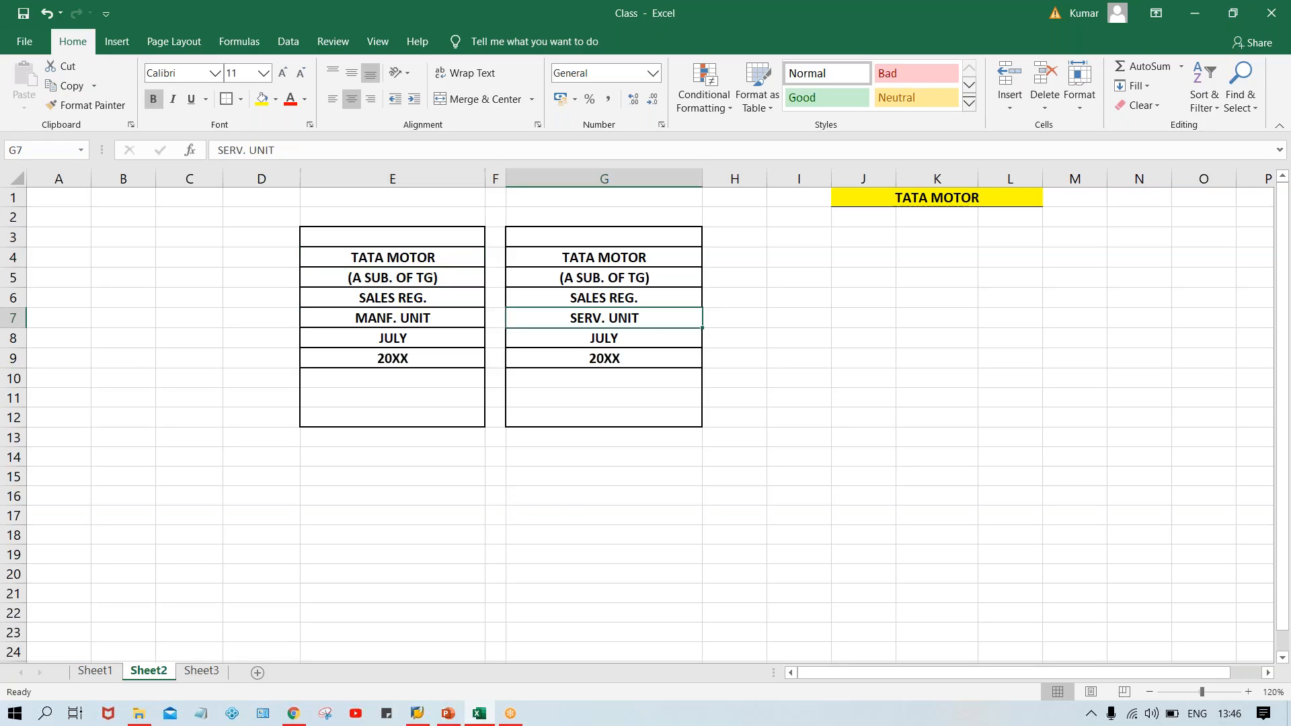
Step: Enter 100 M $ in cell E14 below the manufacturing unit box
click(374, 451)
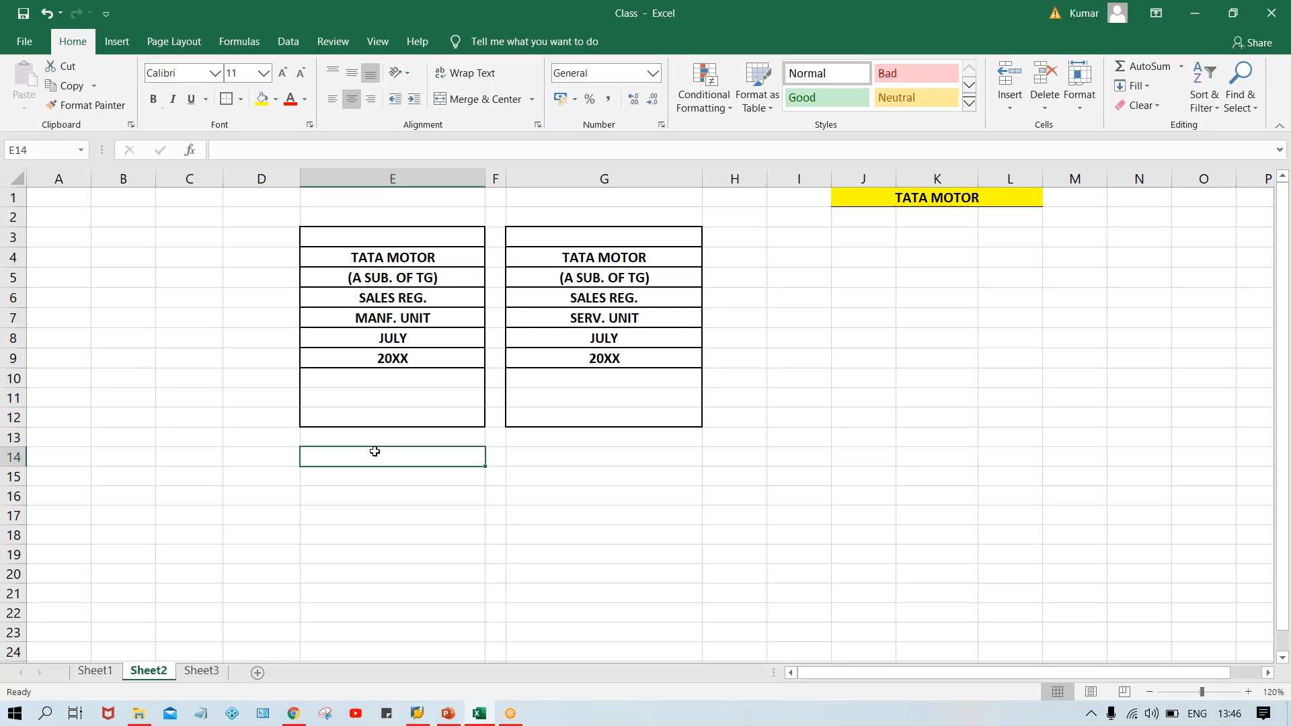
text(100 M$)
double_click(410, 459)
click(410, 460)
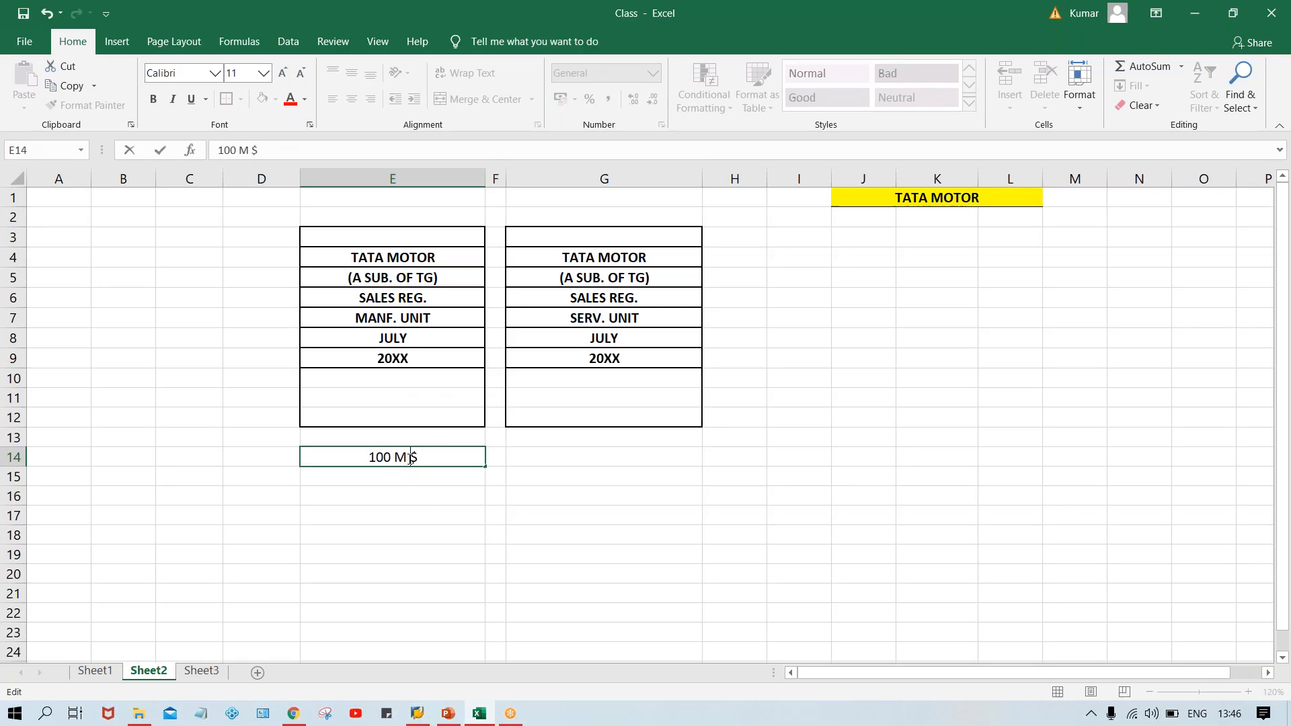
Step: Enter 25 M $ in cell G14 below the service unit box
click(511, 461)
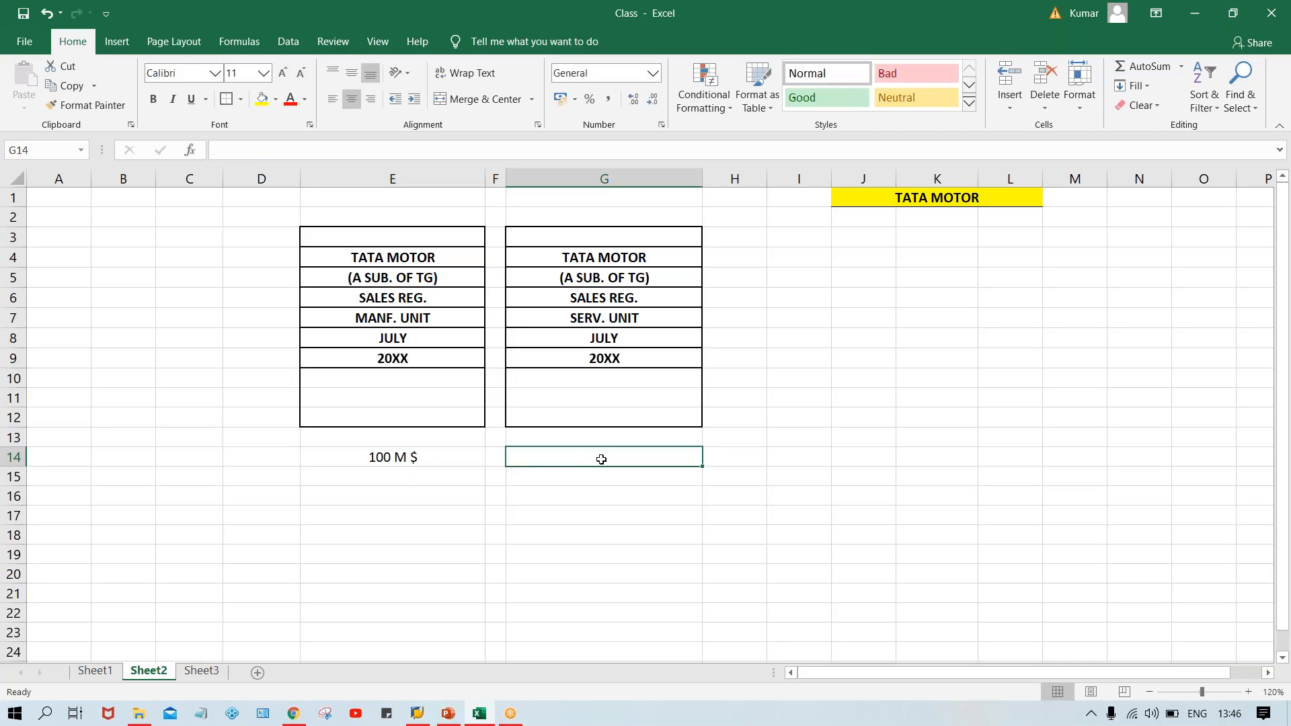
text(25)
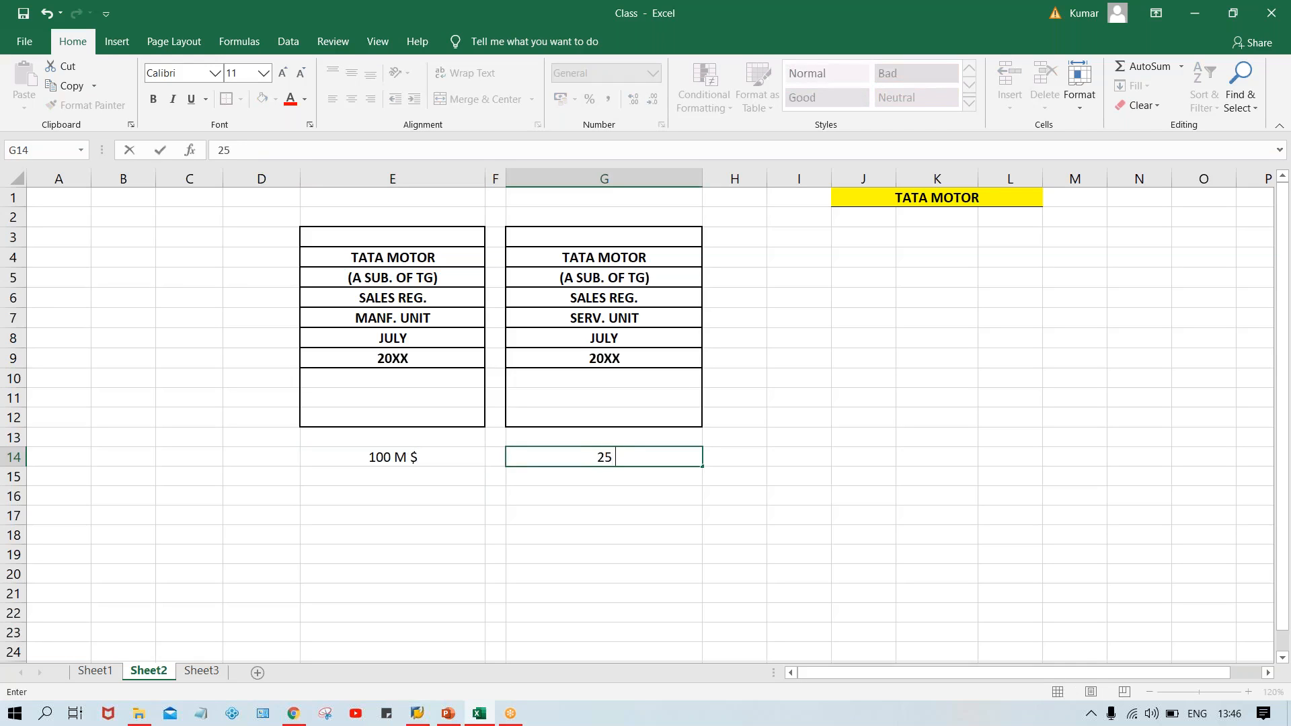
text( M $)
key(Return)
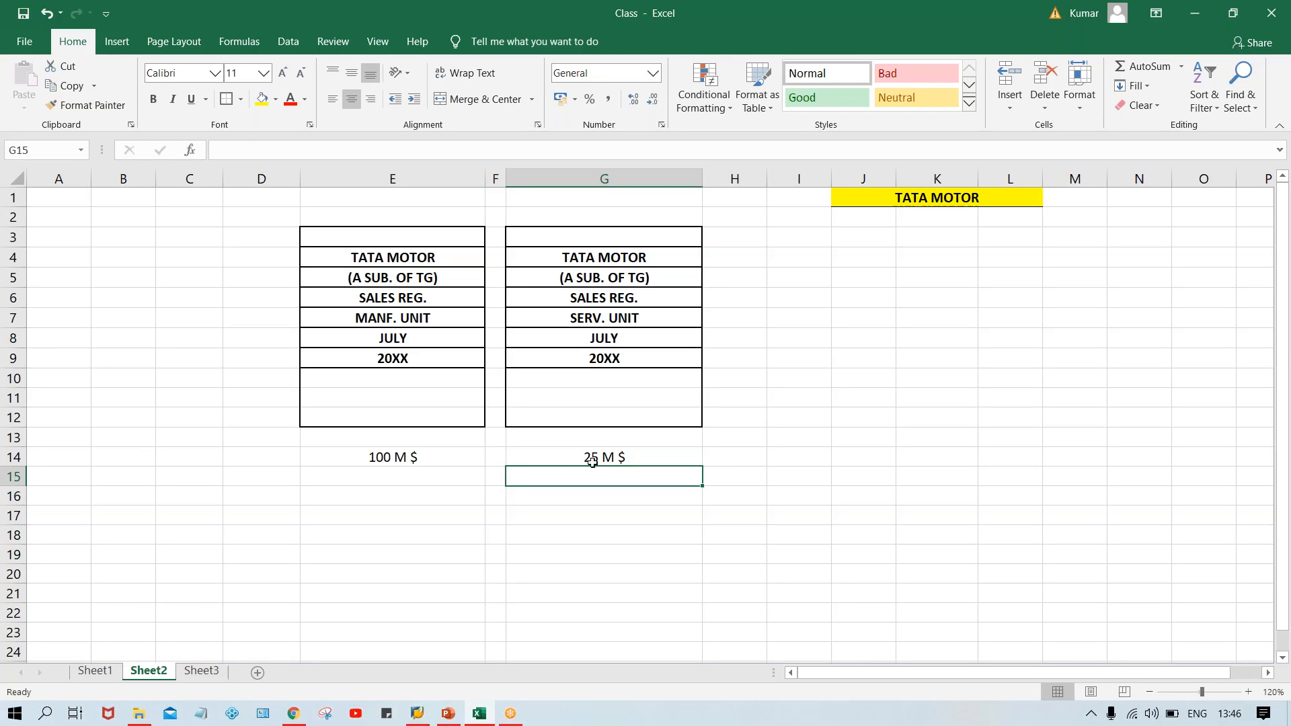
Step: Label the sales rows by entering JULY, AUG. and SEP. in cells D14 to D16
click(415, 457)
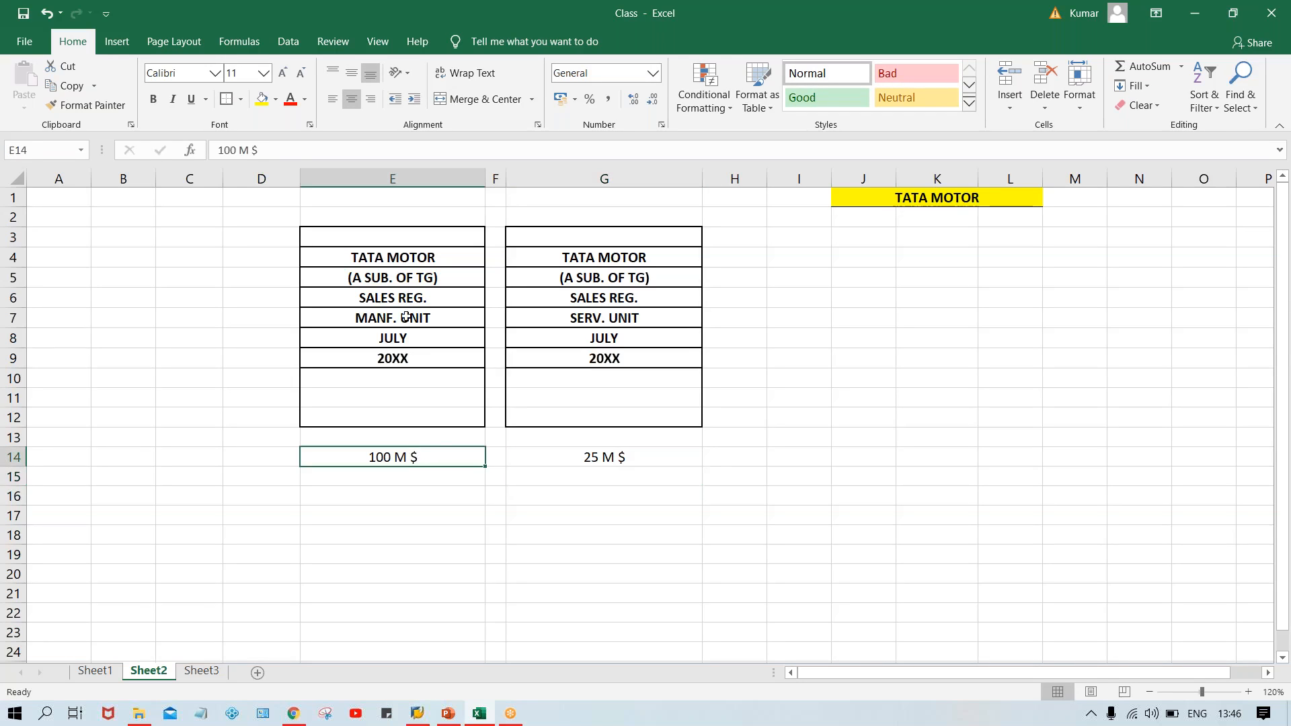
click(263, 455)
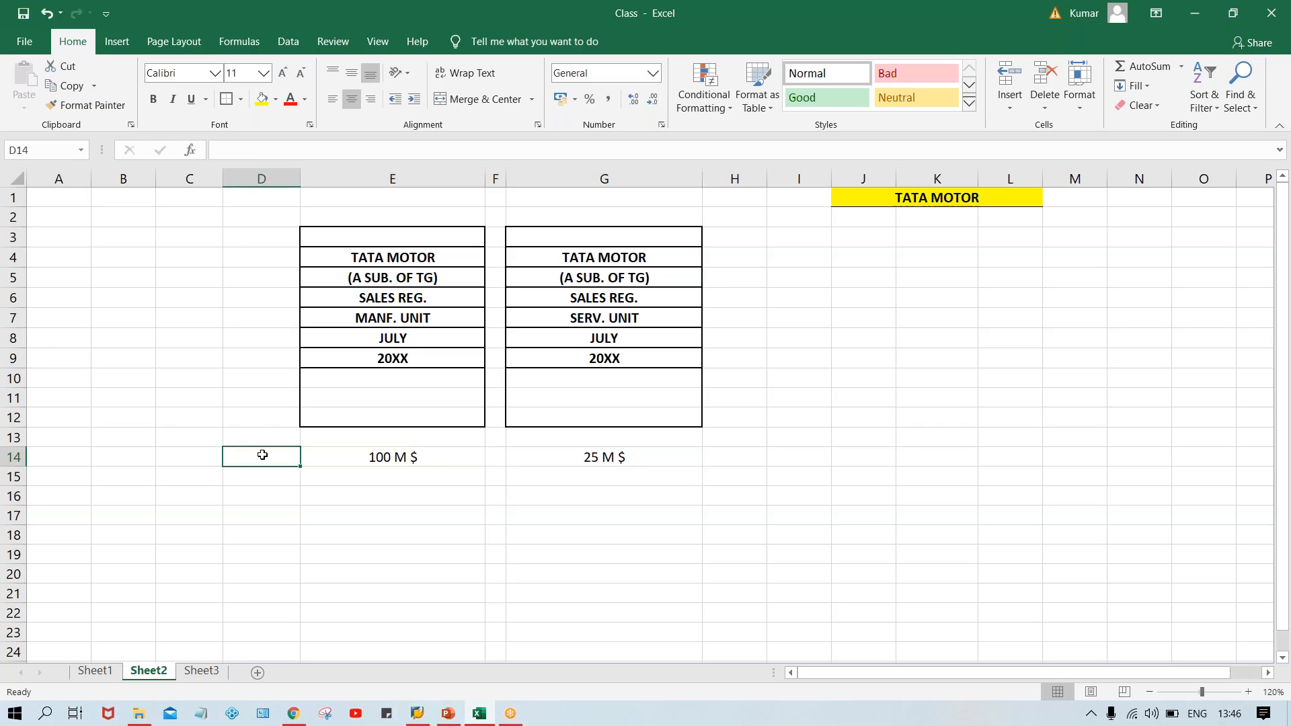
text(JU)
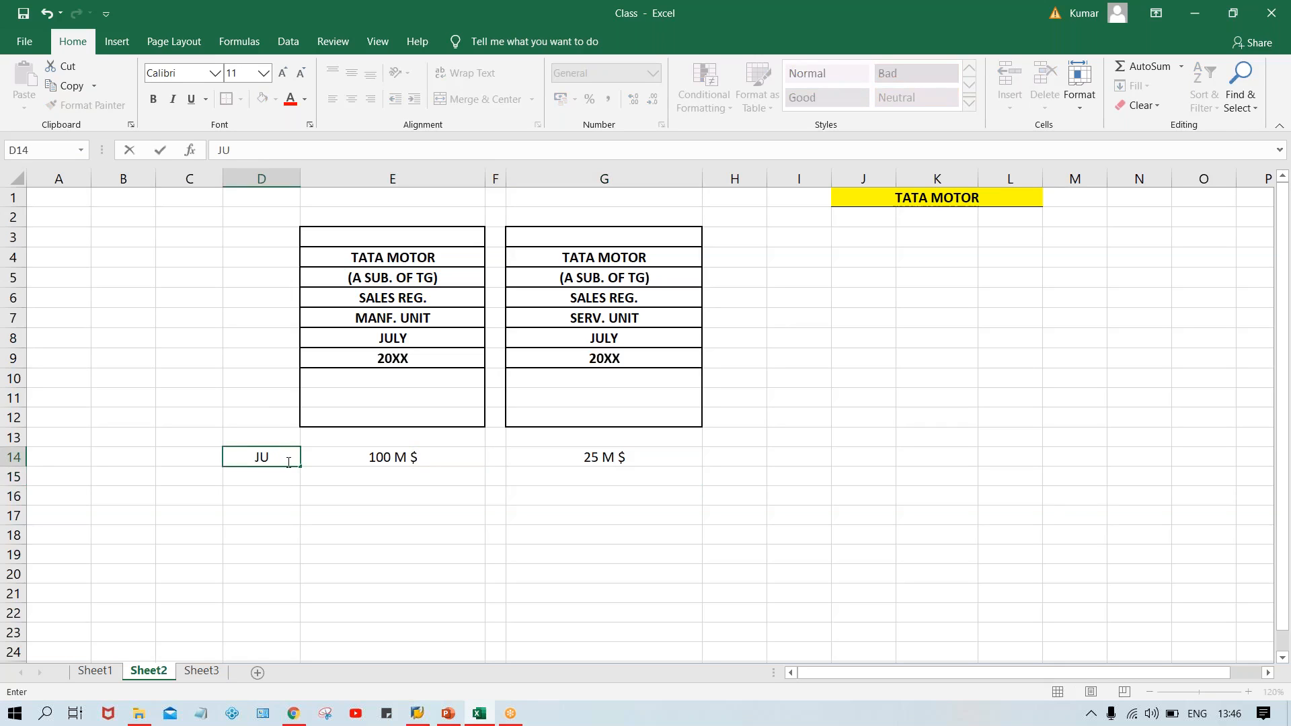
text(LY)
key(Return)
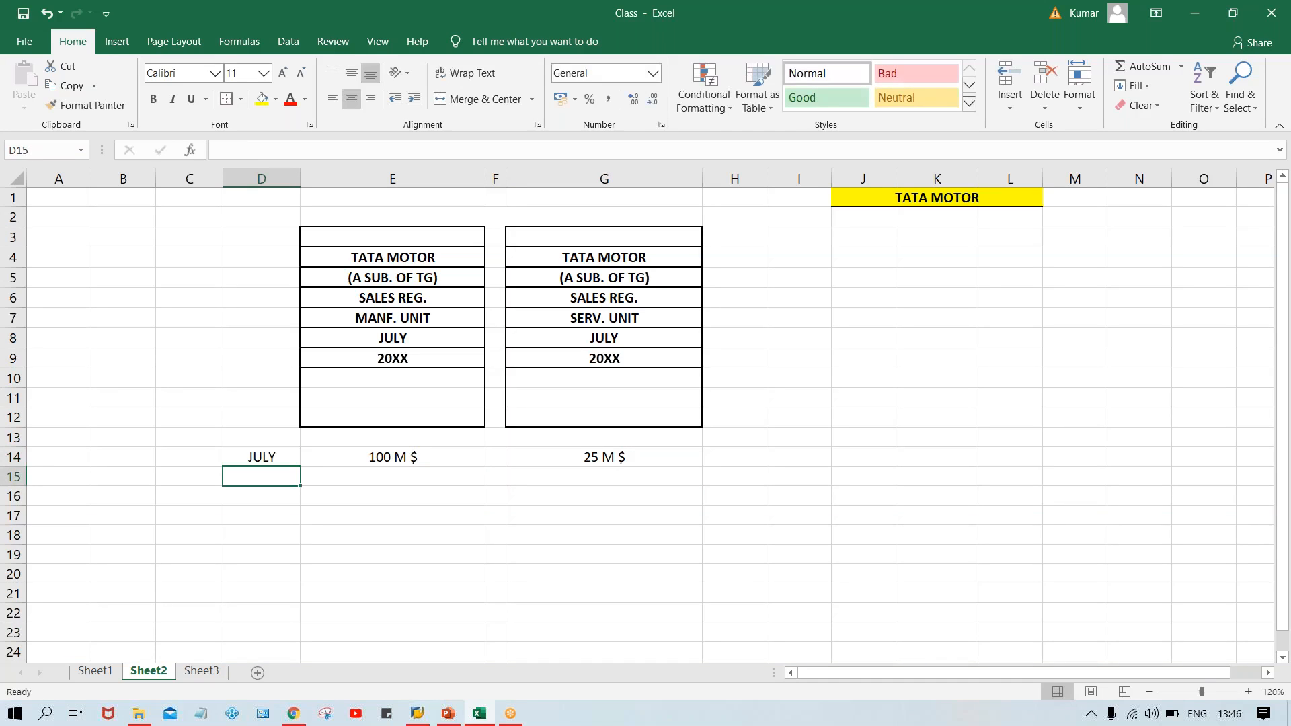
text(AUG)
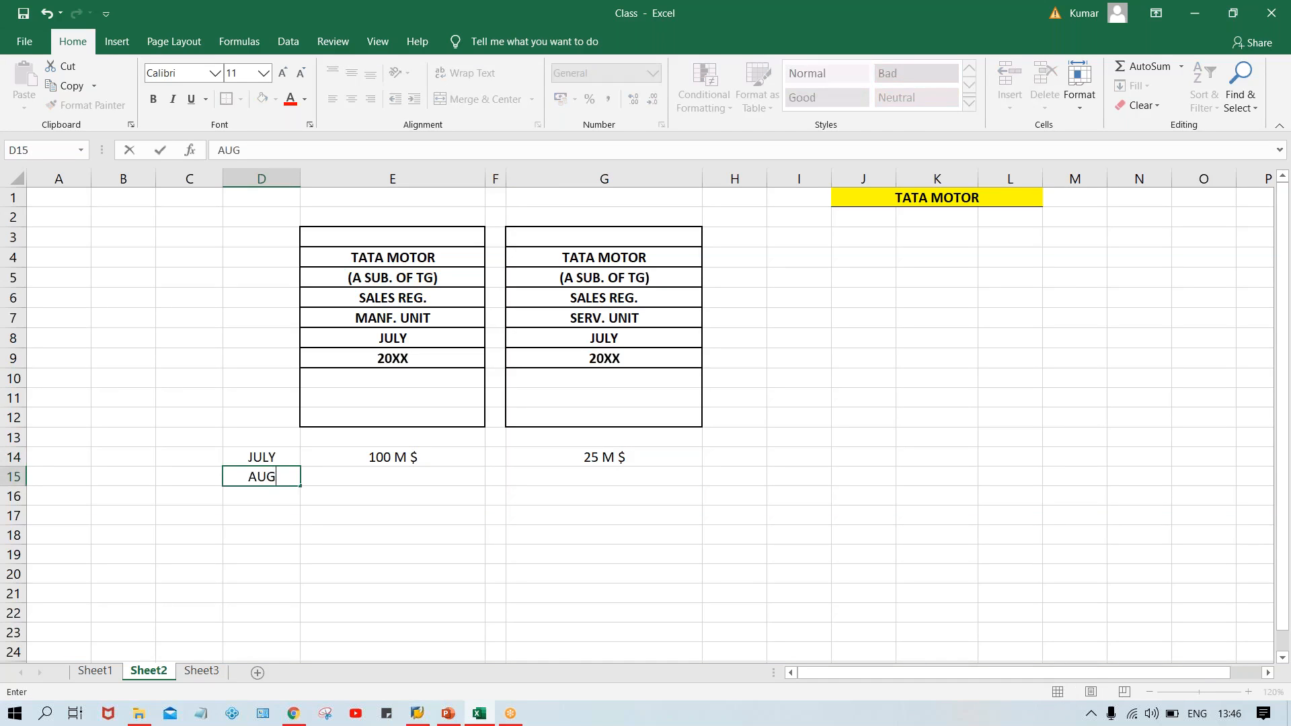
text(.)
key(Return)
text(SEP)
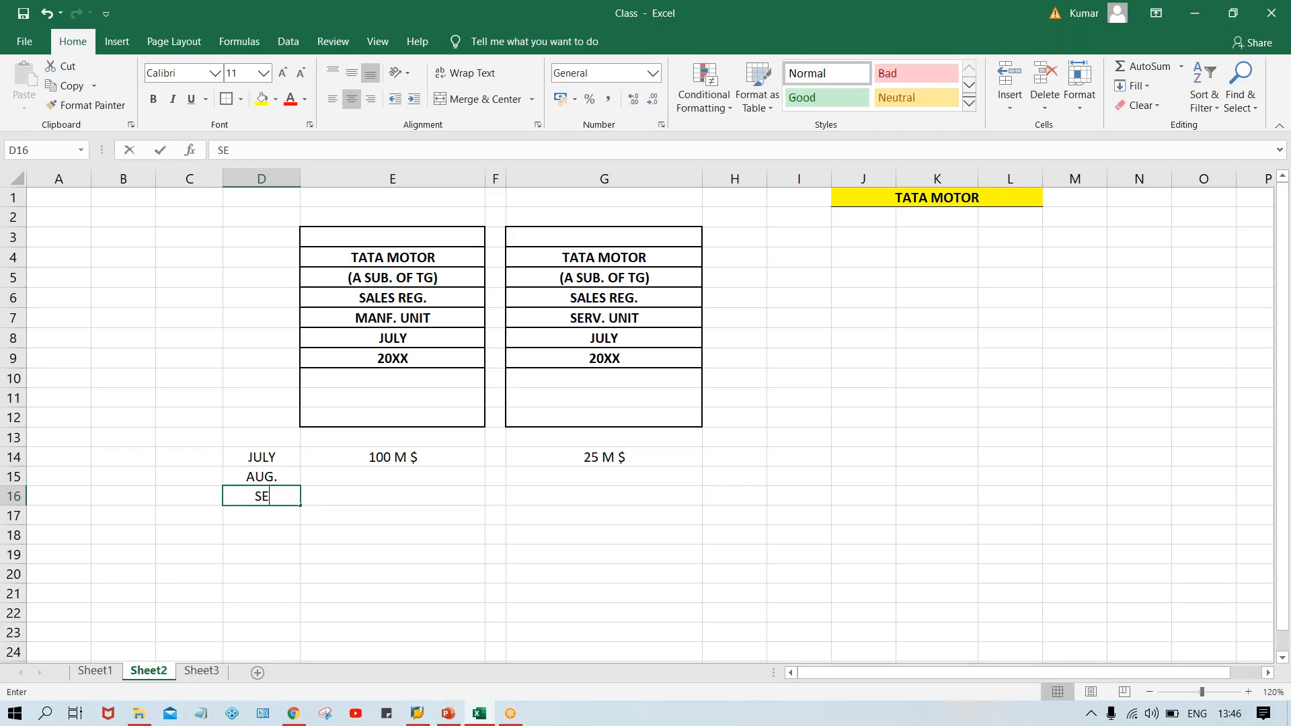
text(.)
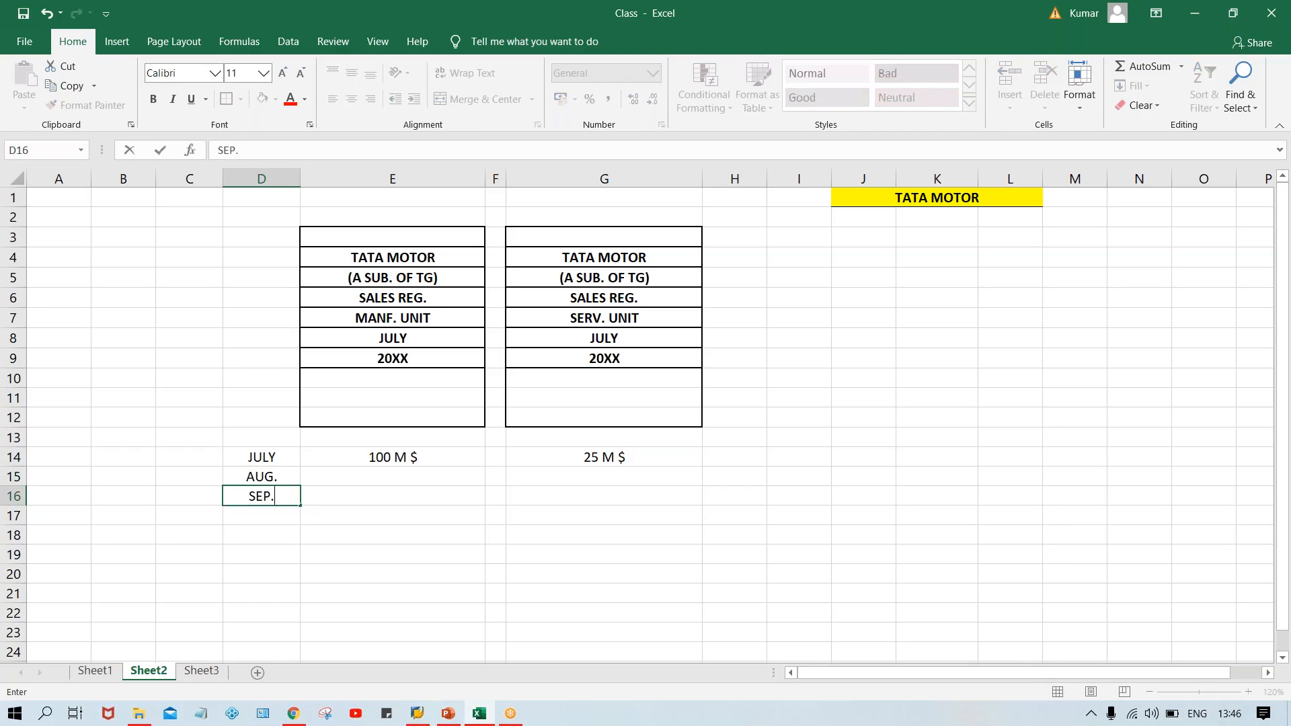
key(Return)
Step: Enter the manufacturing unit's August and September sales as 90 M$ in cell E15 and 110 M $ in cell E16
click(354, 474)
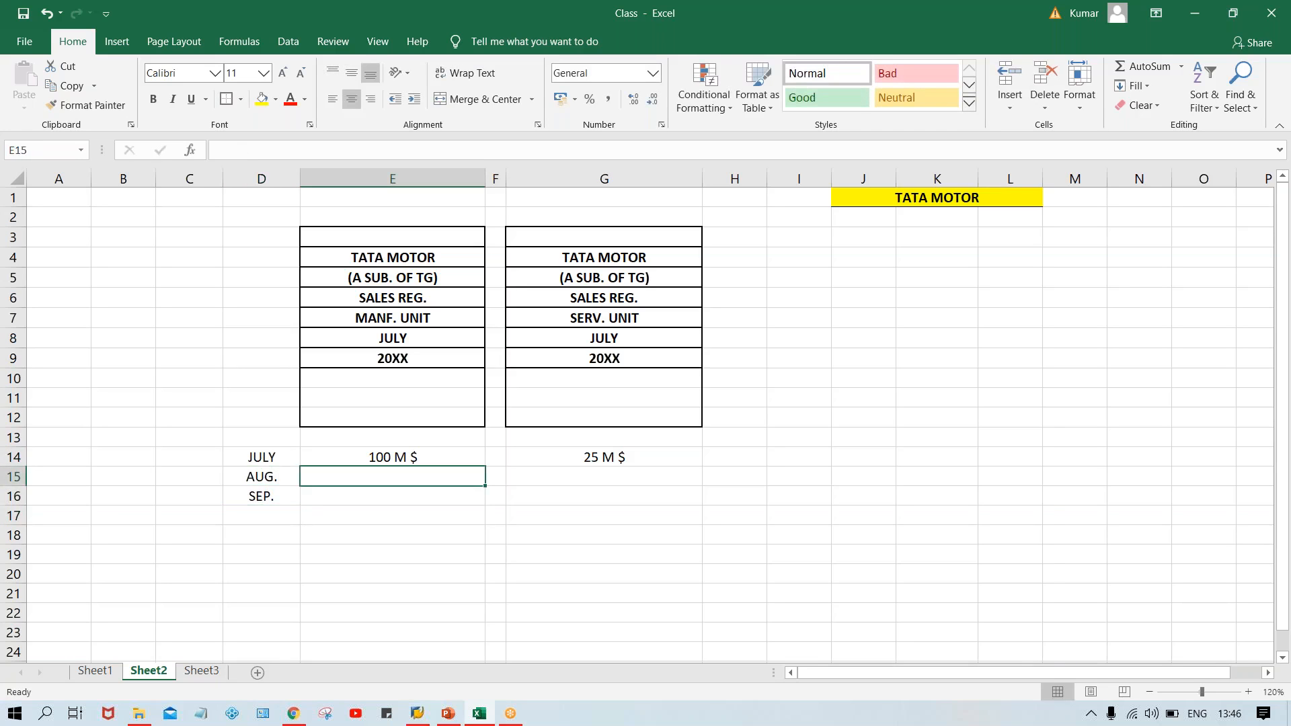
text(90 M)
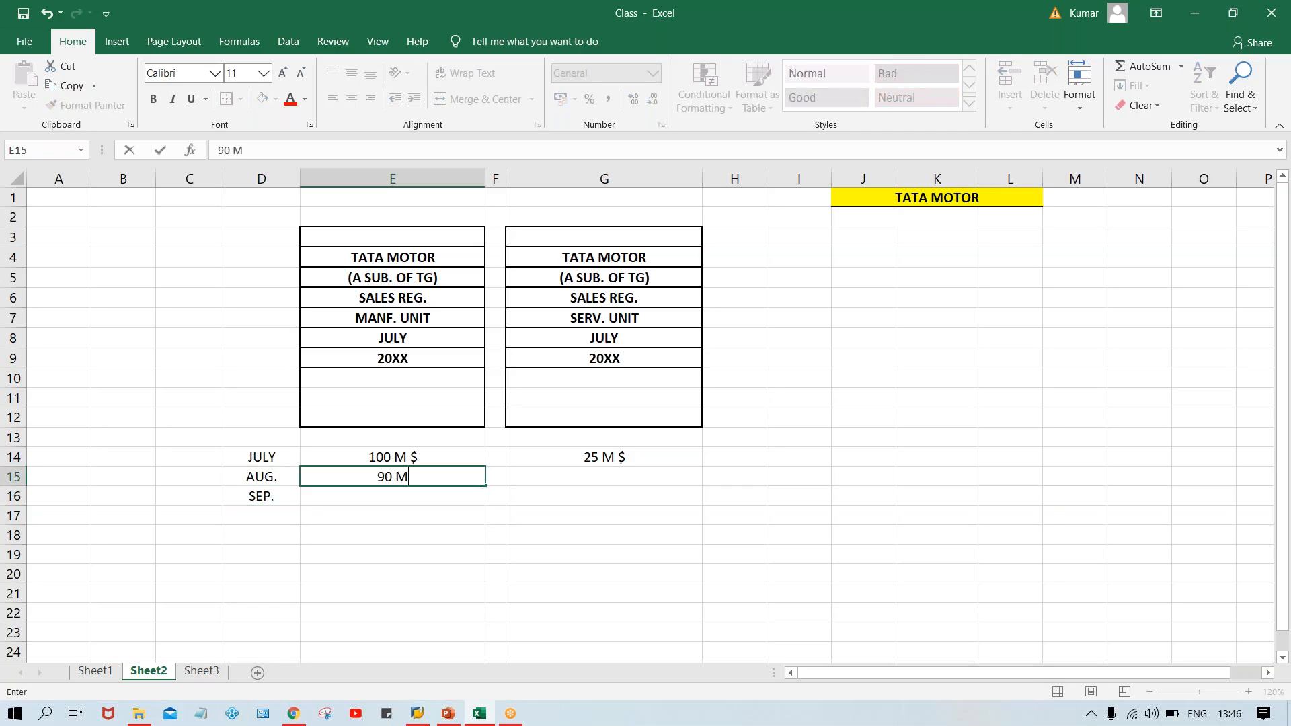
text($)
key(Return)
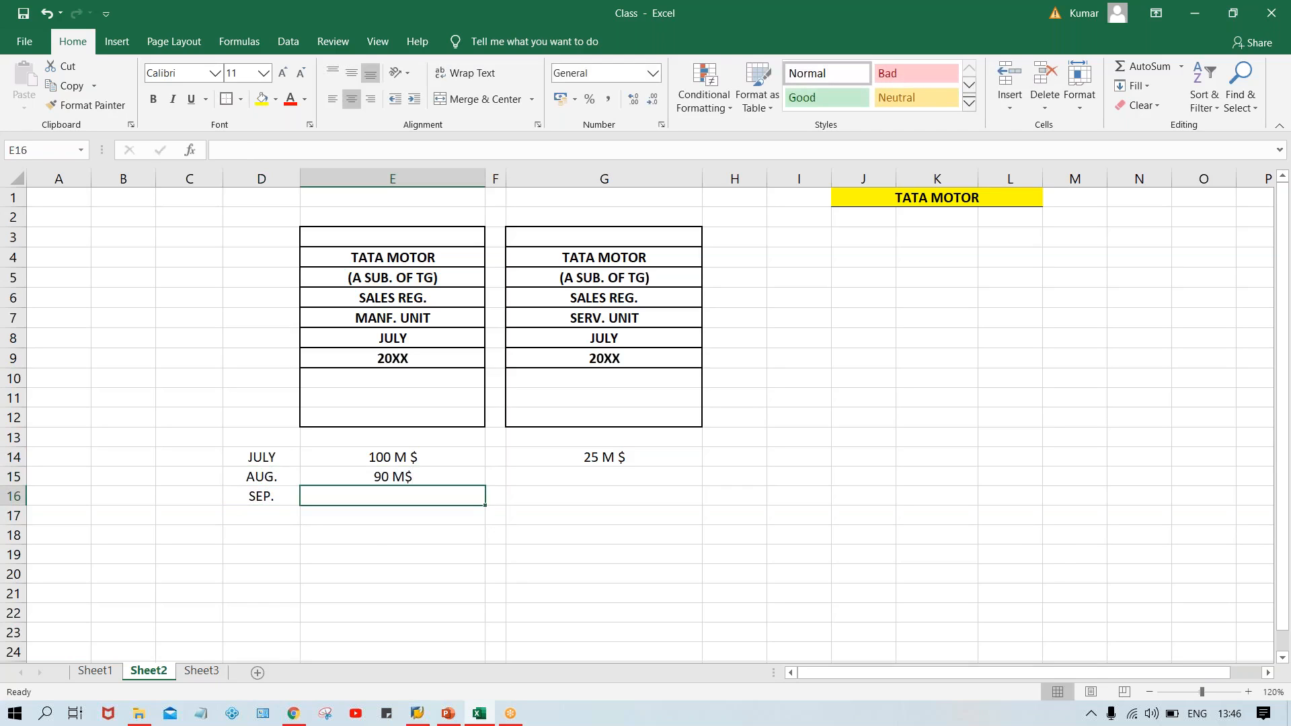
text(11)
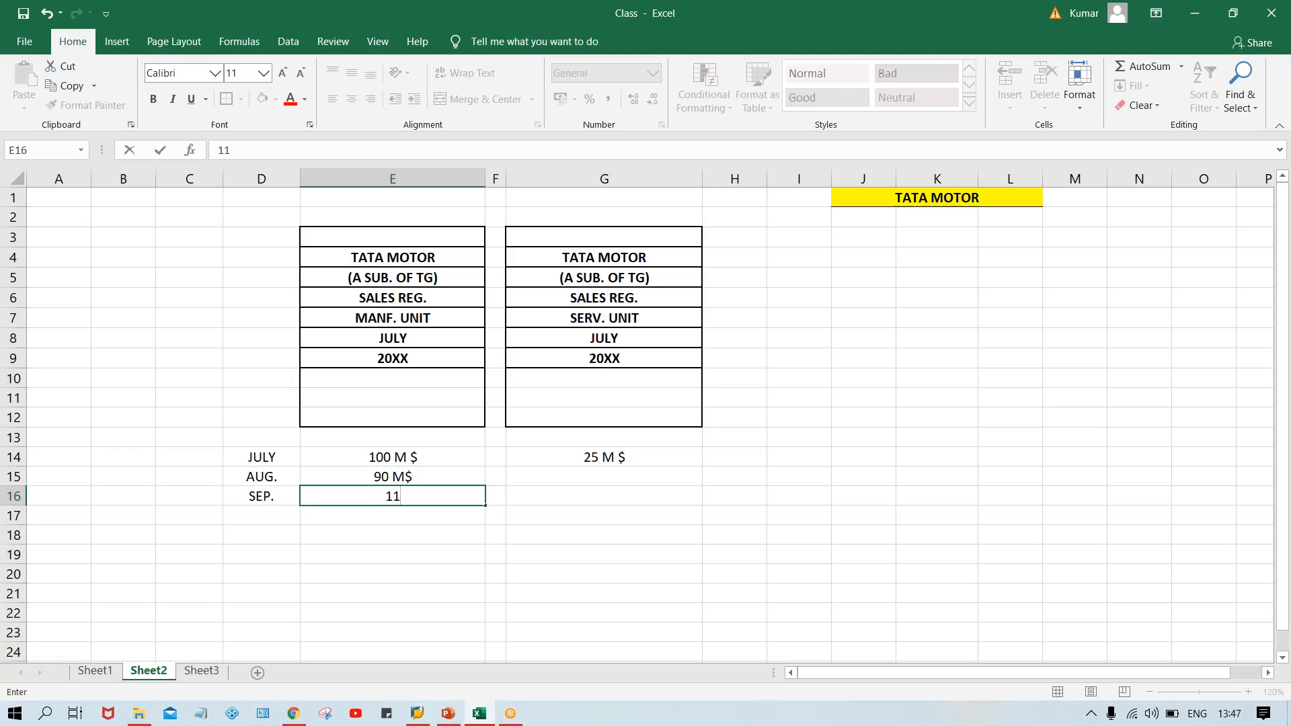
text(0 M$)
key(BackSpace)
text($)
Step: Enter the service unit's August and September sales as 20 M $ in cell G15 and 30 M $ in cell G16
click(614, 474)
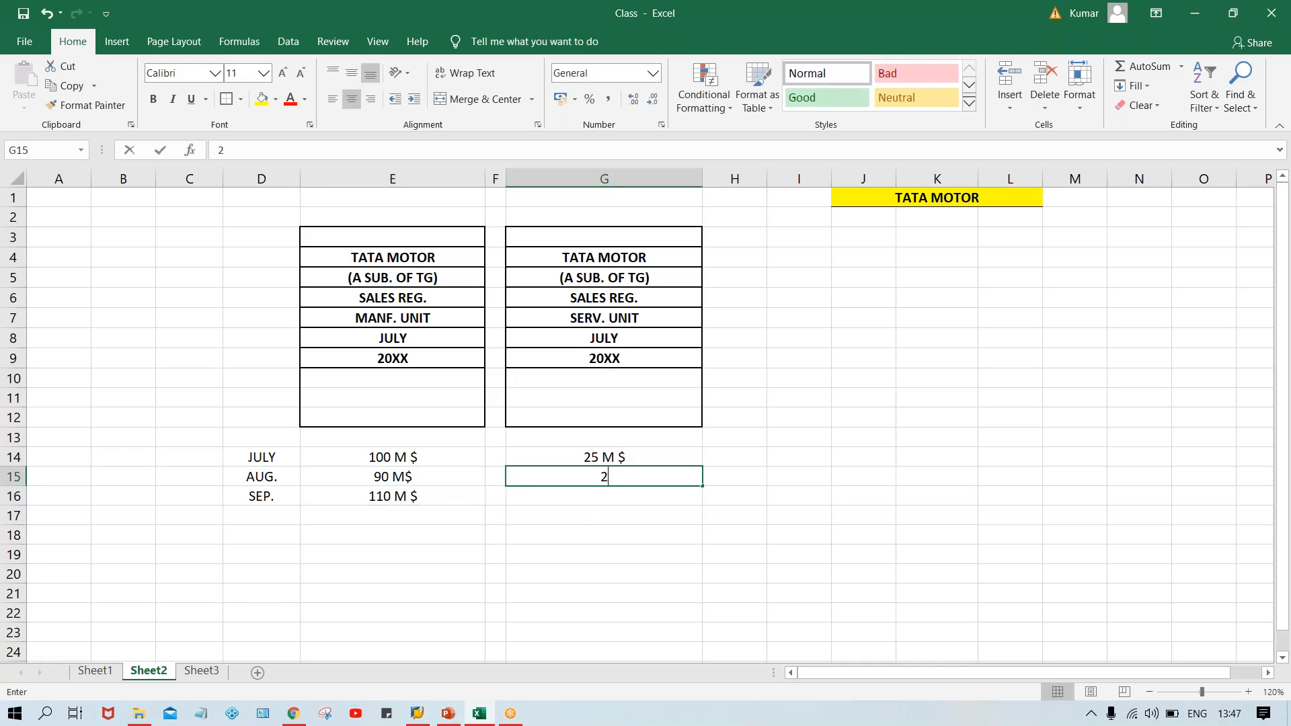
text(20 M $)
key(Return)
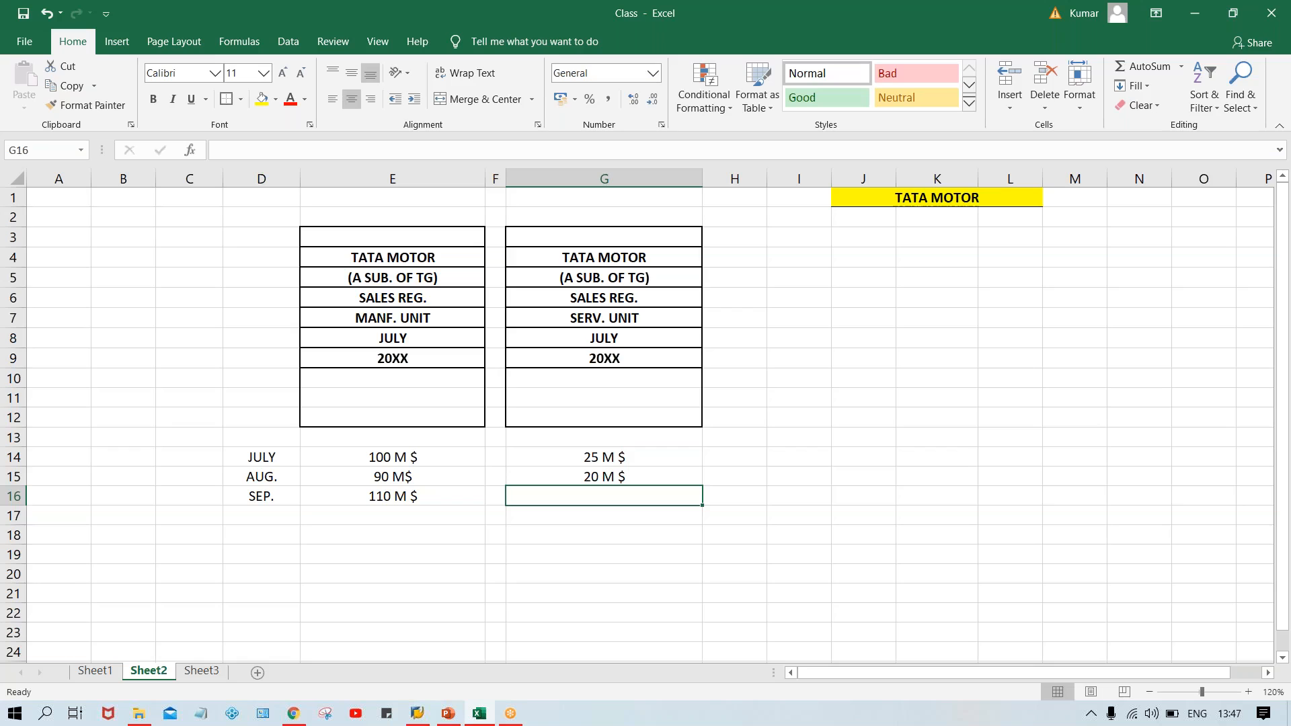
text(30)
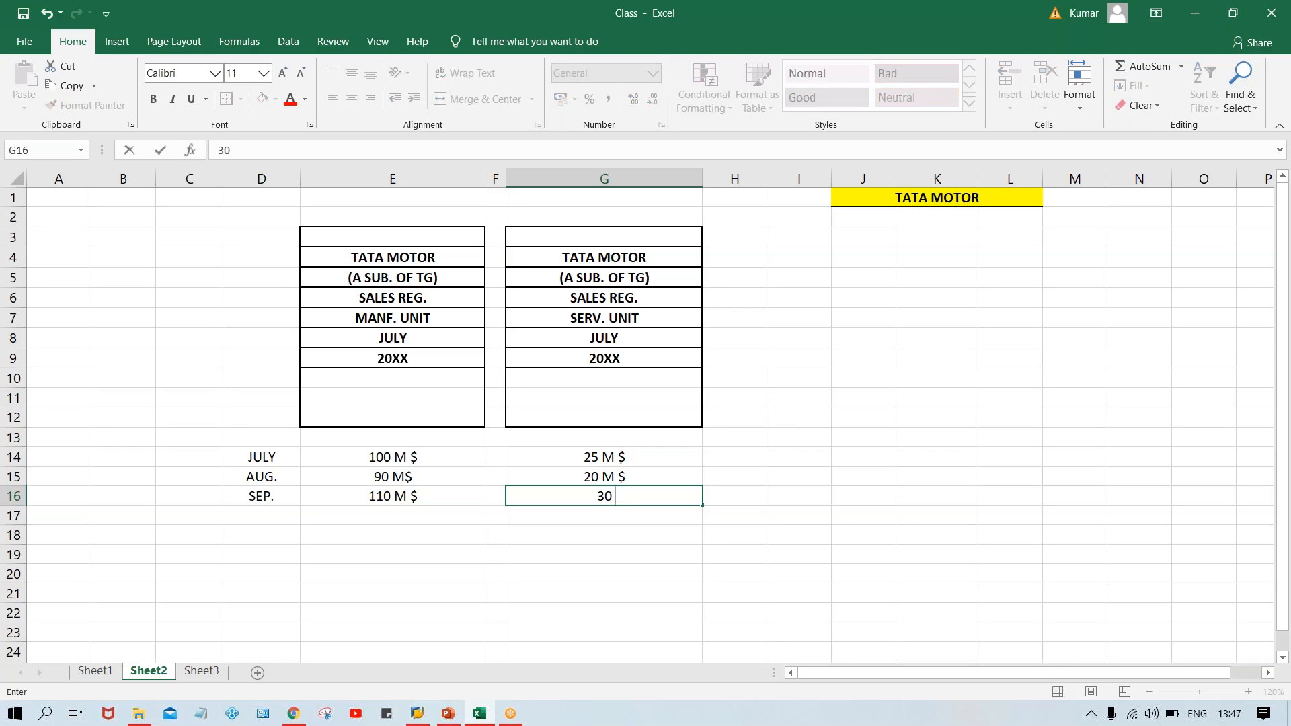
text( M $)
key(Return)
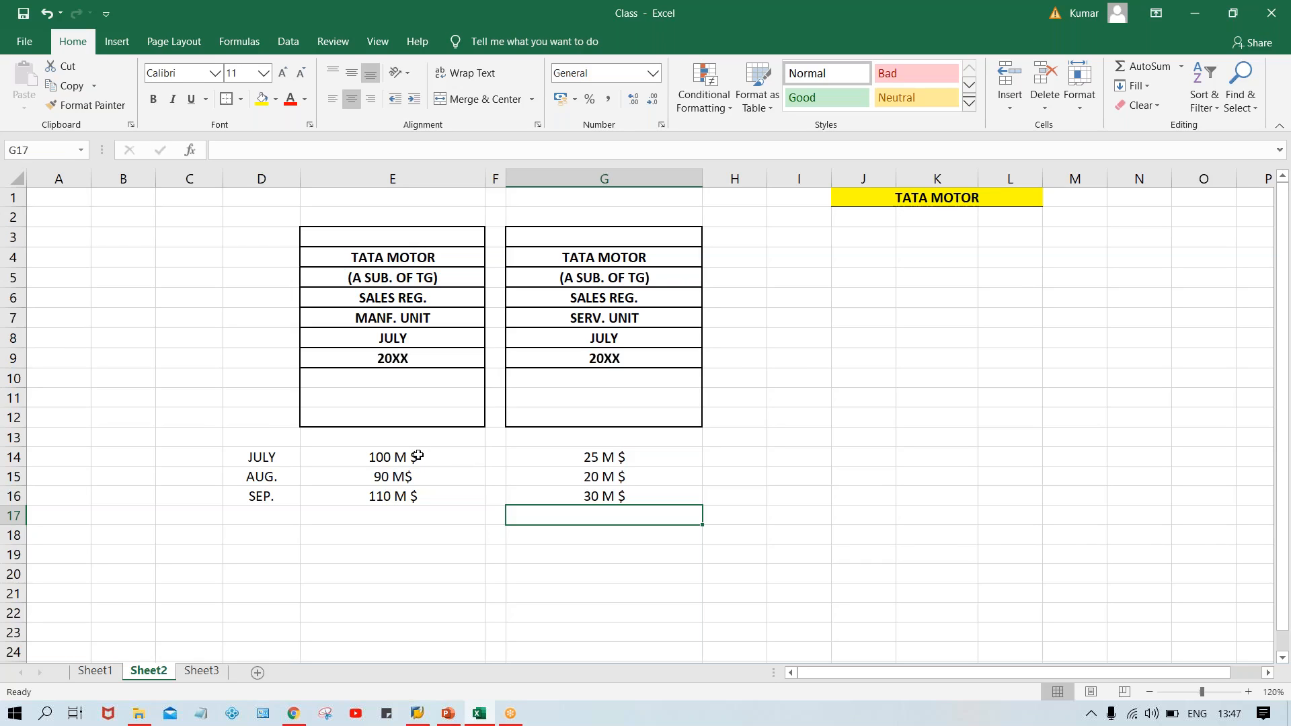
Step: Review the manufacturing and service unit boxes against their monthly sales amounts in rows 14 to 16
click(388, 340)
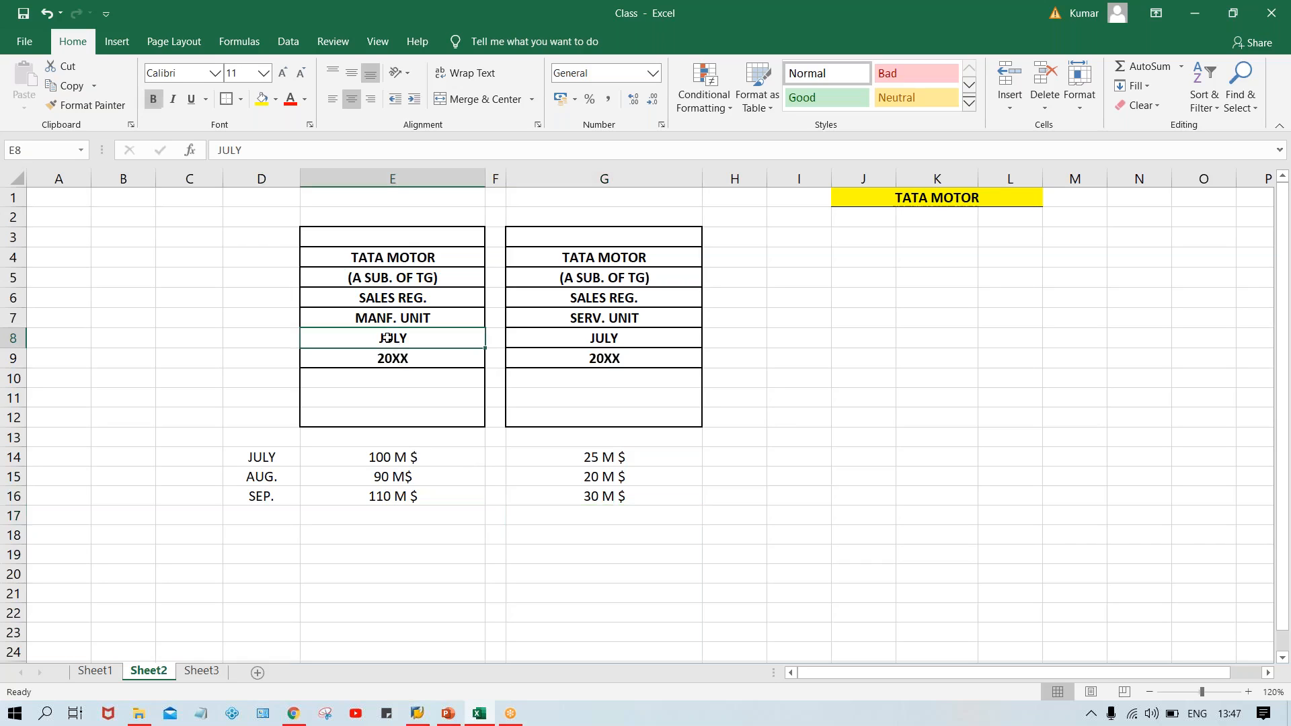
click(626, 346)
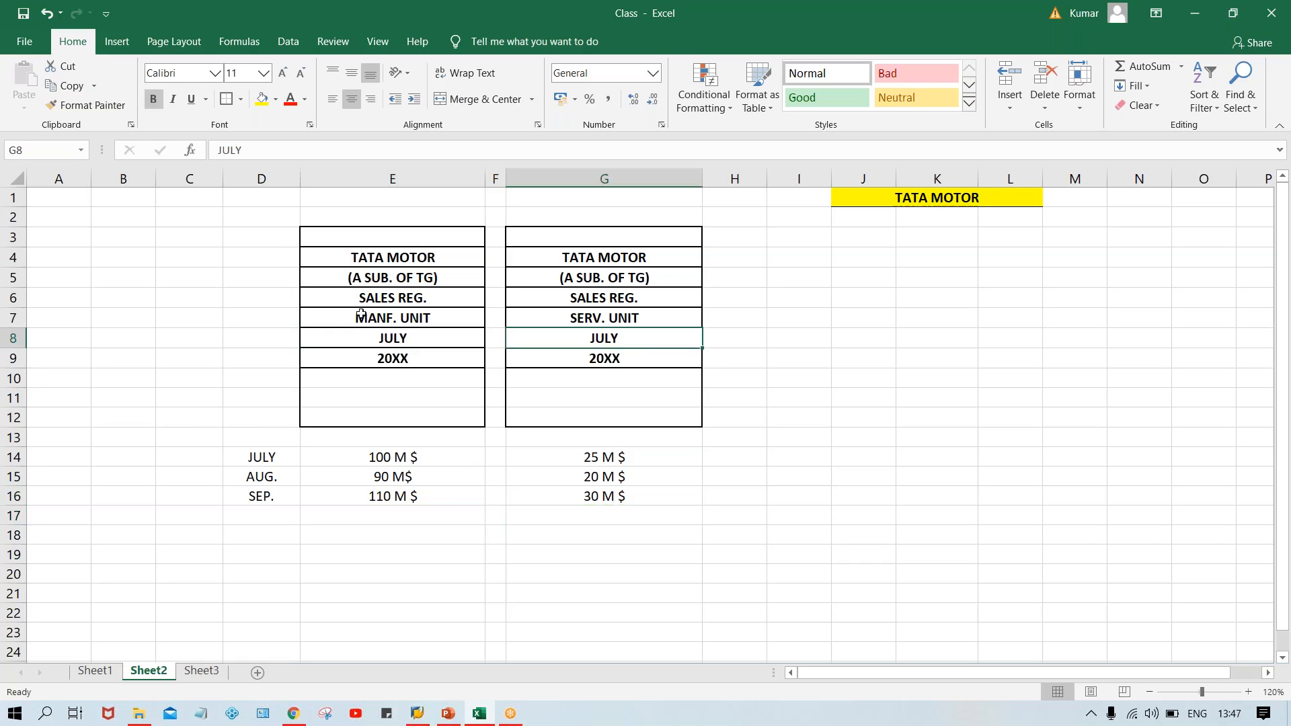
click(392, 458)
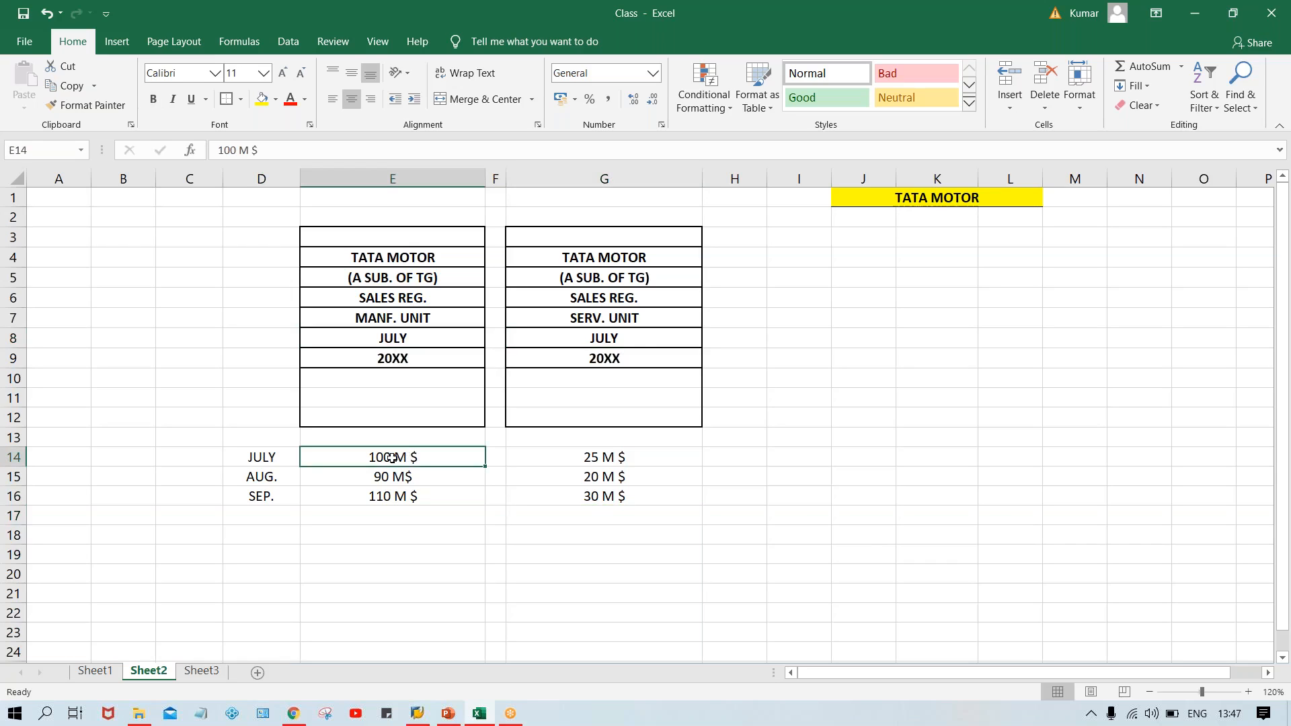
click(633, 460)
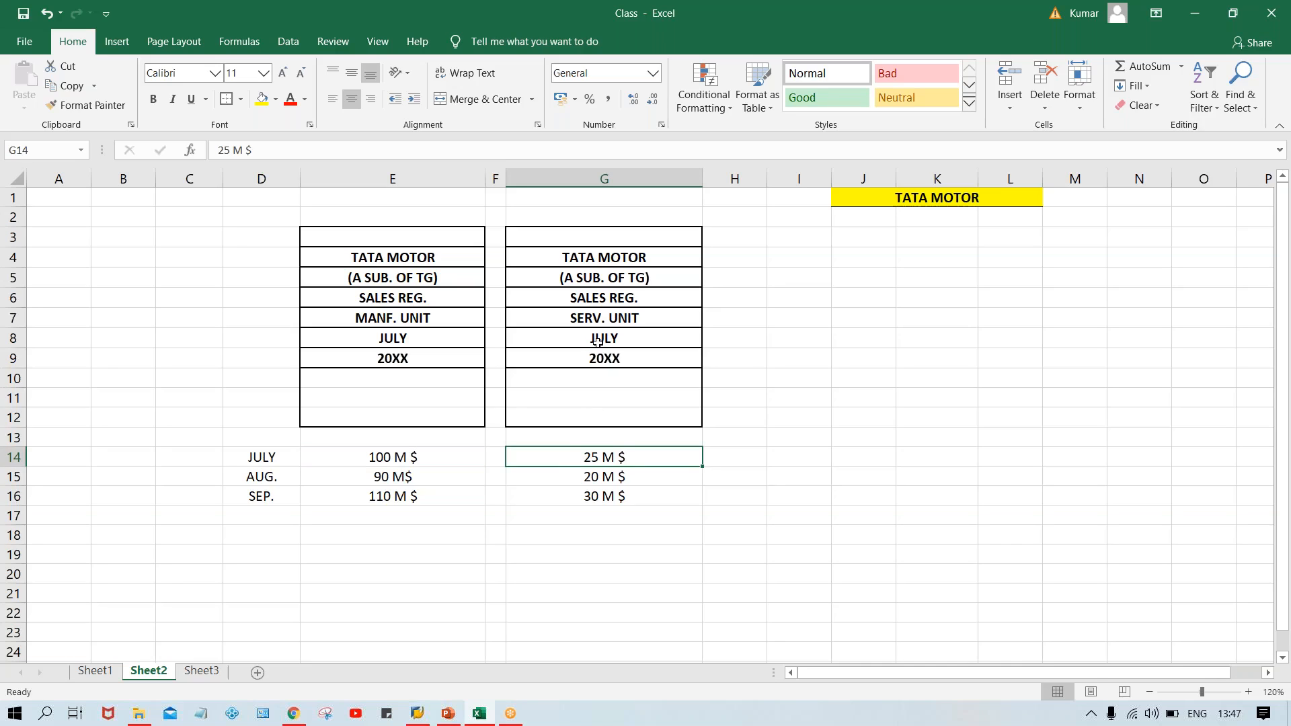
click(380, 477)
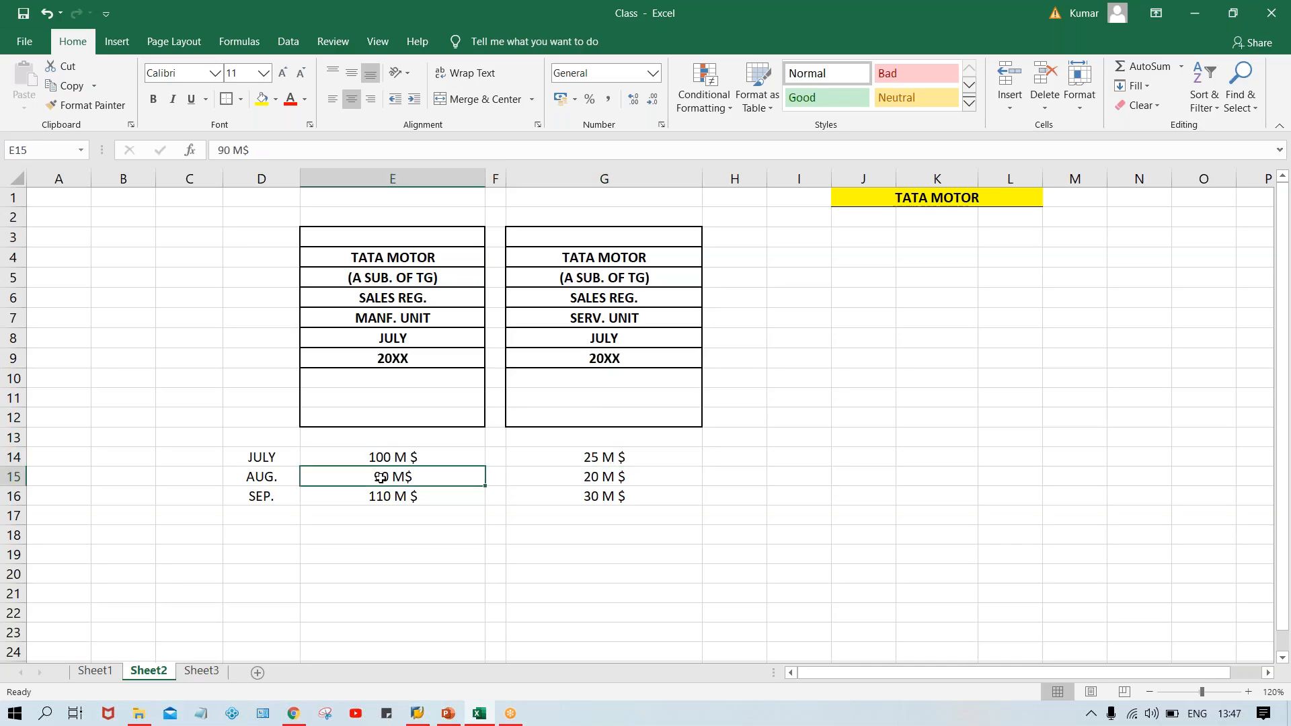
click(385, 497)
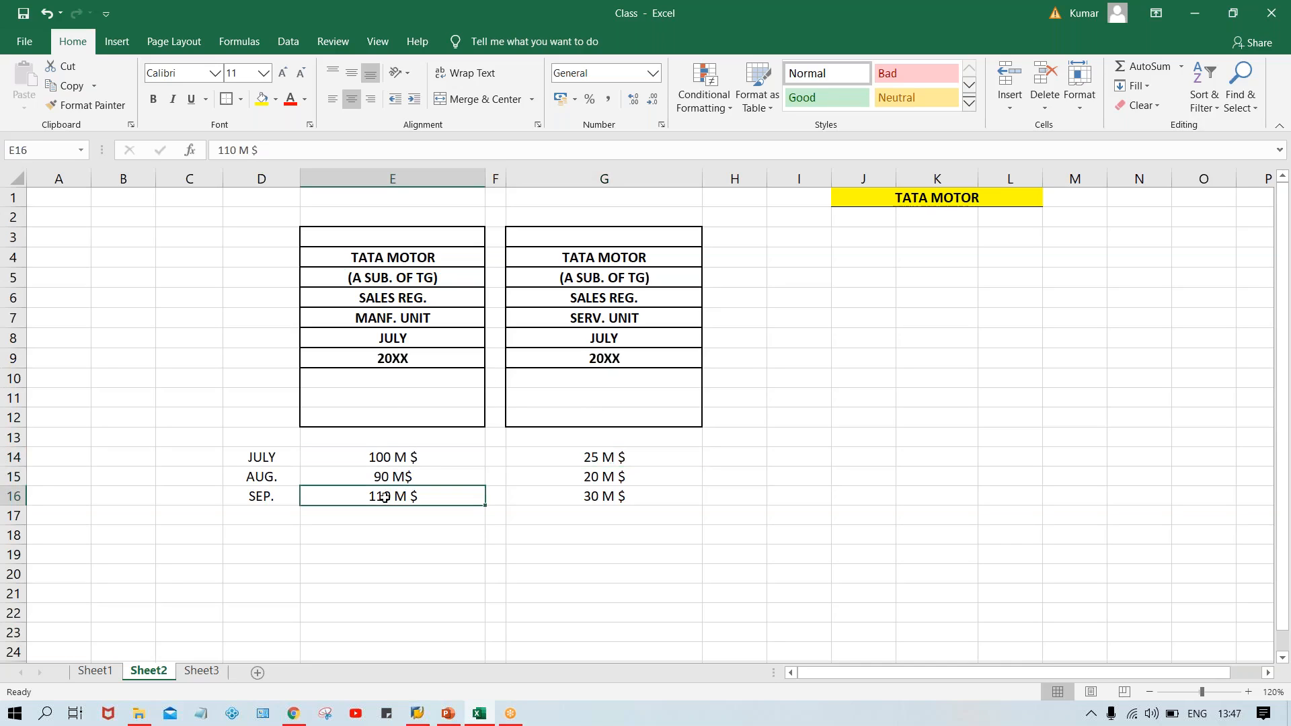
click(607, 478)
click(606, 496)
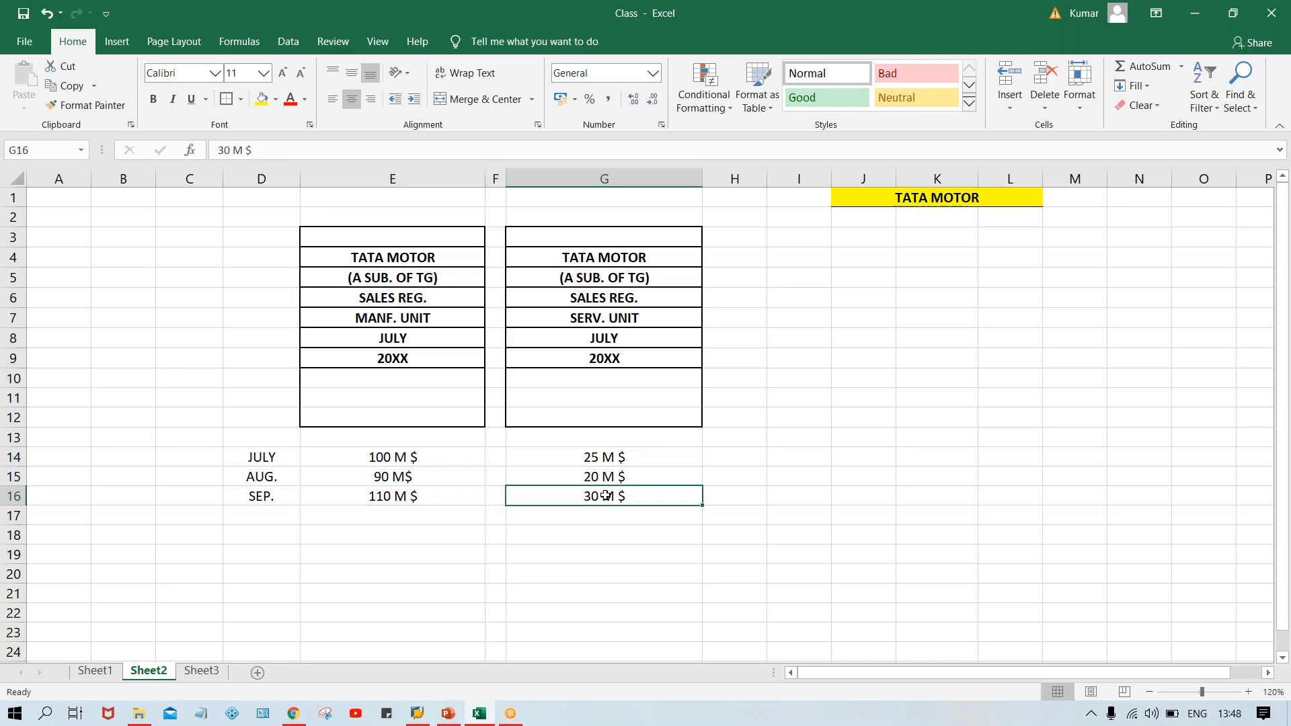
click(446, 452)
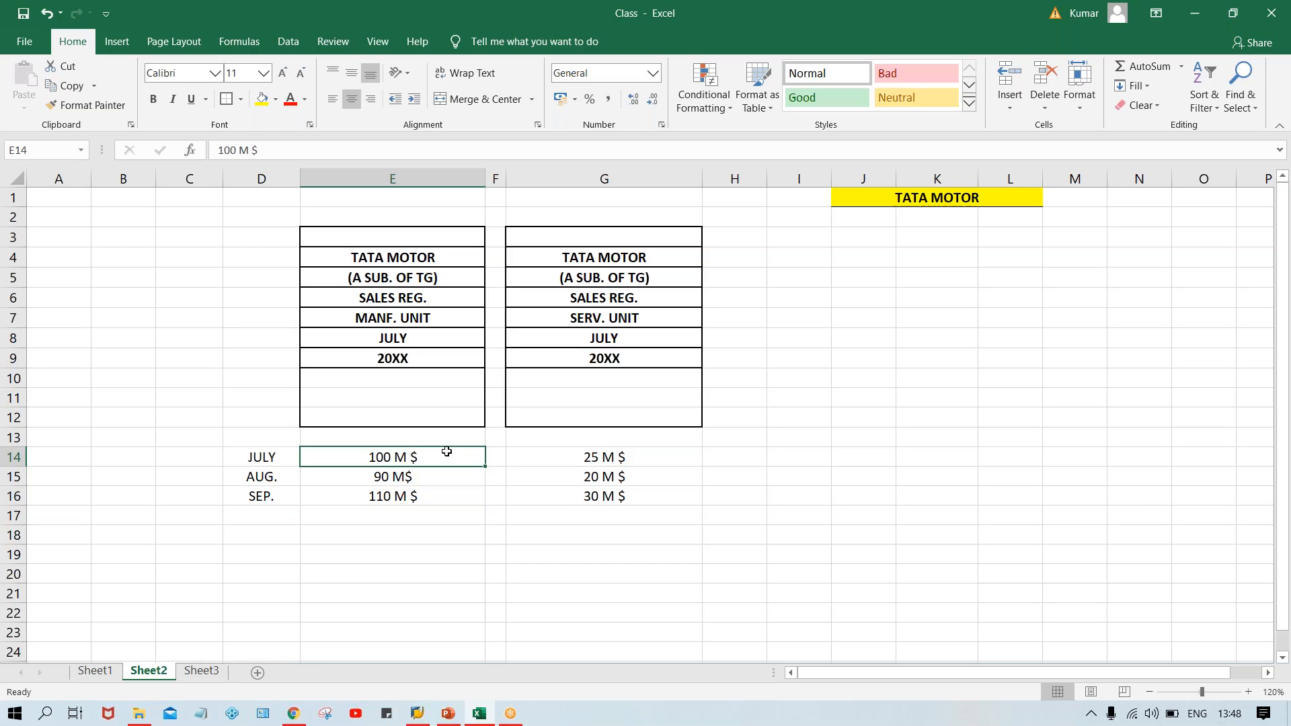
drag(402, 242, 427, 423)
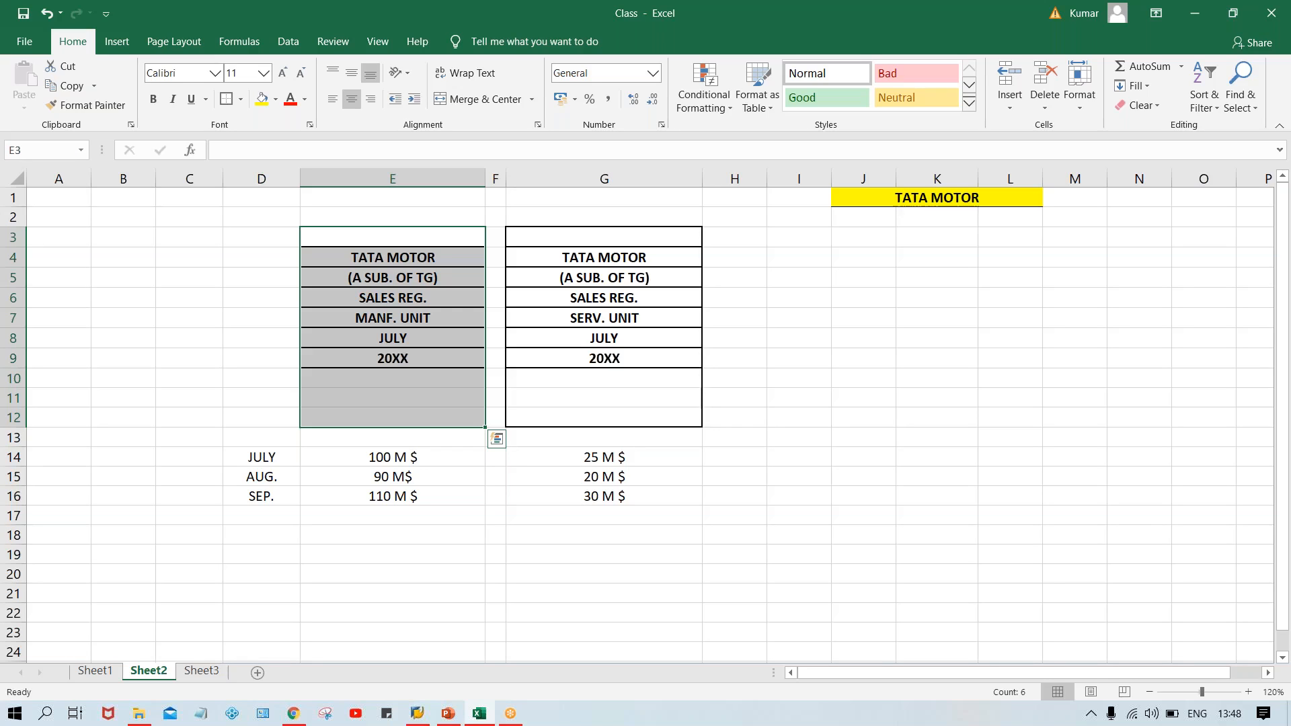
click(390, 457)
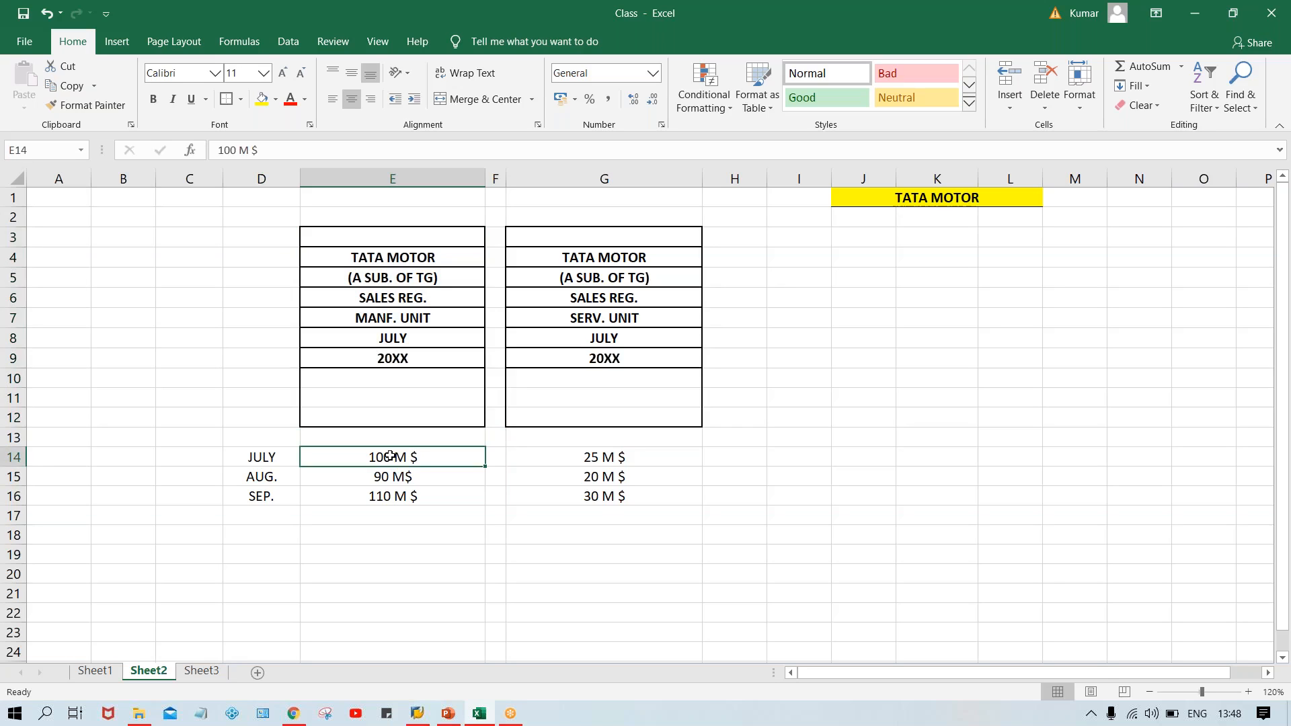
click(399, 320)
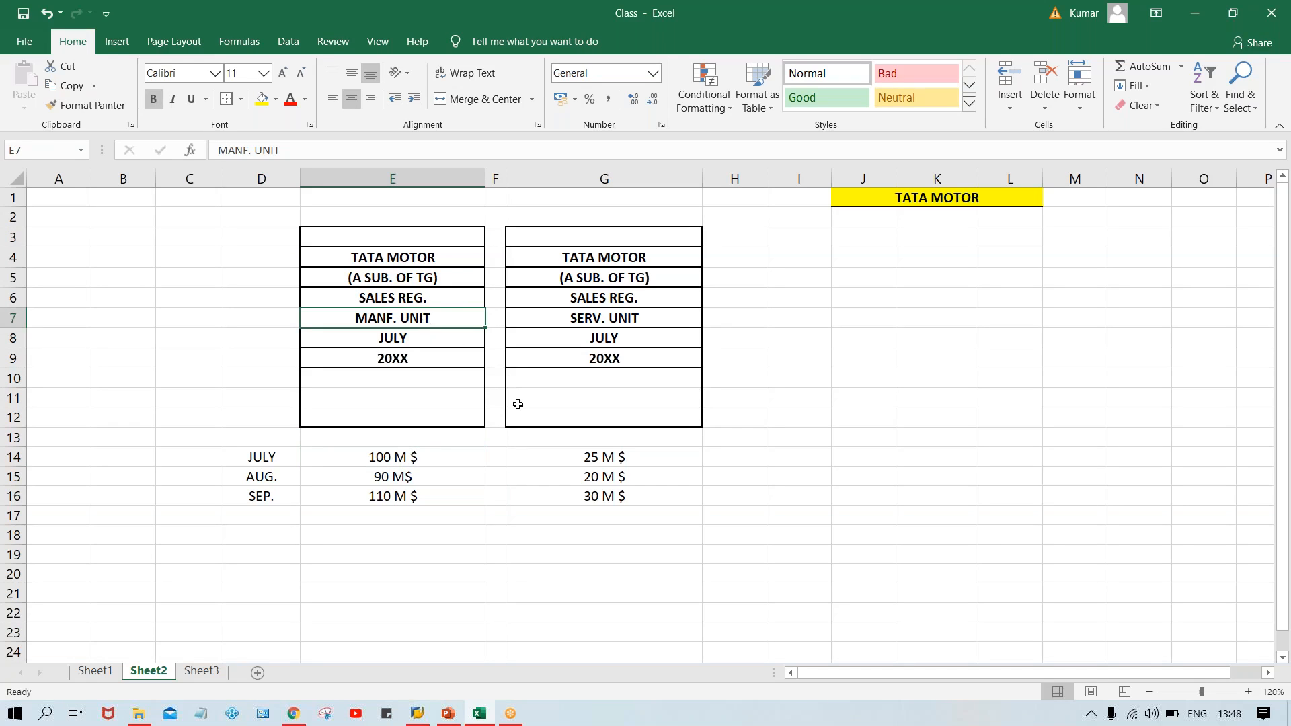
click(652, 319)
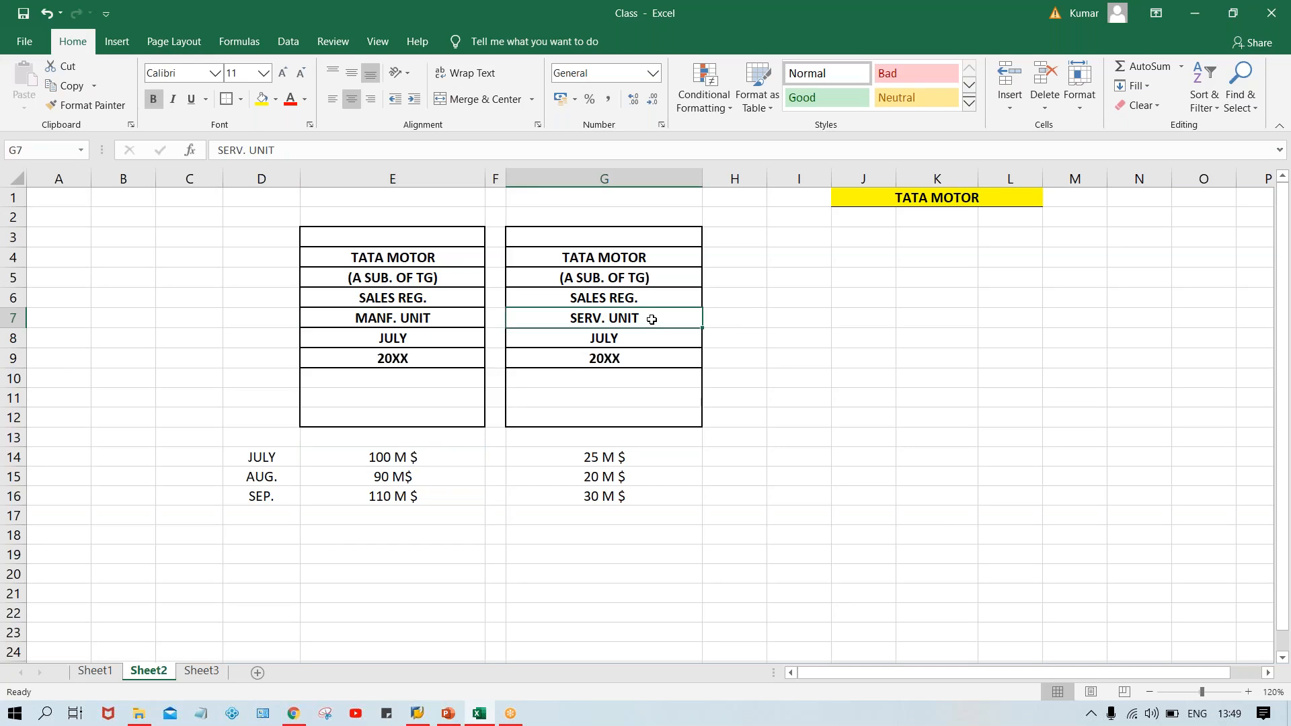
click(629, 458)
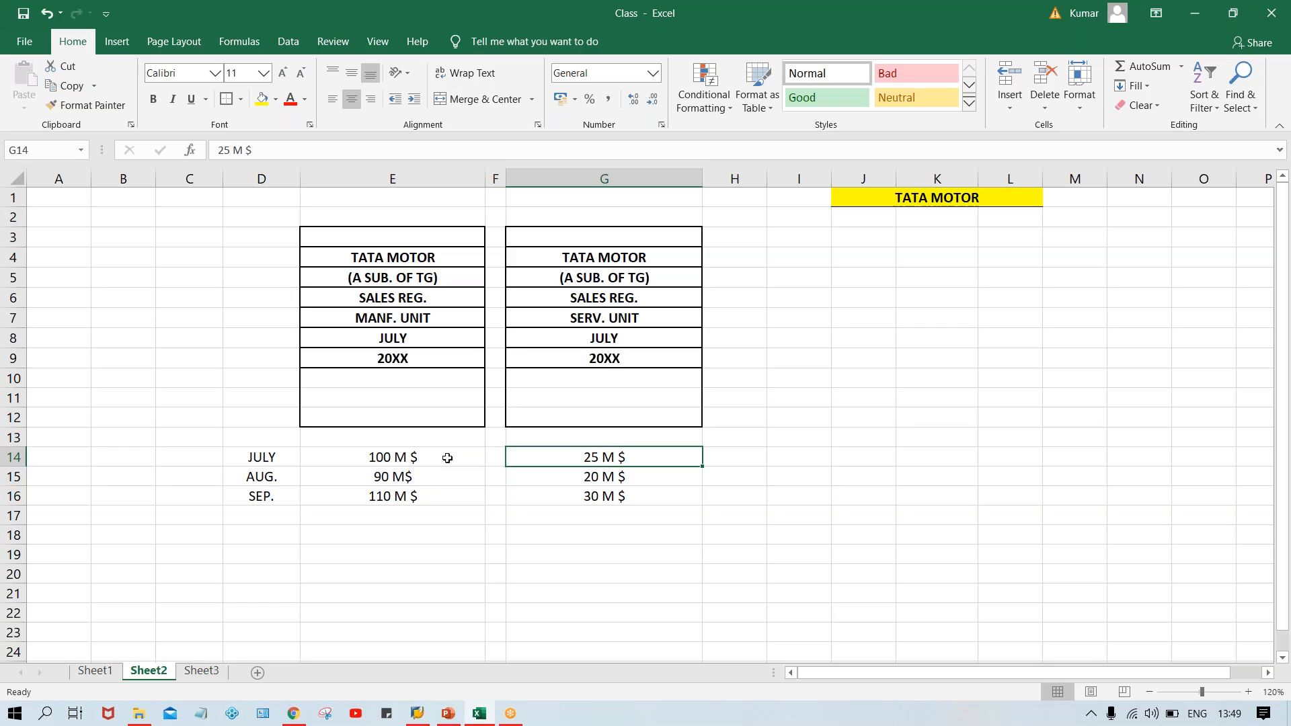
click(420, 454)
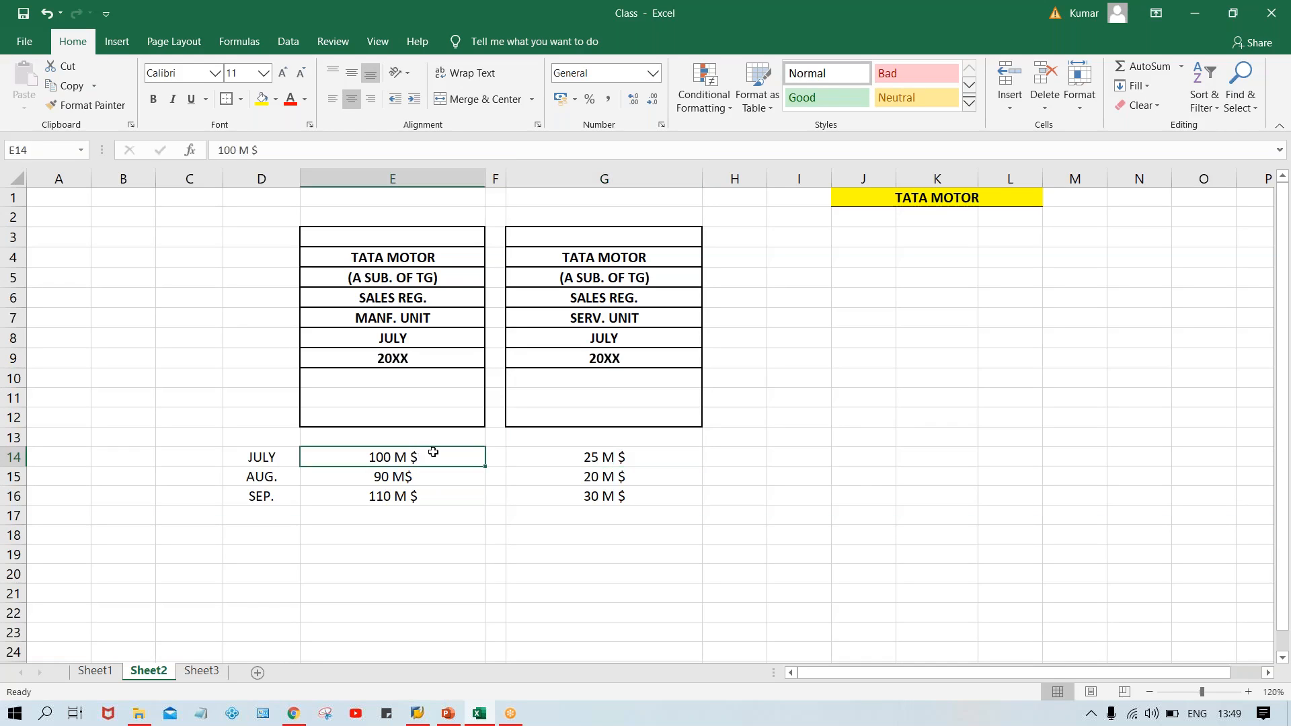
click(496, 458)
text(+)
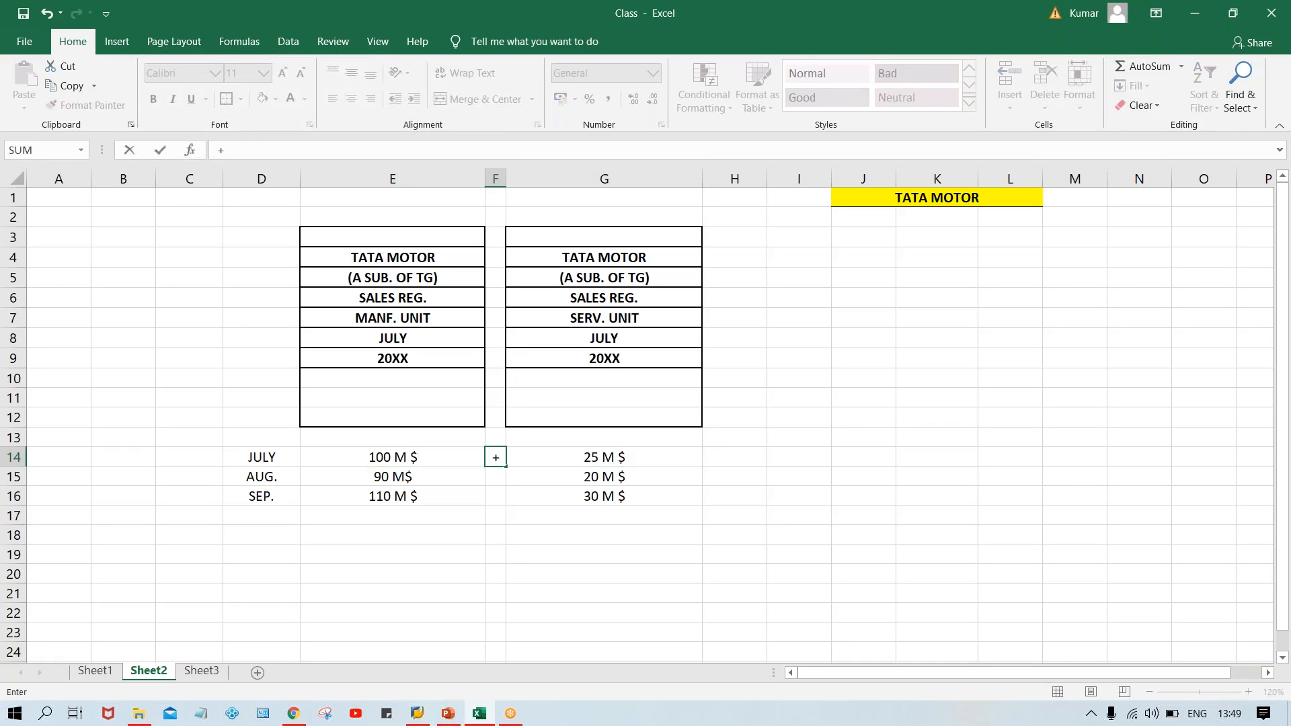
click(507, 559)
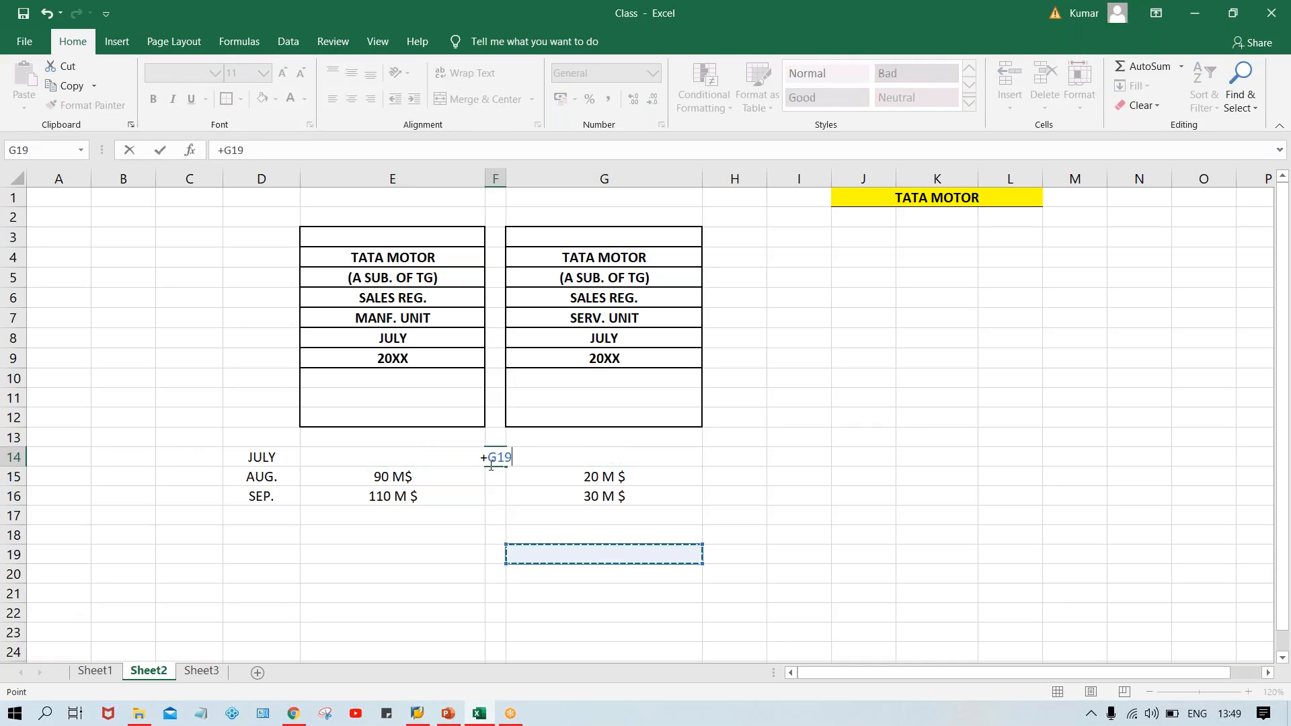
key(Escape)
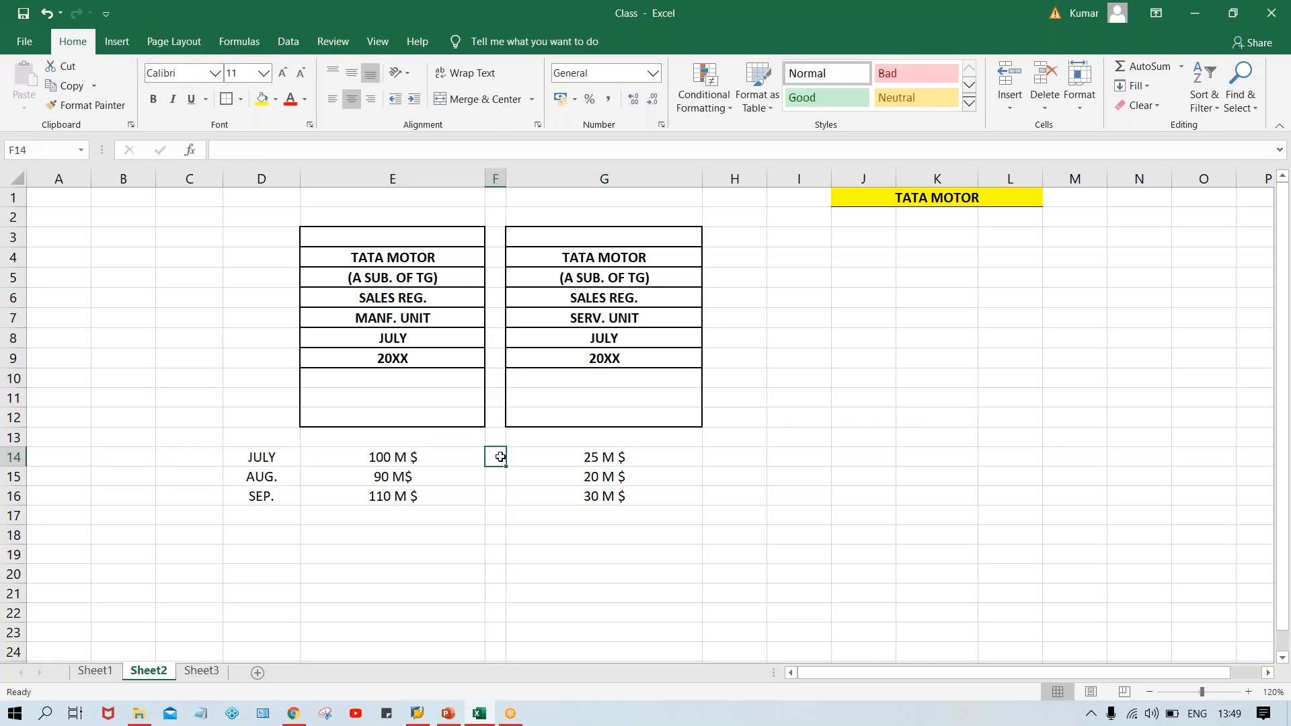
Step: Enter a plus sign in cell F14 between the two July amounts and make it bold
text(+)
key(Return)
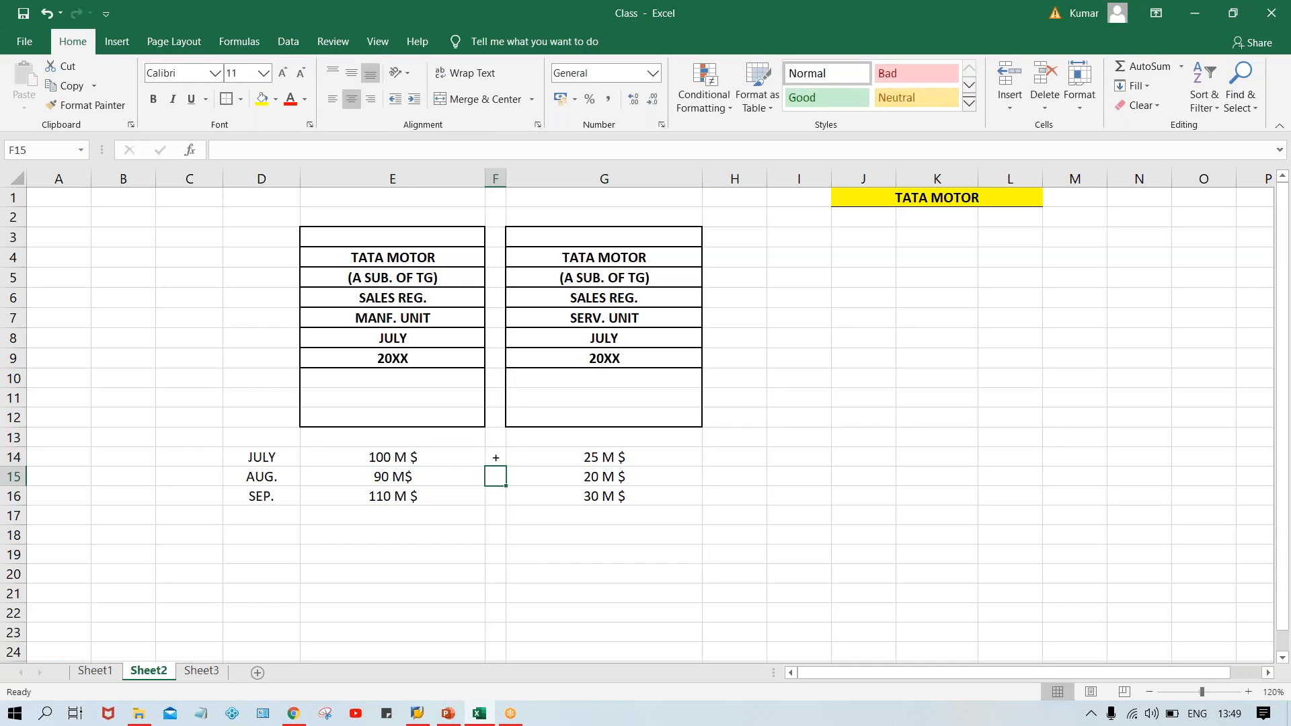
click(495, 457)
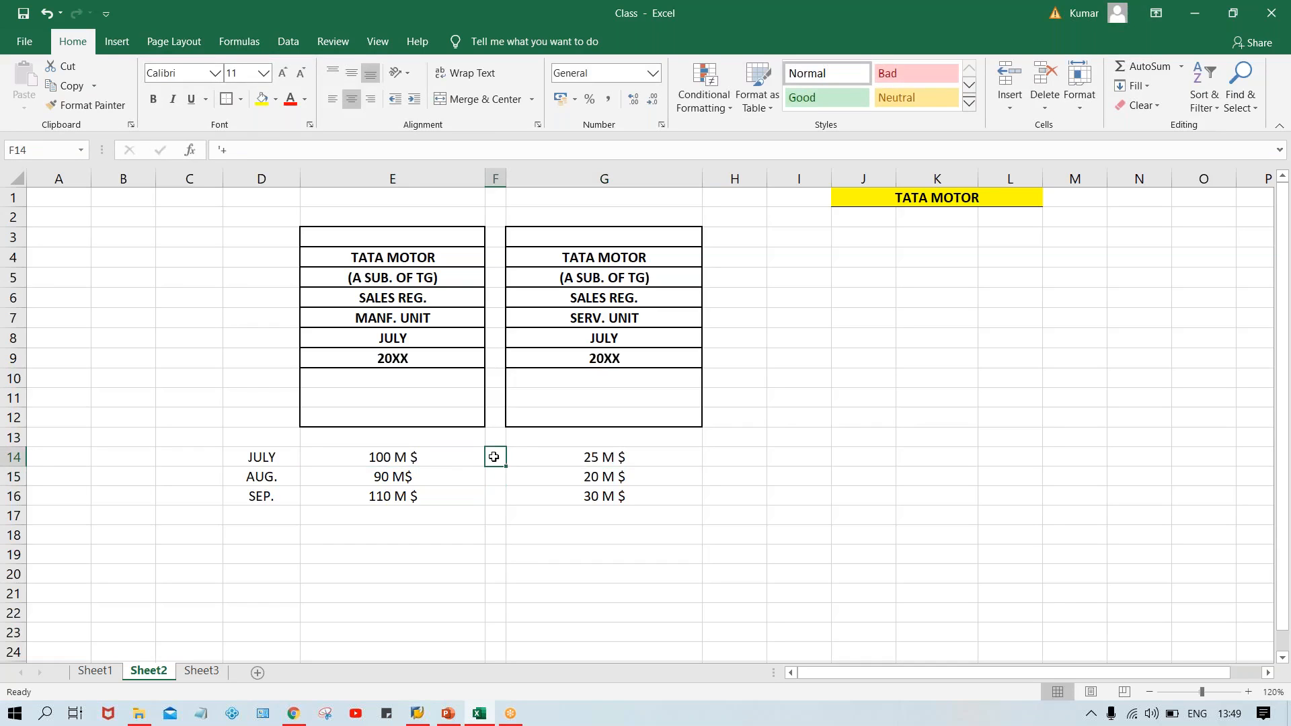
key(ctrl+b)
click(574, 462)
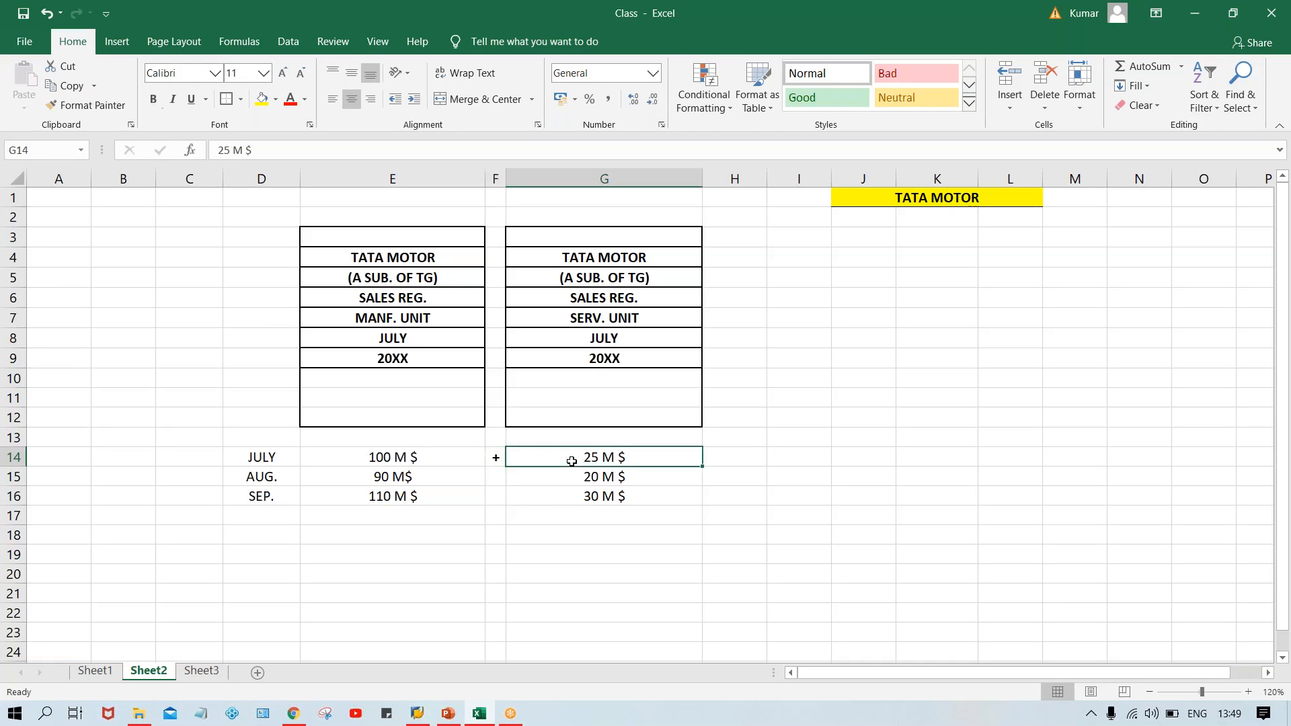
Step: Compare the manufacturing and service units' July and August sales amounts in rows 14 and 15
click(459, 451)
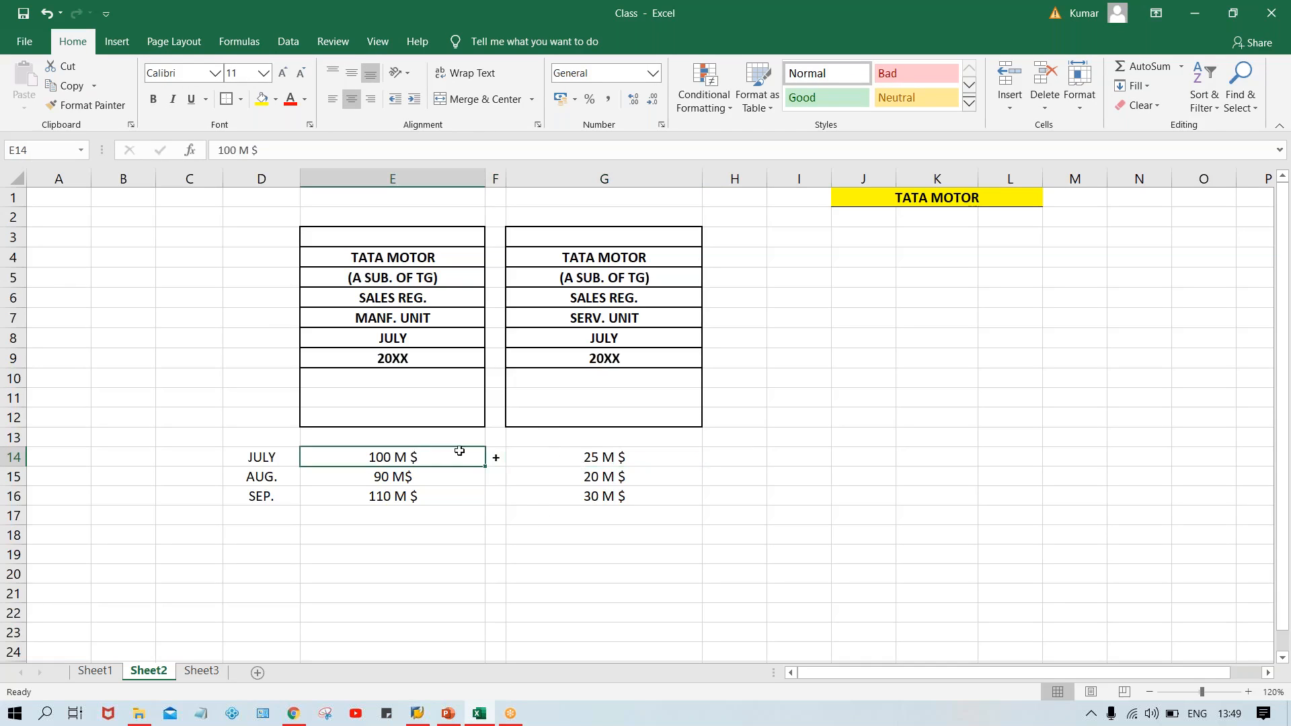
click(591, 452)
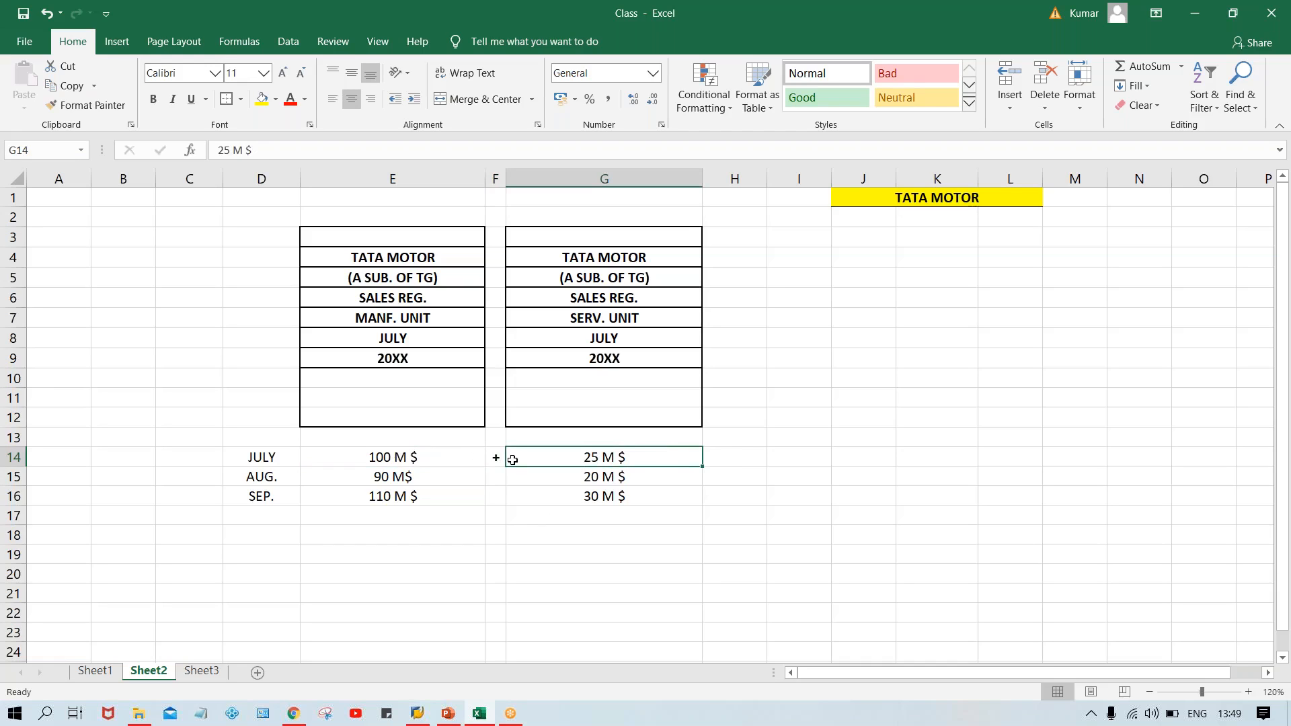
click(395, 478)
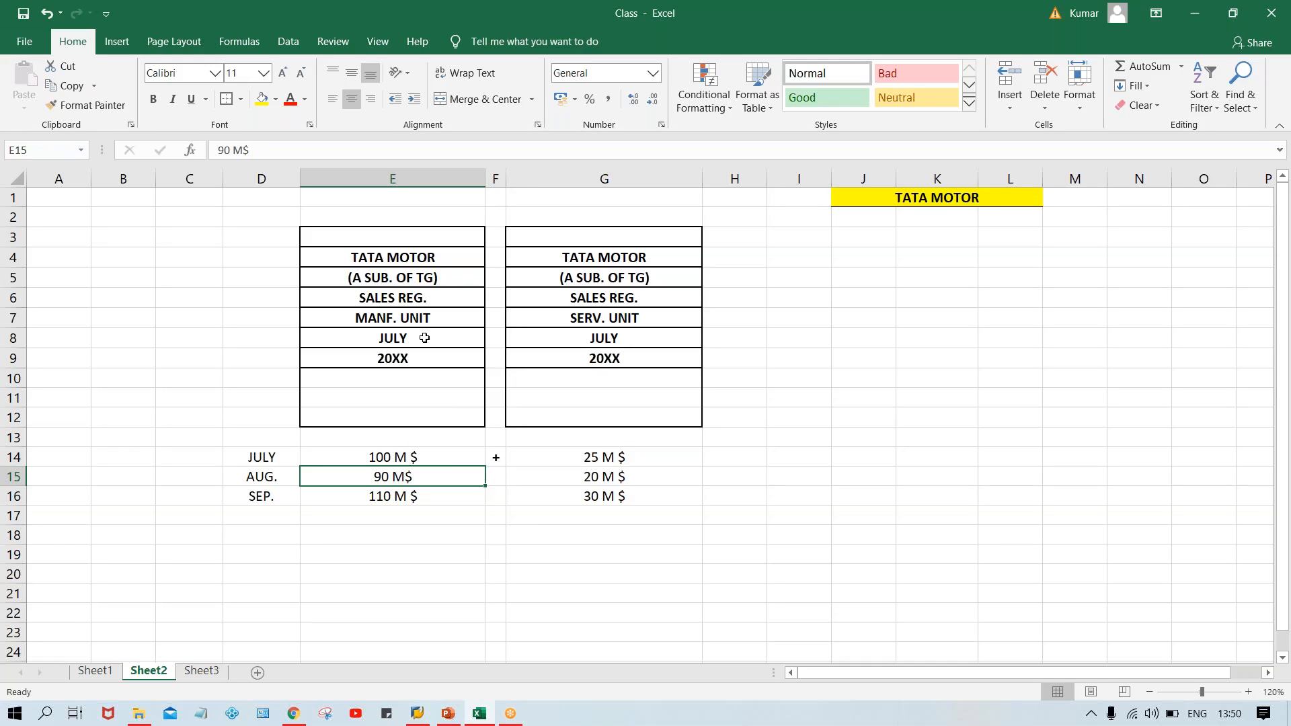
click(598, 324)
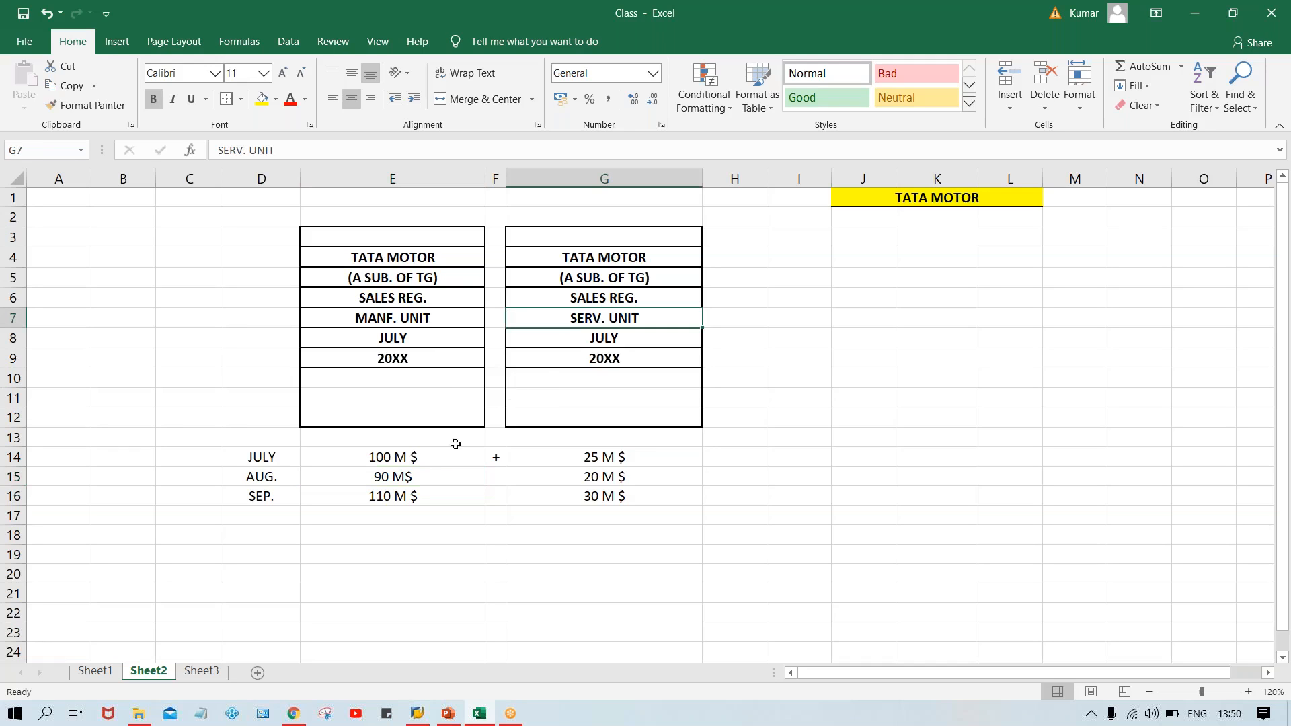
click(405, 482)
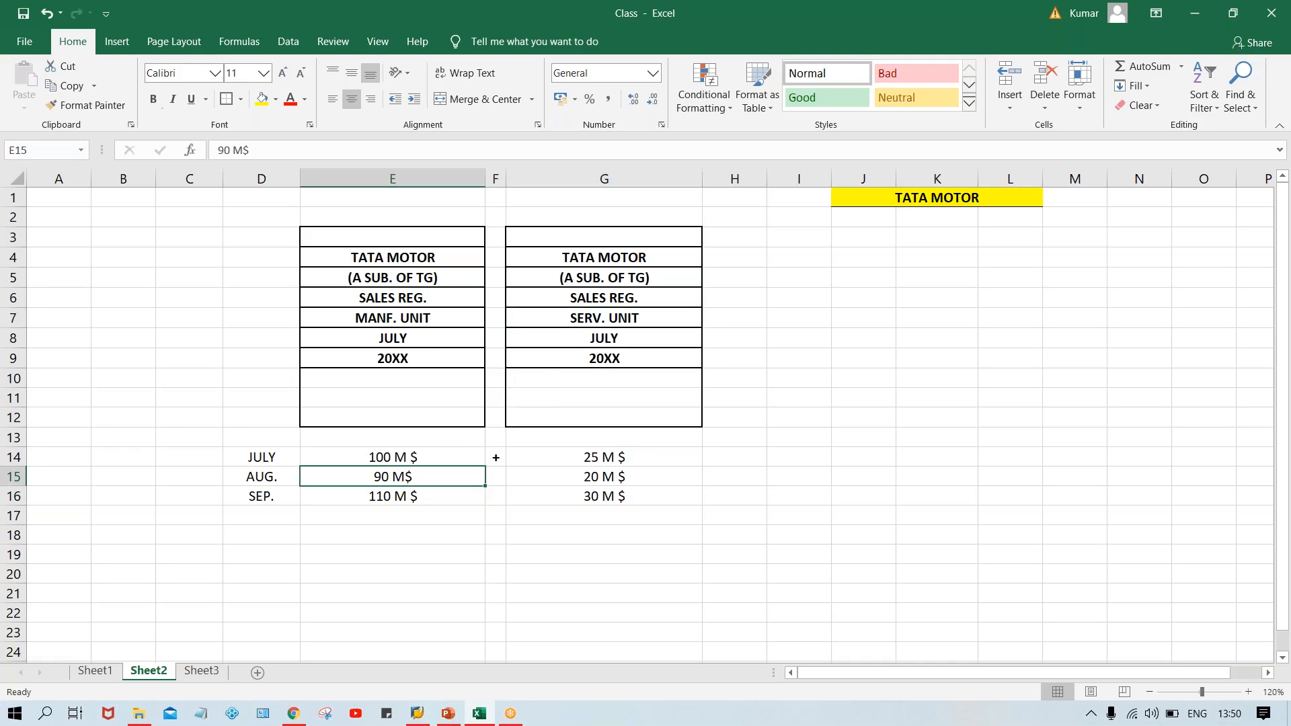
click(610, 481)
click(397, 478)
click(545, 478)
Step: Put bold plus signs in cells F15 and F16 between the two units' August and September amounts
click(491, 477)
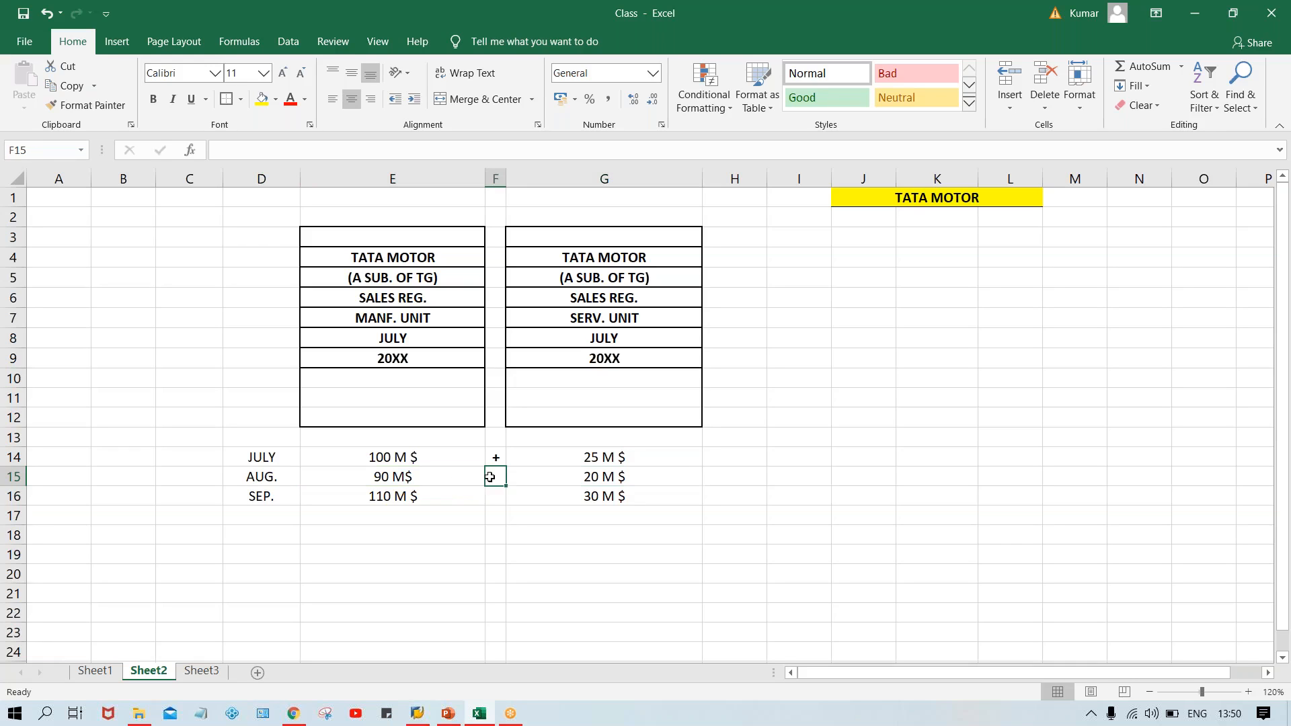
text(+)
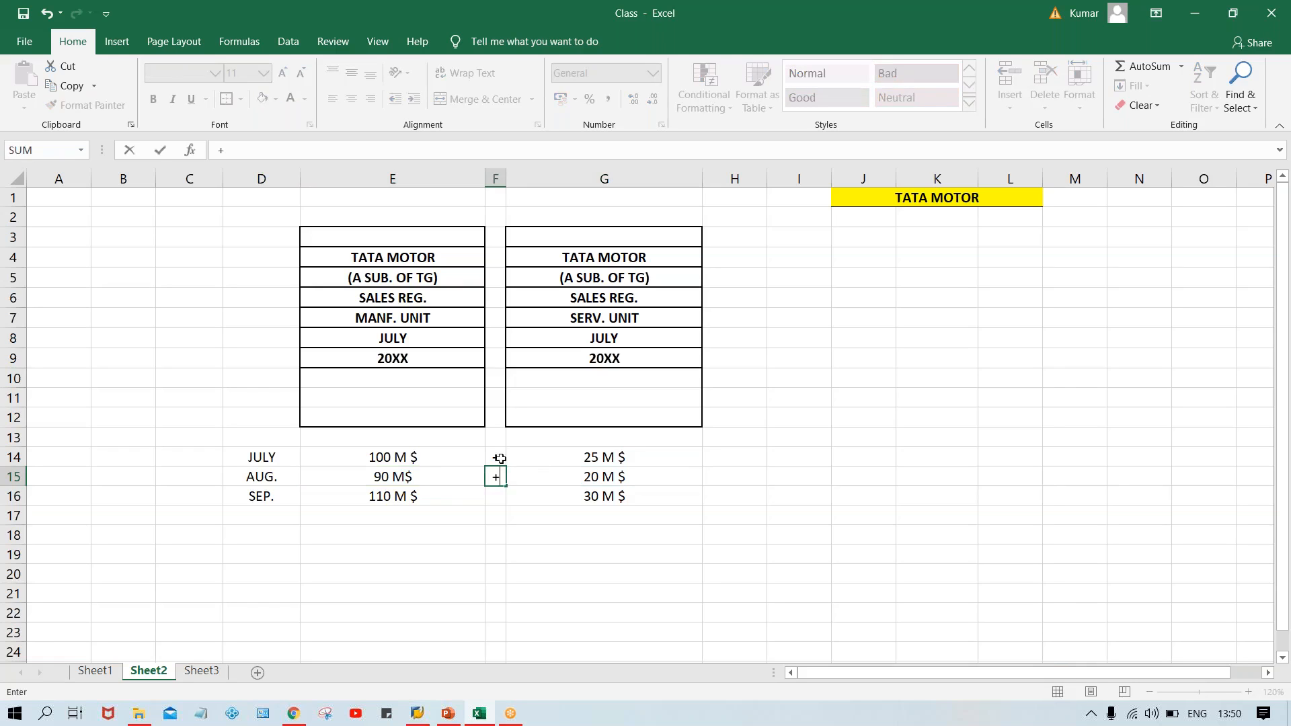
key(Escape)
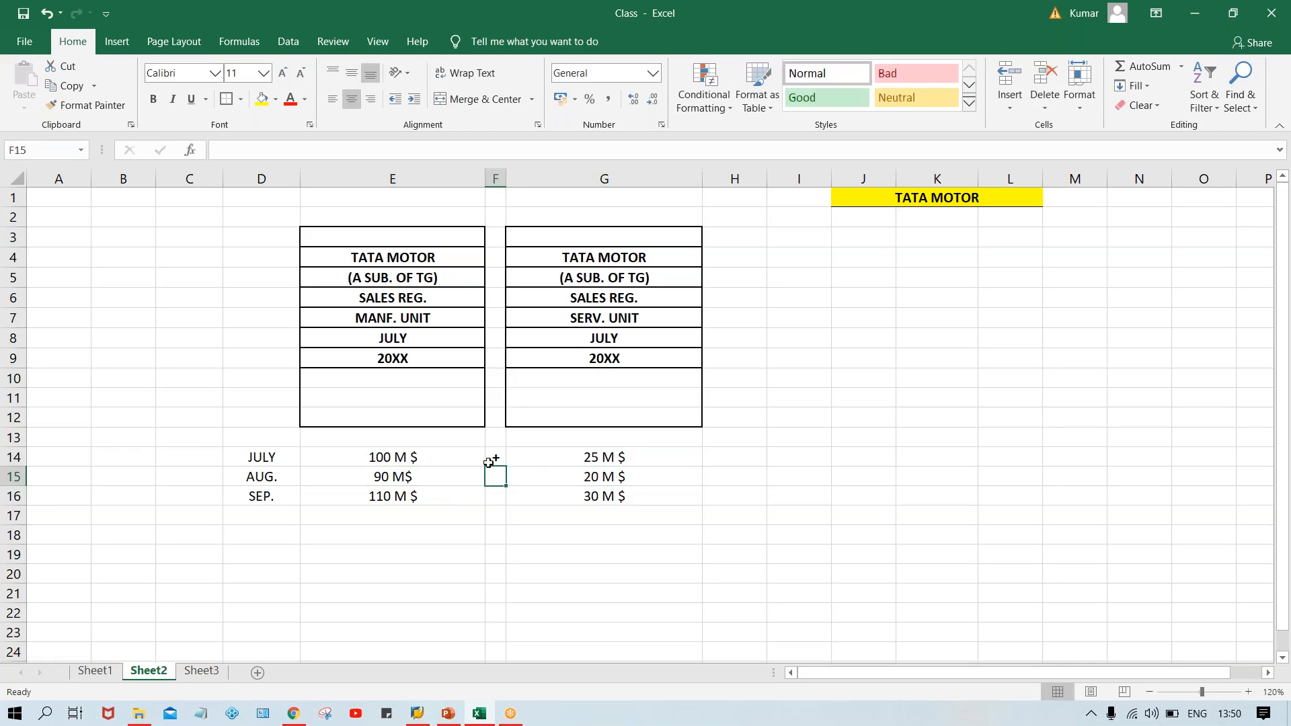
text(+)
click(496, 498)
key(ctrl+d)
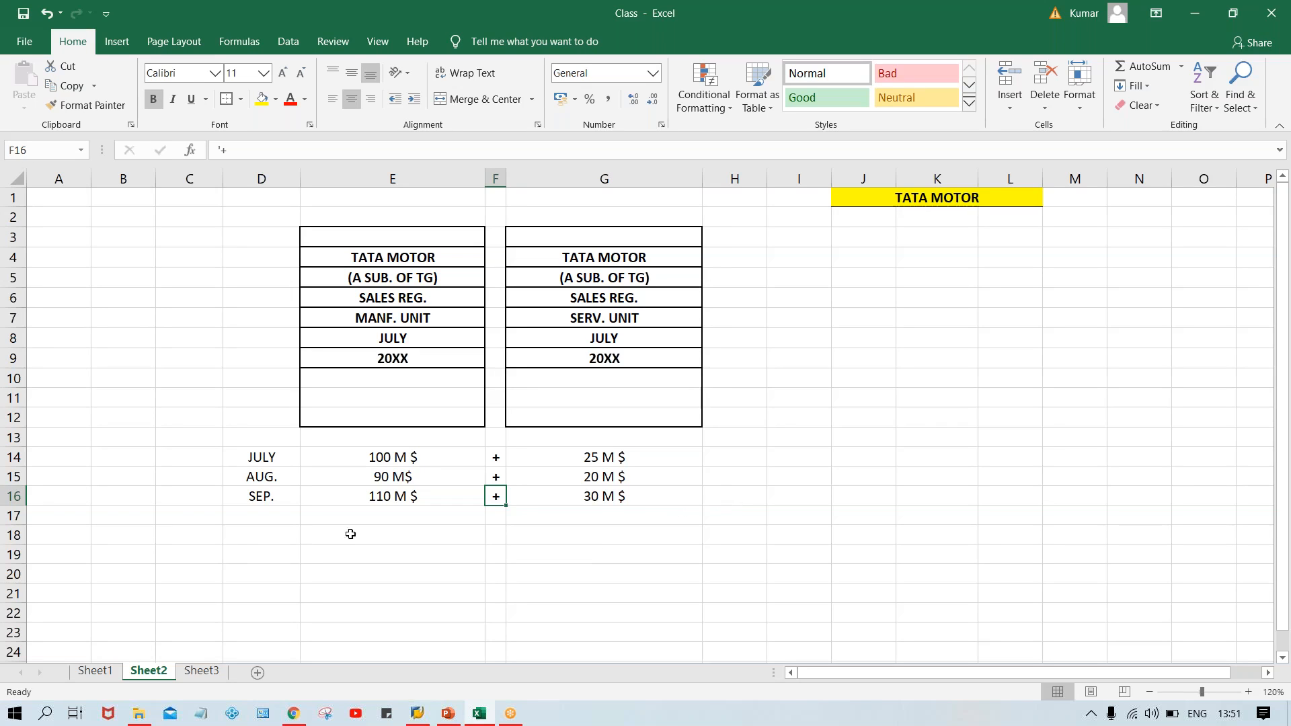
Step: Merge and center cells E2 to G2 above the two register boxes and fill them yellow
click(372, 463)
click(569, 458)
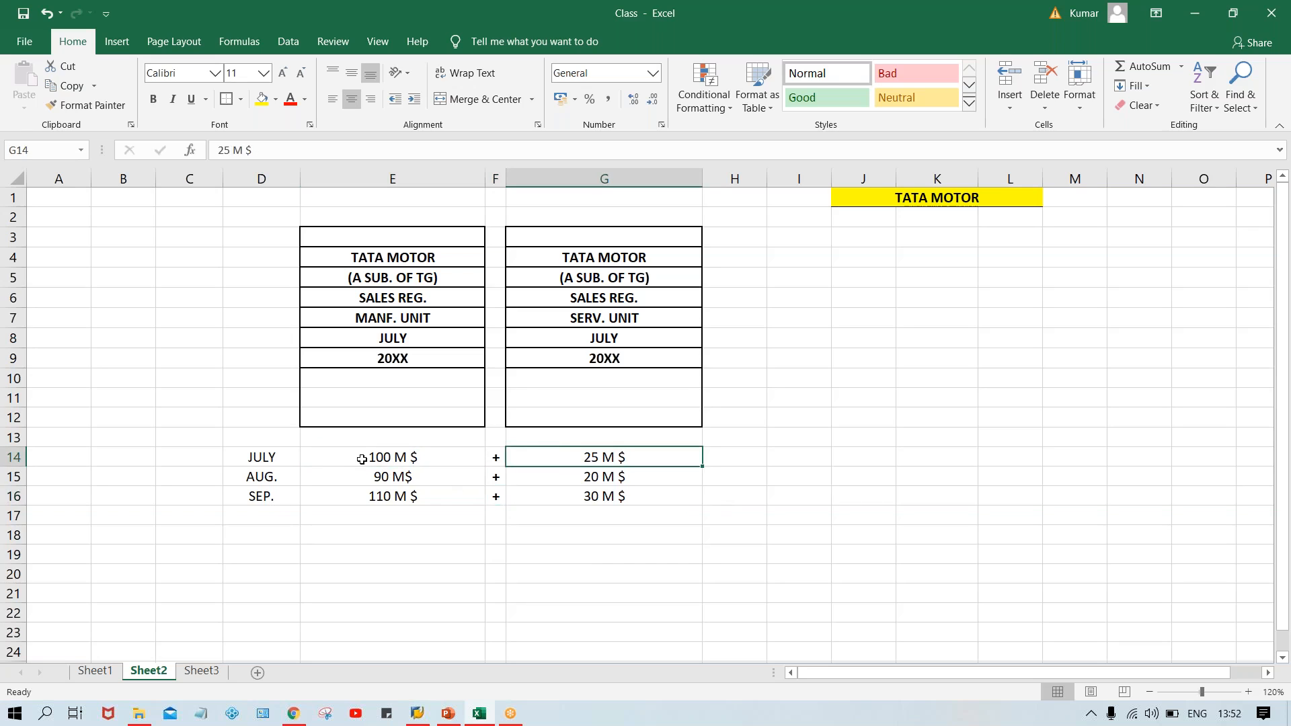
drag(469, 216, 550, 220)
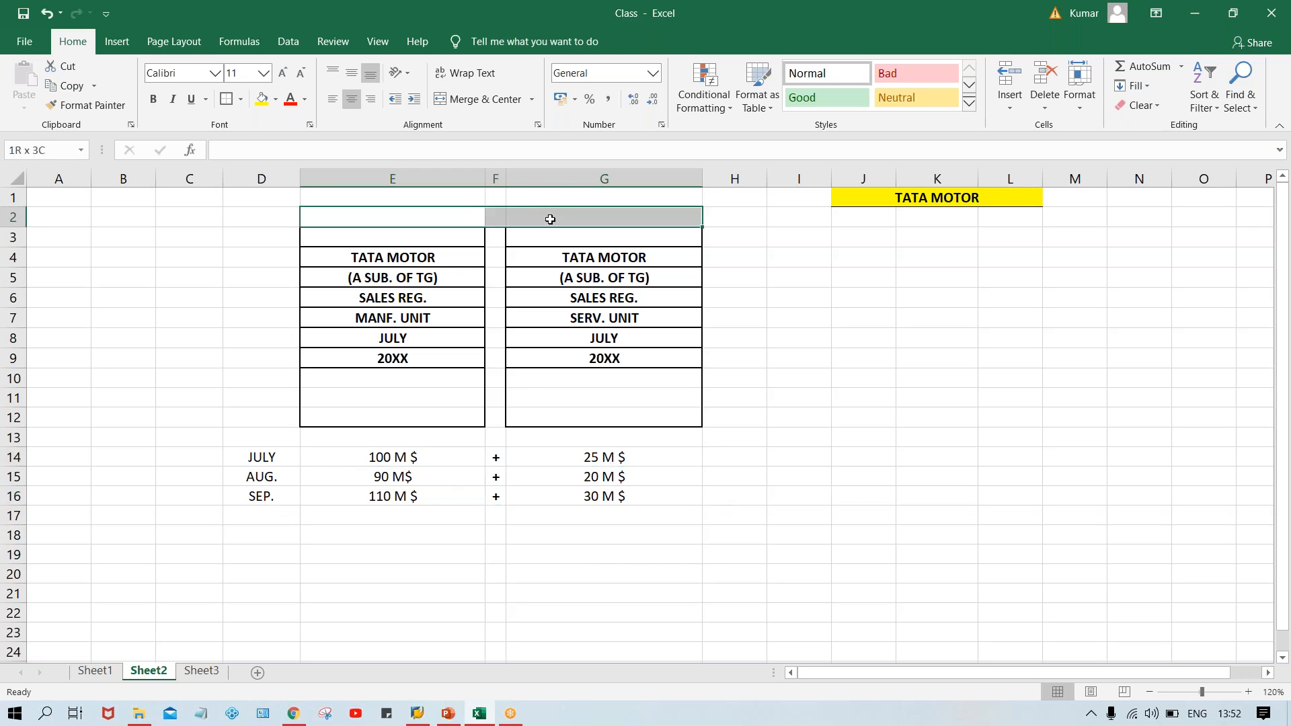
click(479, 99)
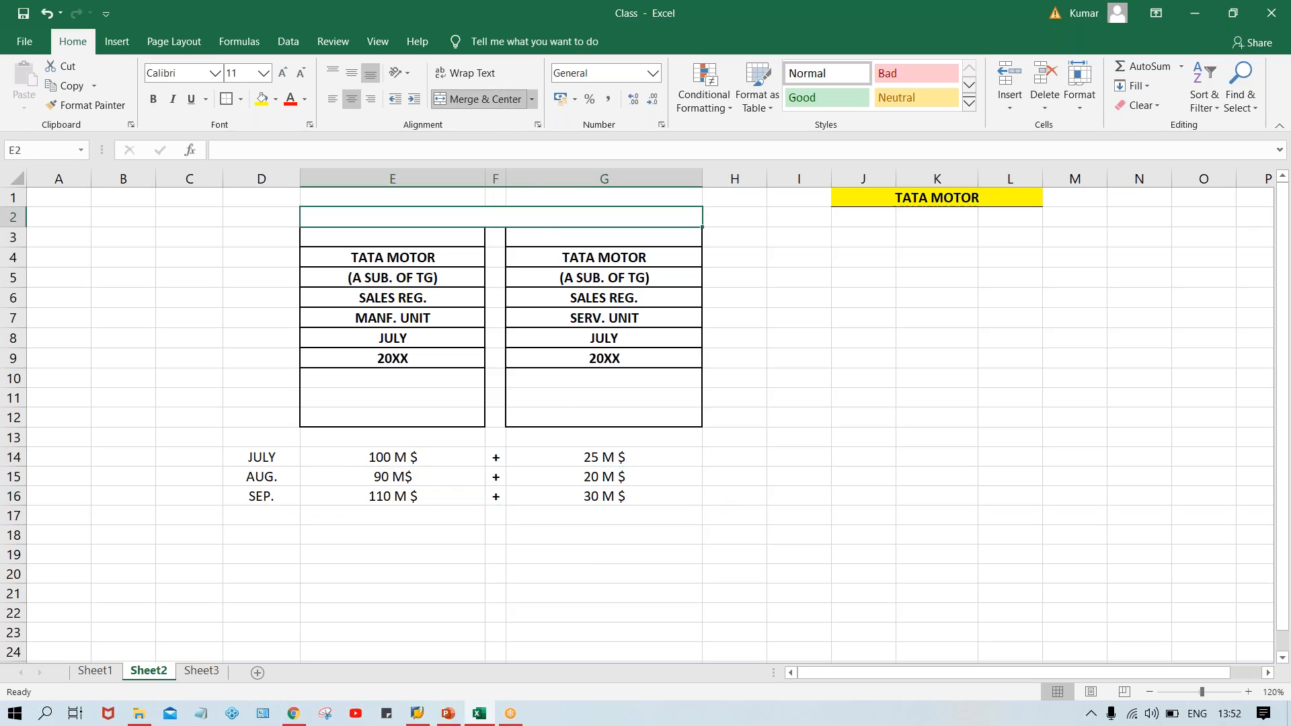
click(268, 99)
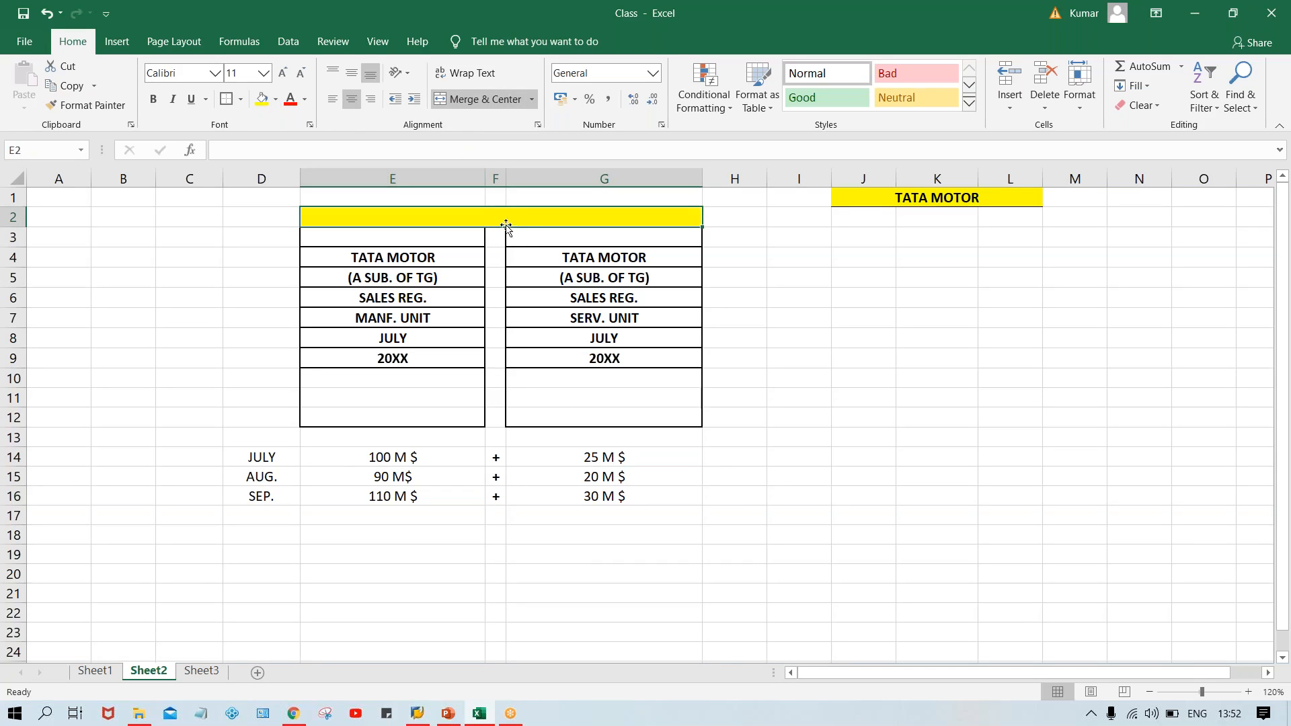
Step: Enter TATA MOTOR as the heading in the merged yellow cell, make it bold and outline it with a border
text(TA)
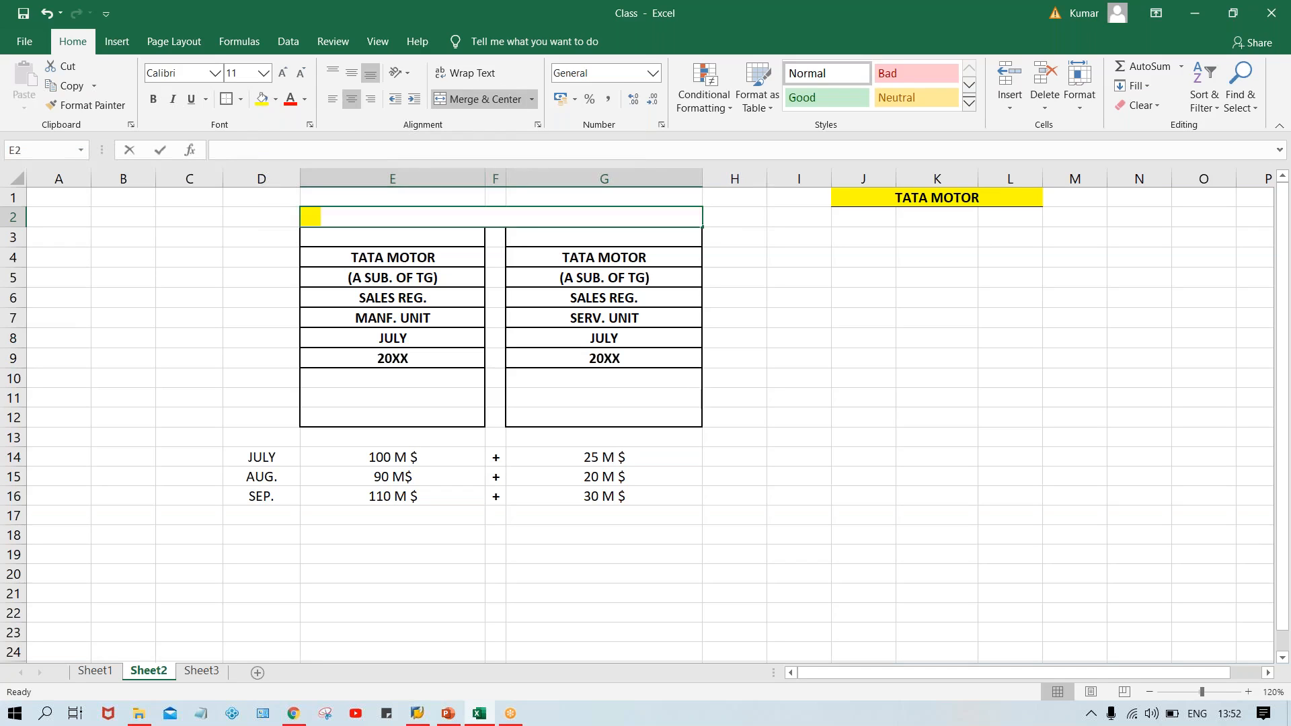
text(T)
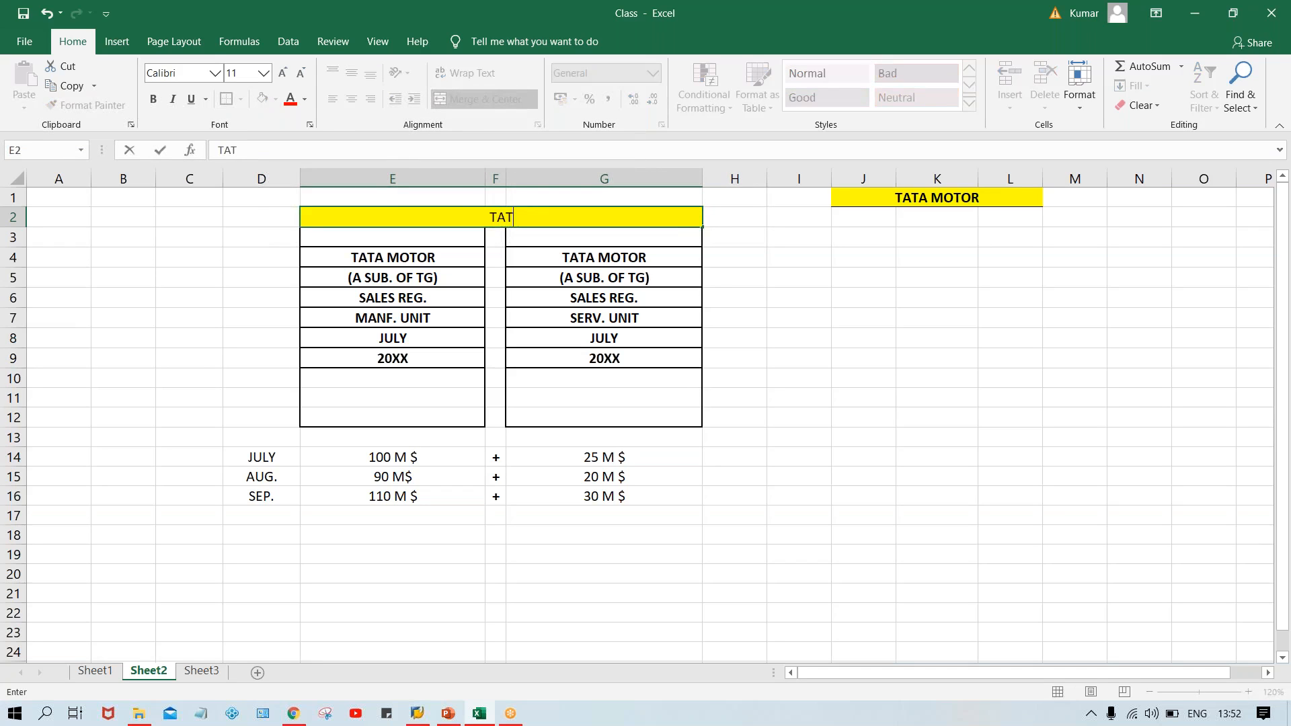
text(A MOTOR)
key(ctrl+Return)
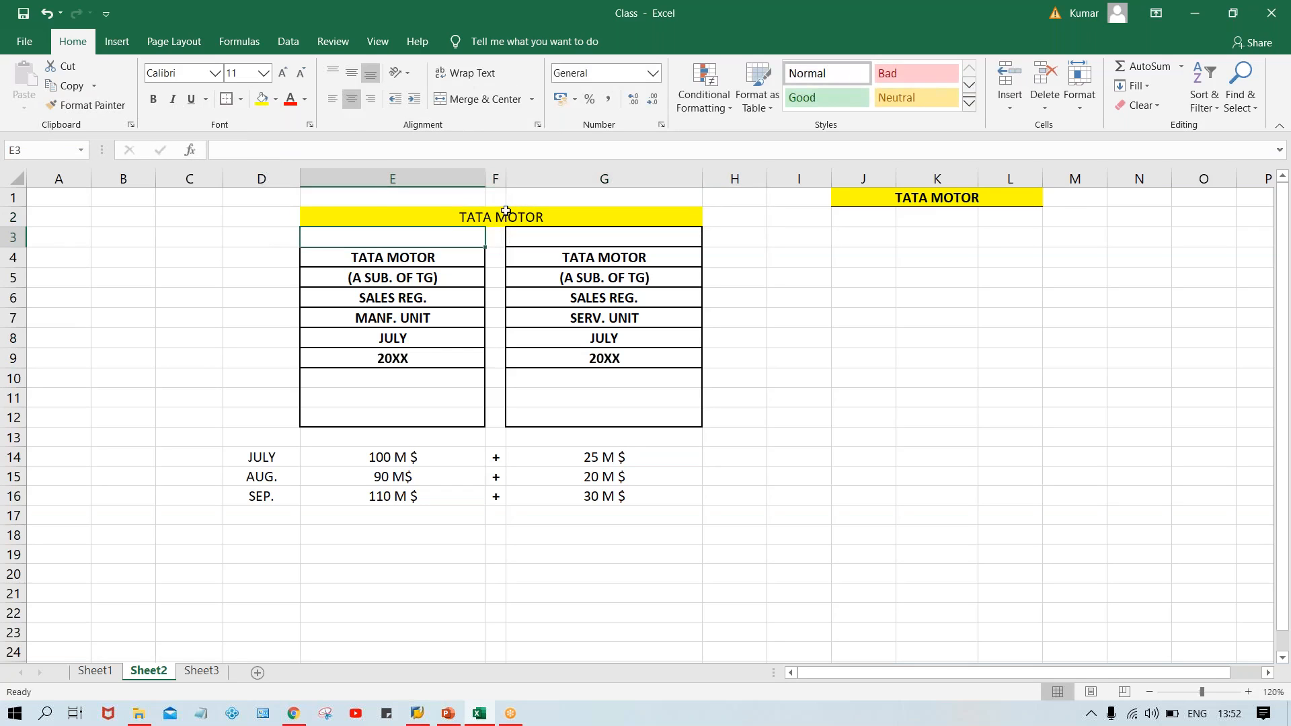
key(ctrl+b)
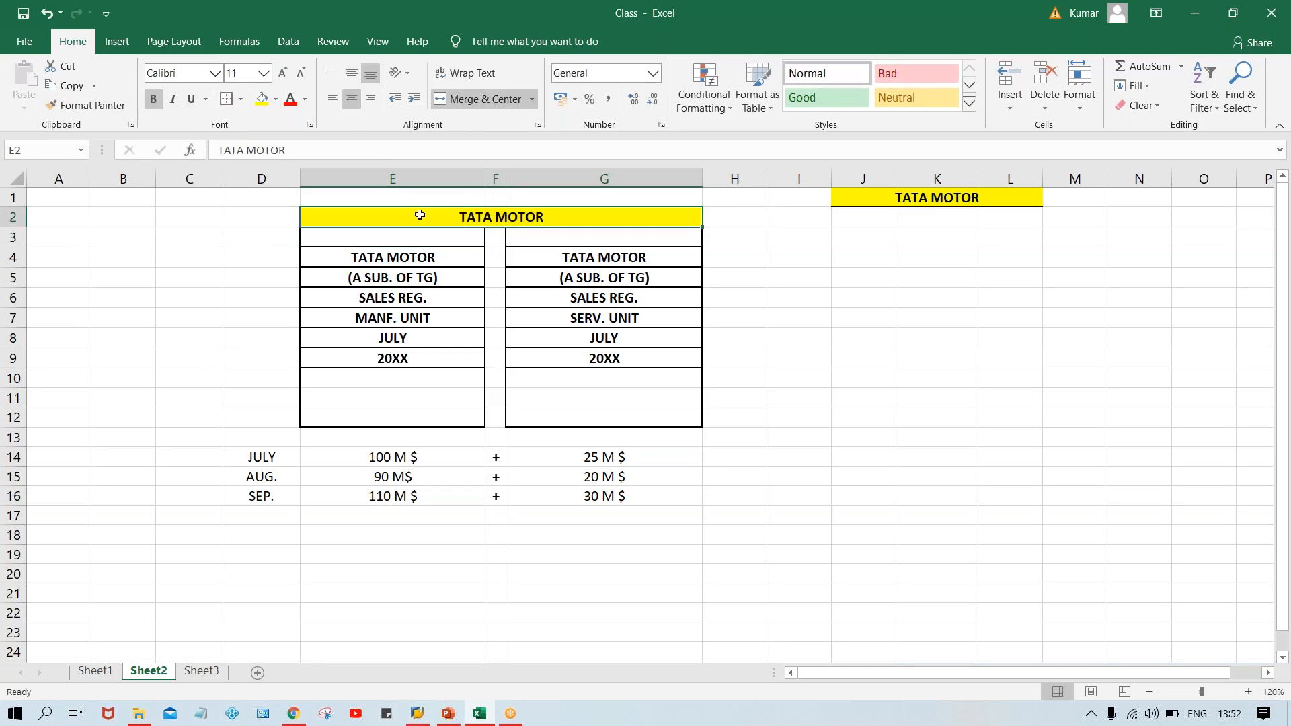
click(227, 94)
double_click(836, 439)
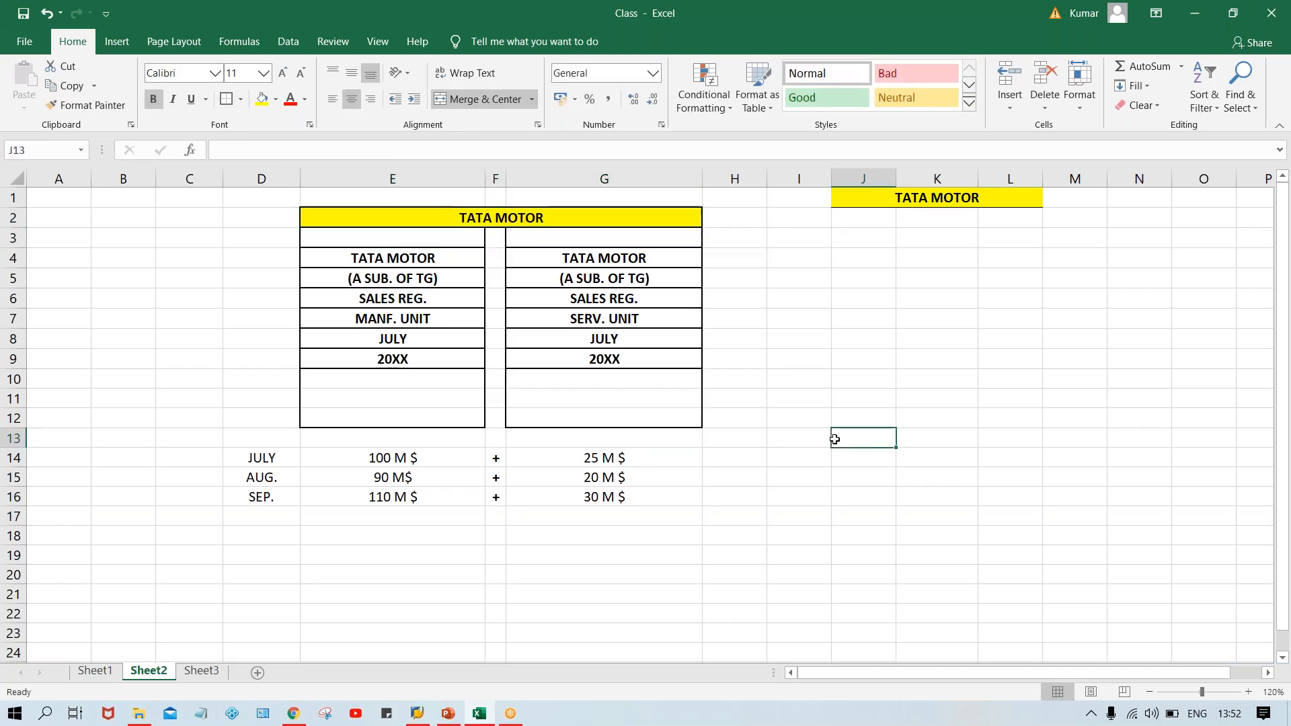
Step: Review the manufacturing and service unit register boxes under the shared heading against their July sales amounts
click(494, 304)
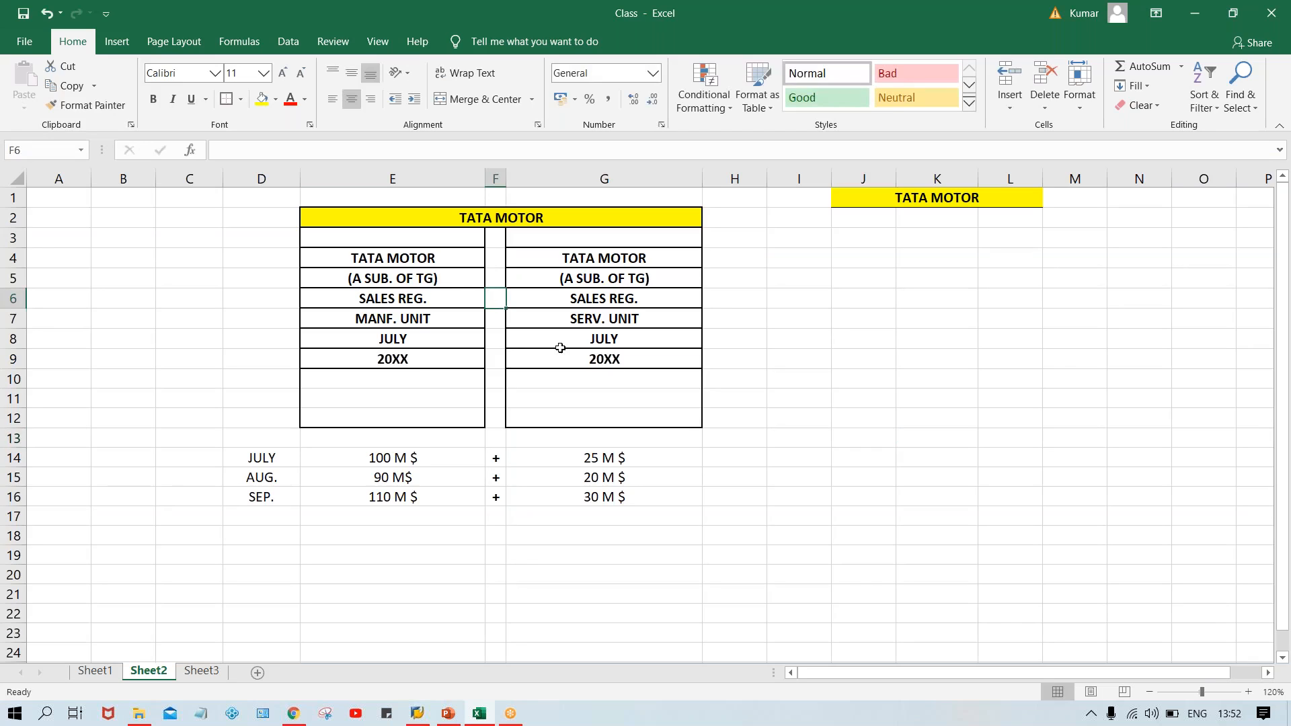
click(428, 455)
click(534, 455)
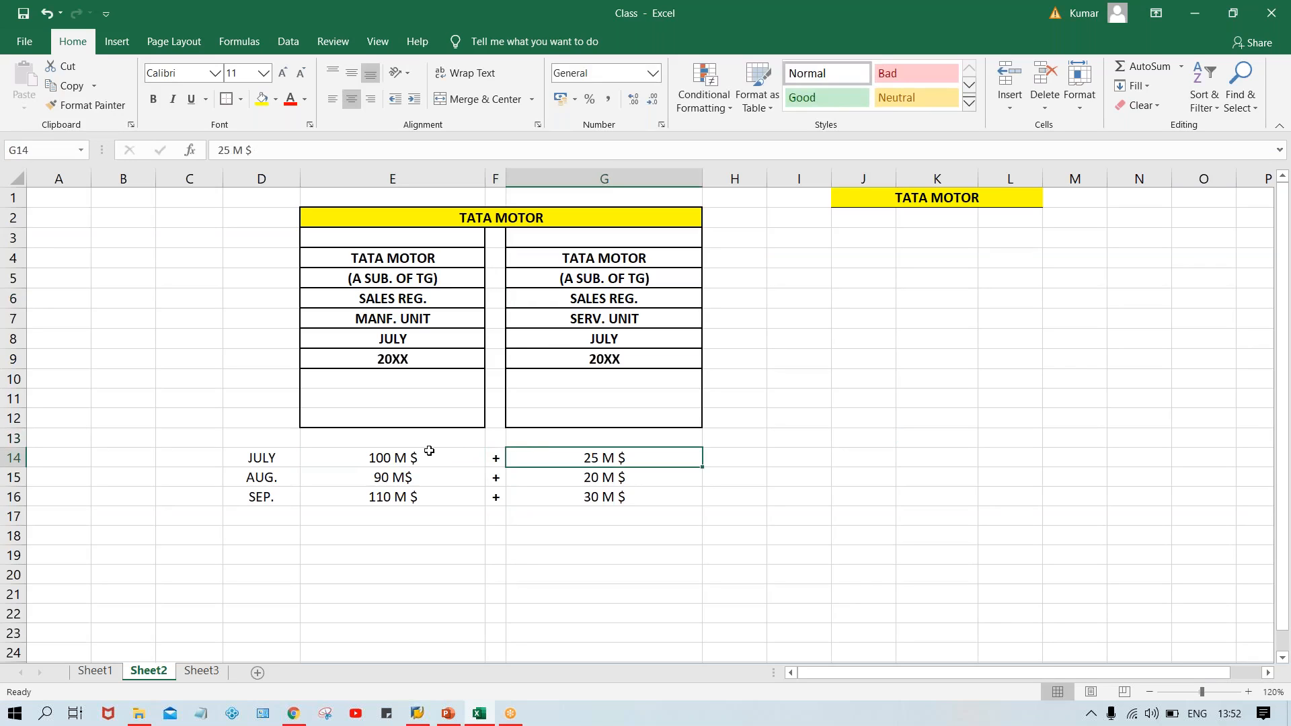
click(401, 304)
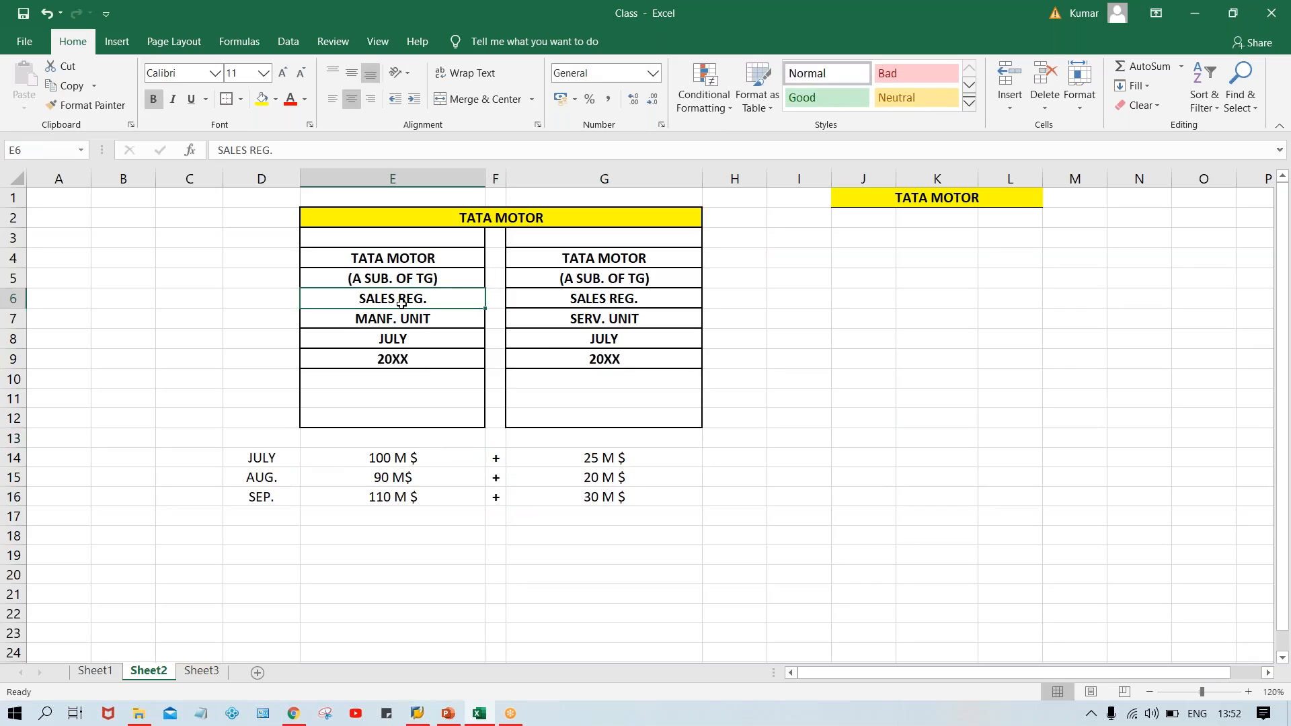
click(627, 322)
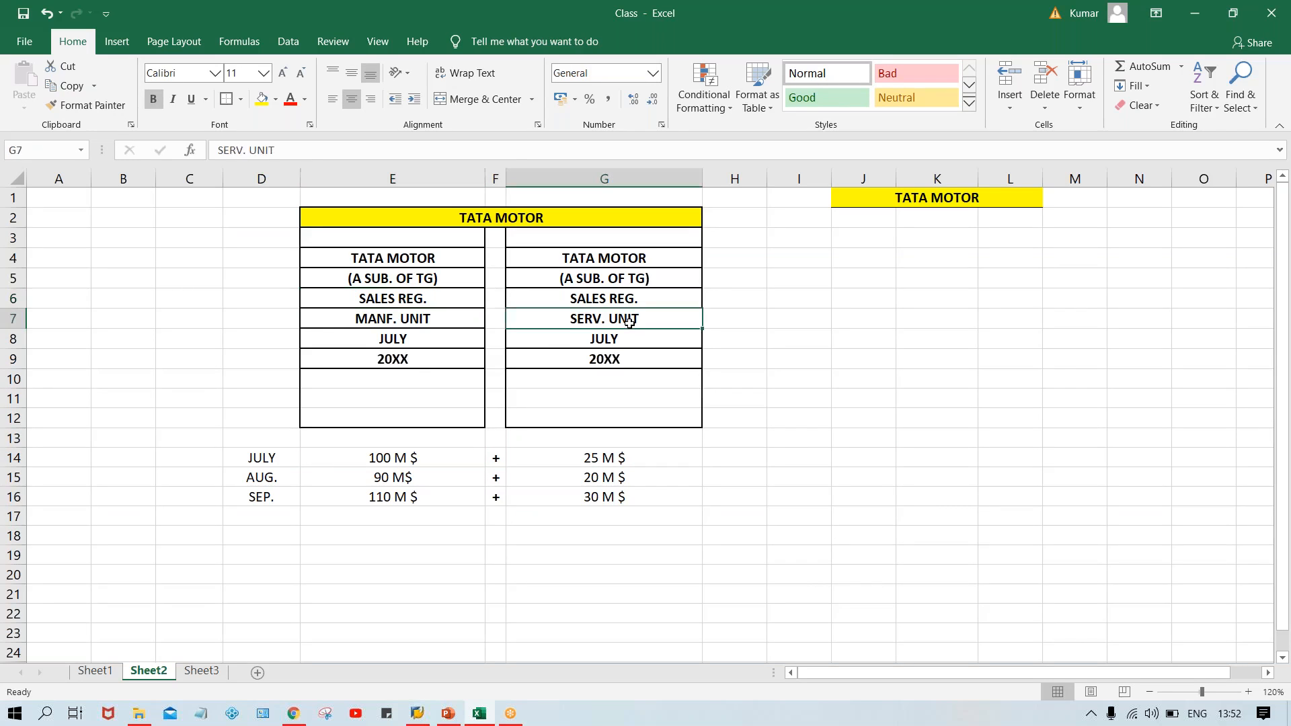
click(404, 320)
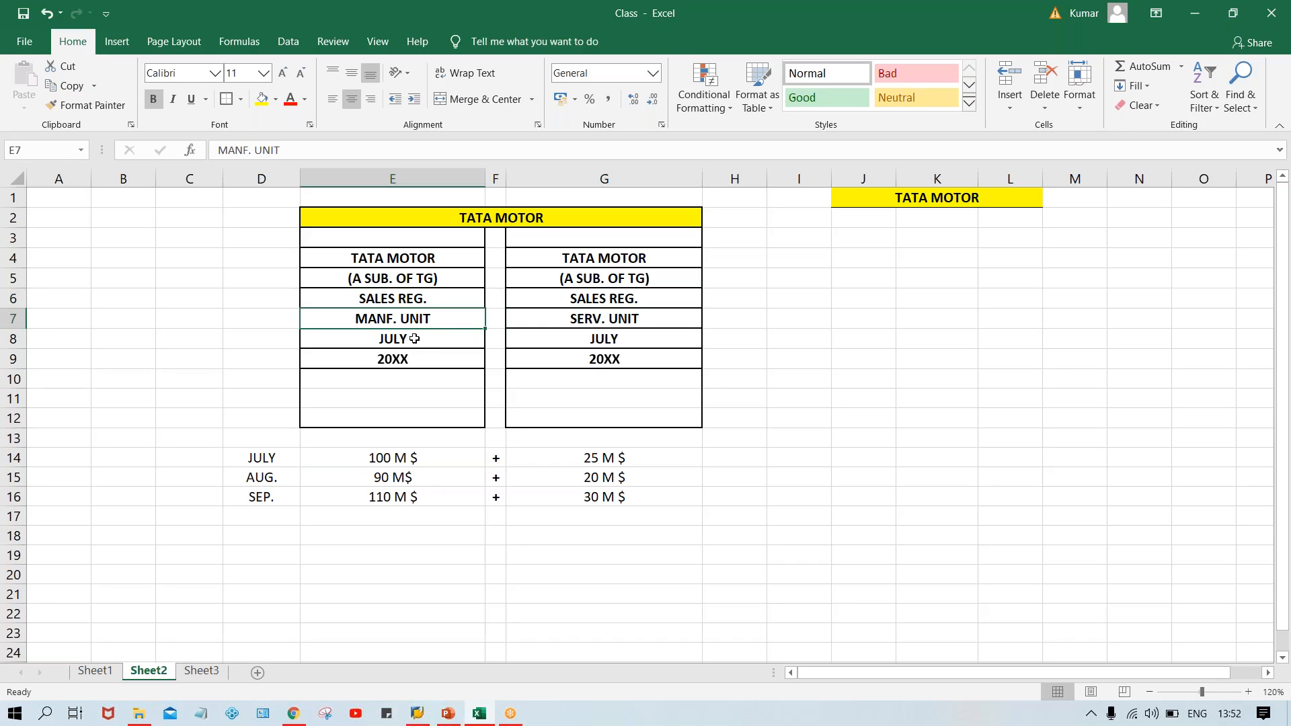
click(604, 320)
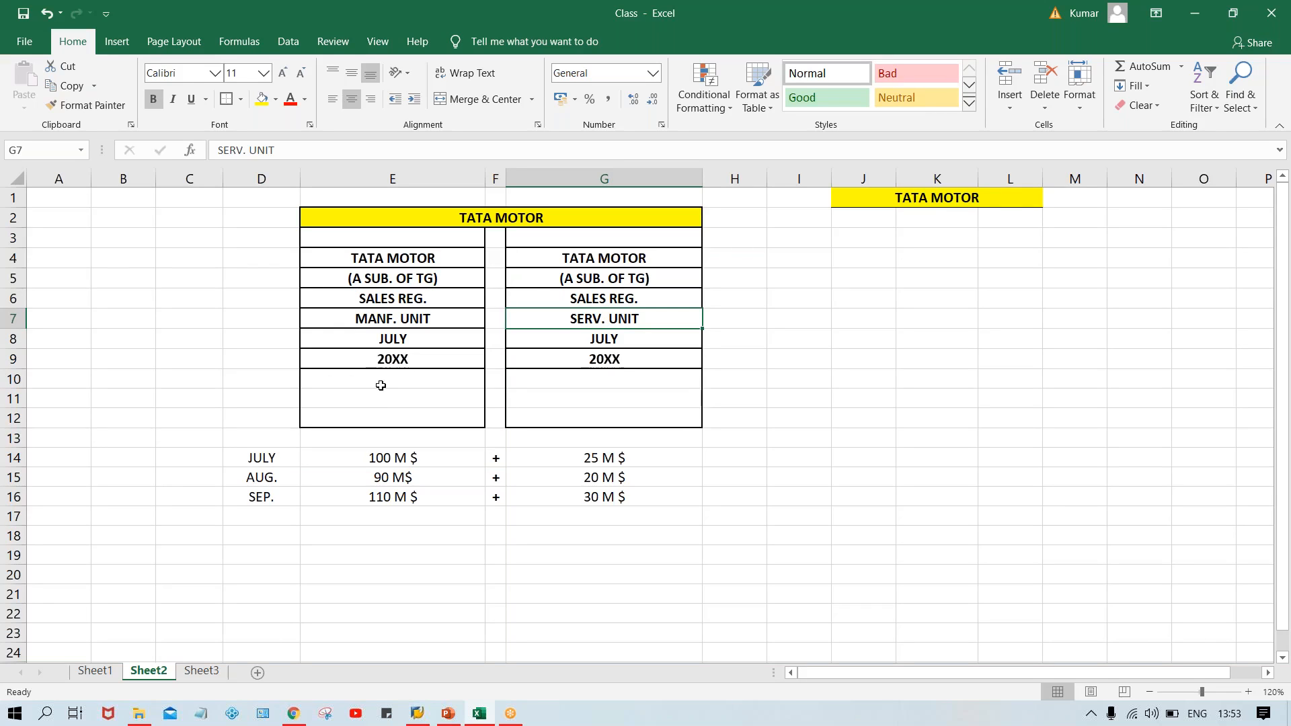
click(371, 458)
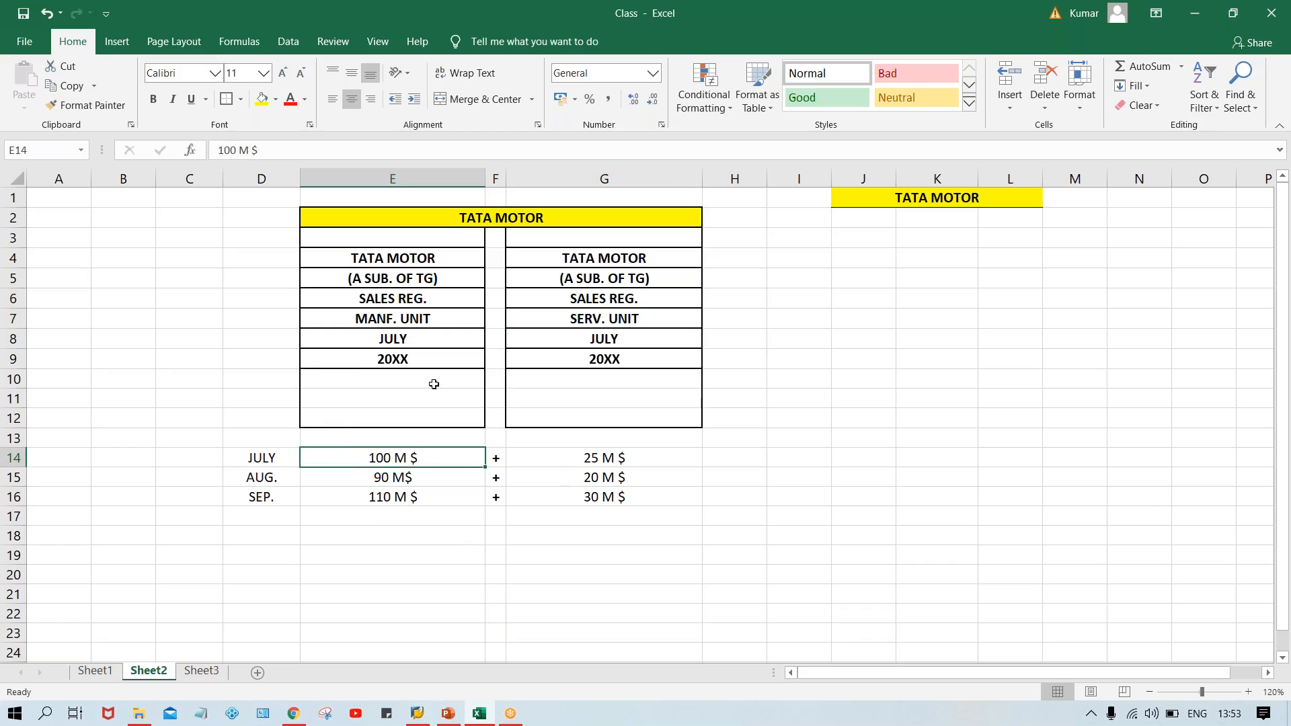
click(417, 319)
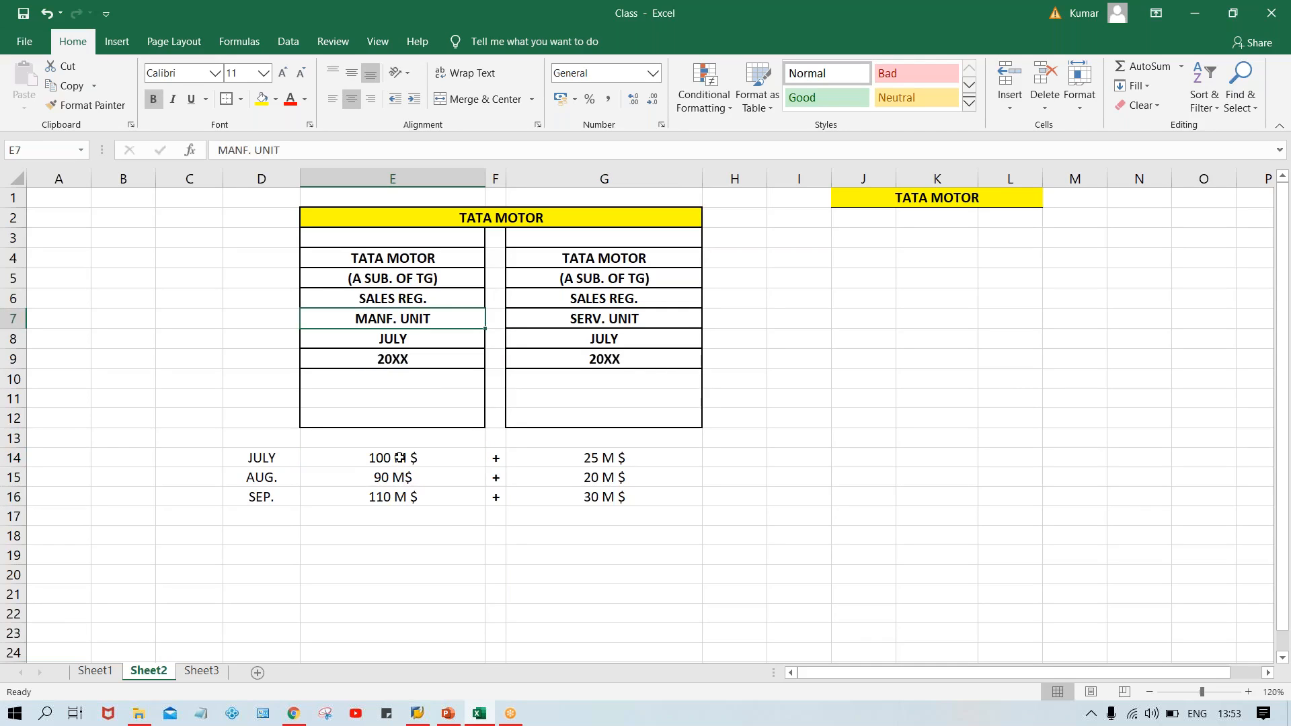
Step: Enter the manufacturing unit's three-month sales total as 300 M $ in cell E17
drag(398, 458, 390, 503)
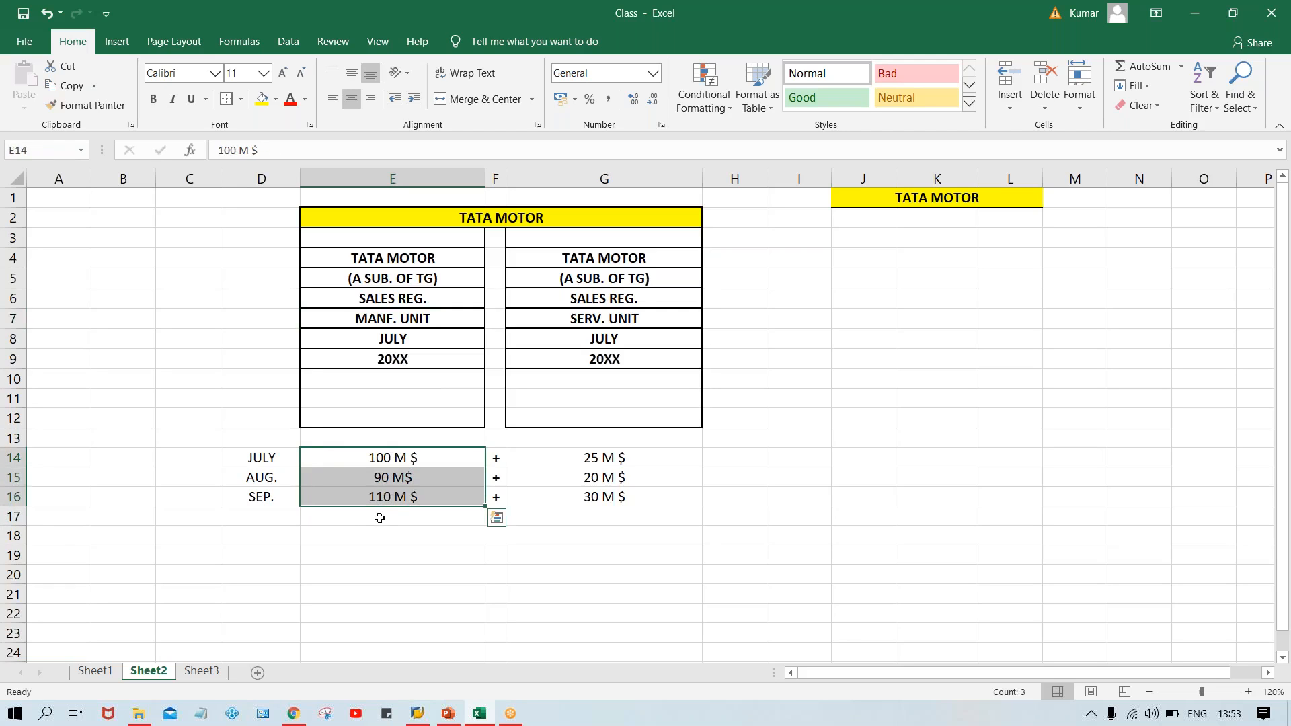
click(367, 518)
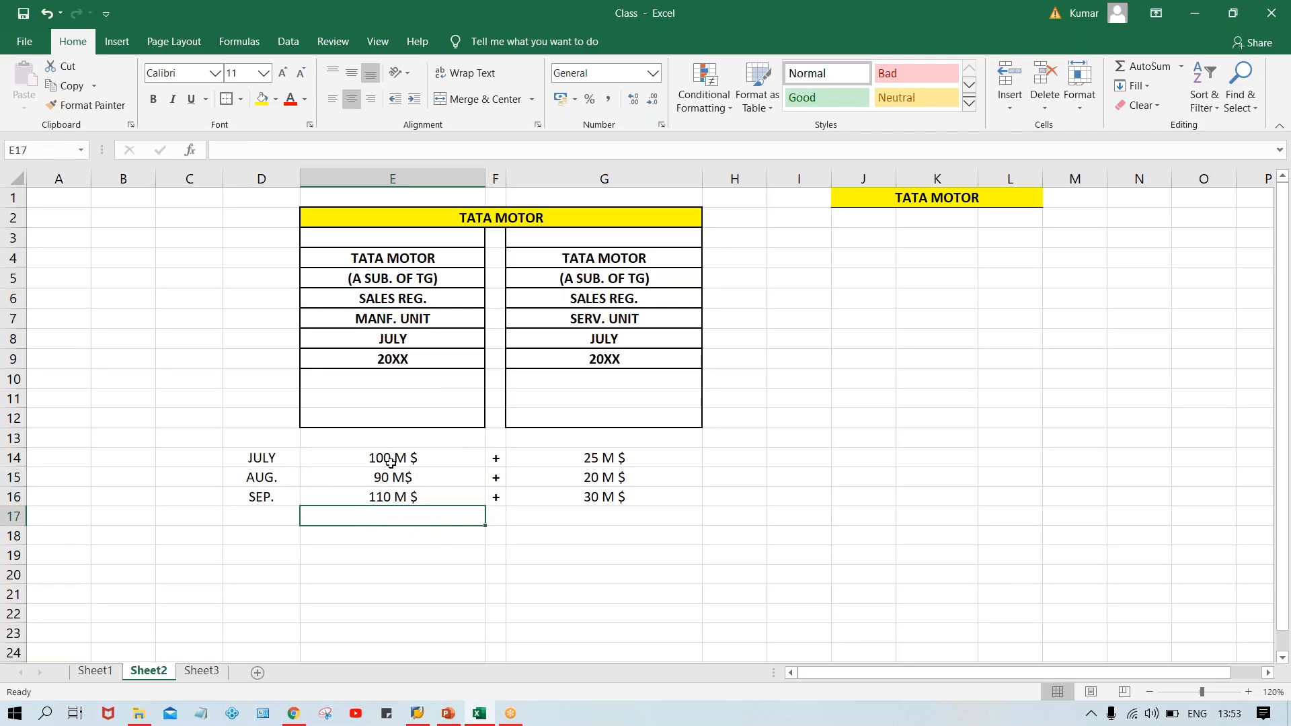
text(2)
key(BackSpace)
text(3000)
key(BackSpace)
text(M)
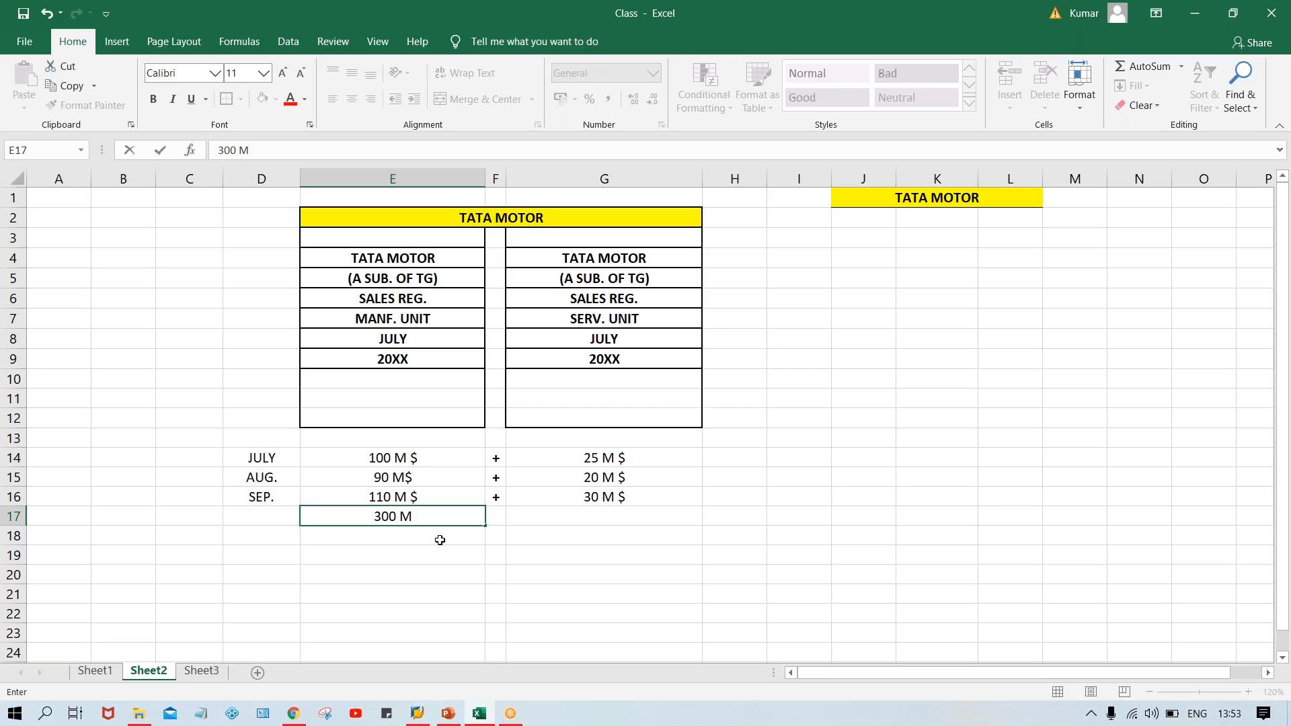
text( $)
Step: Enter the service unit's three-month sales total as 75 M $ in cell G17
click(573, 522)
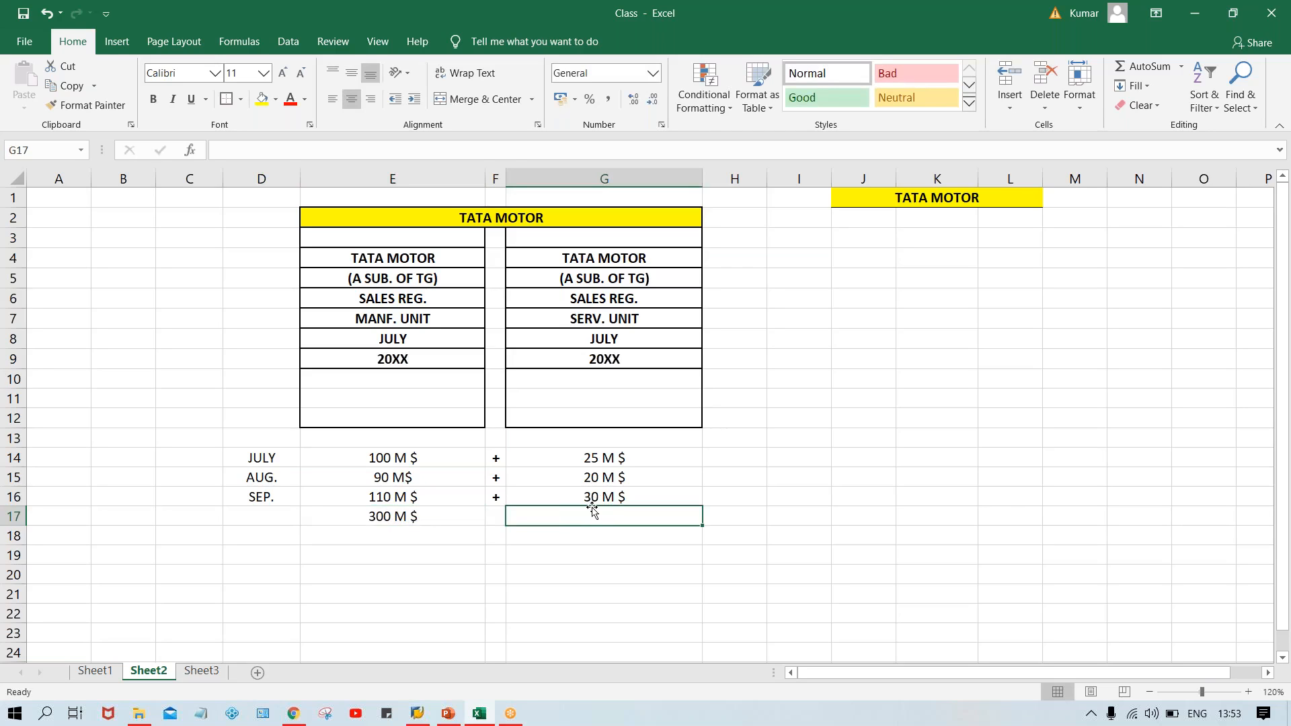
text(75 )
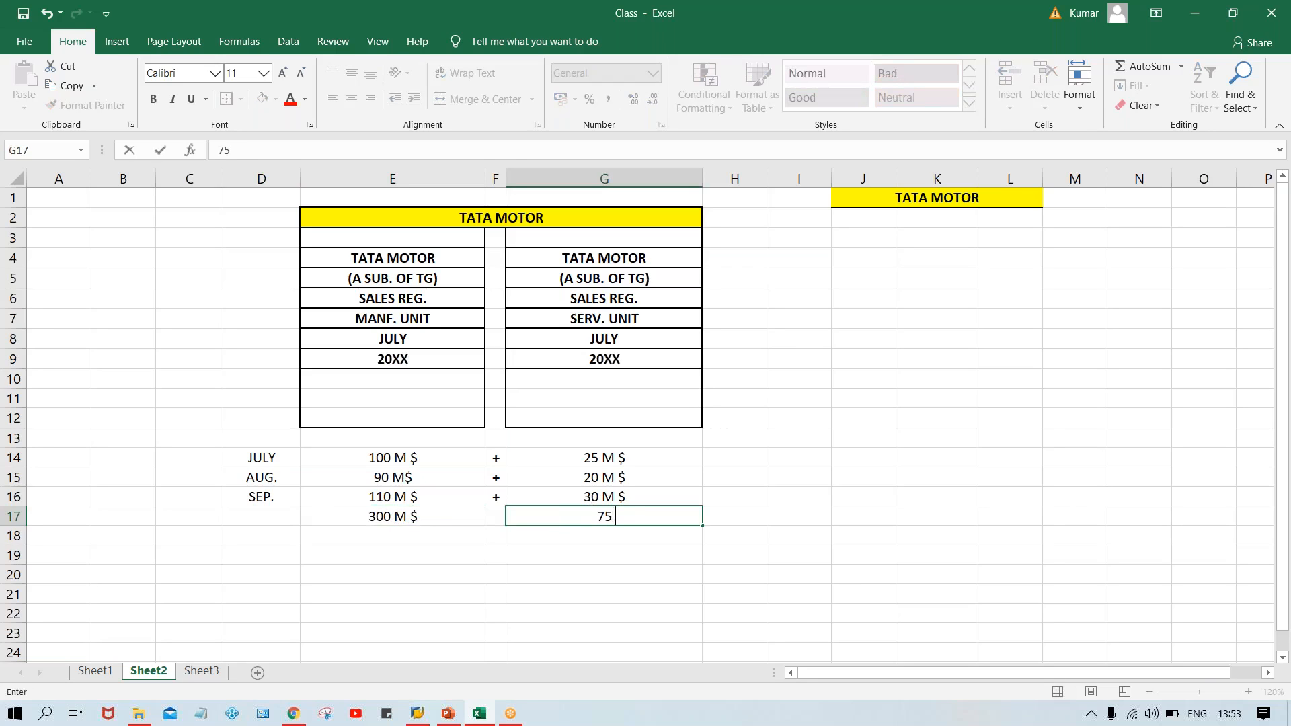
text(M $)
key(Return)
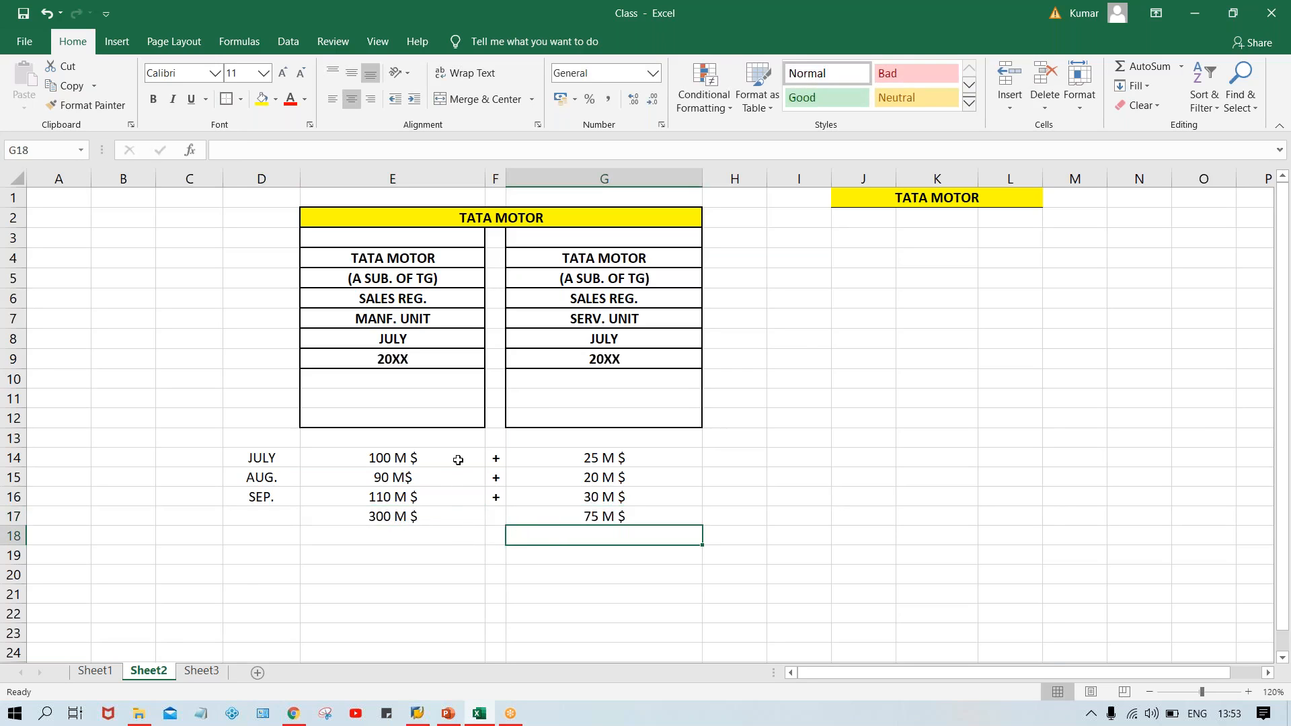
Step: Review the shared TATA MOTOR heading against the two units' totals in row 17
click(497, 226)
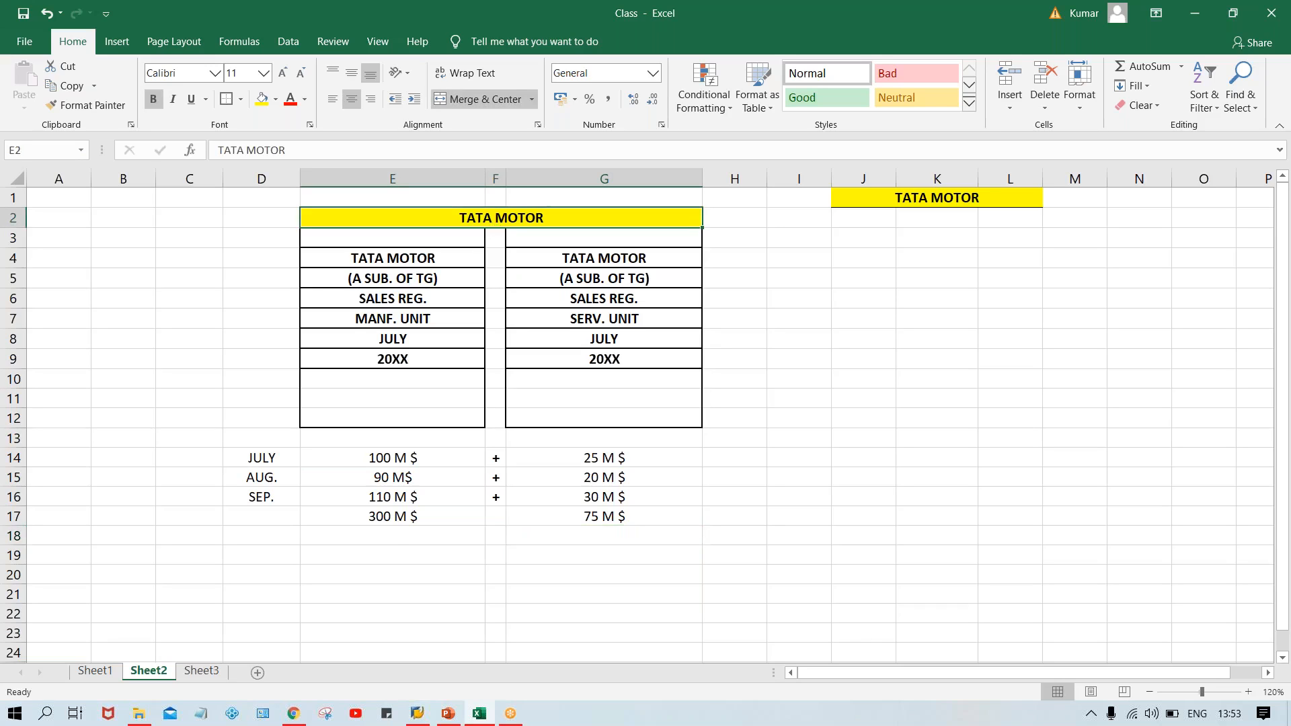
click(391, 519)
click(572, 529)
click(569, 513)
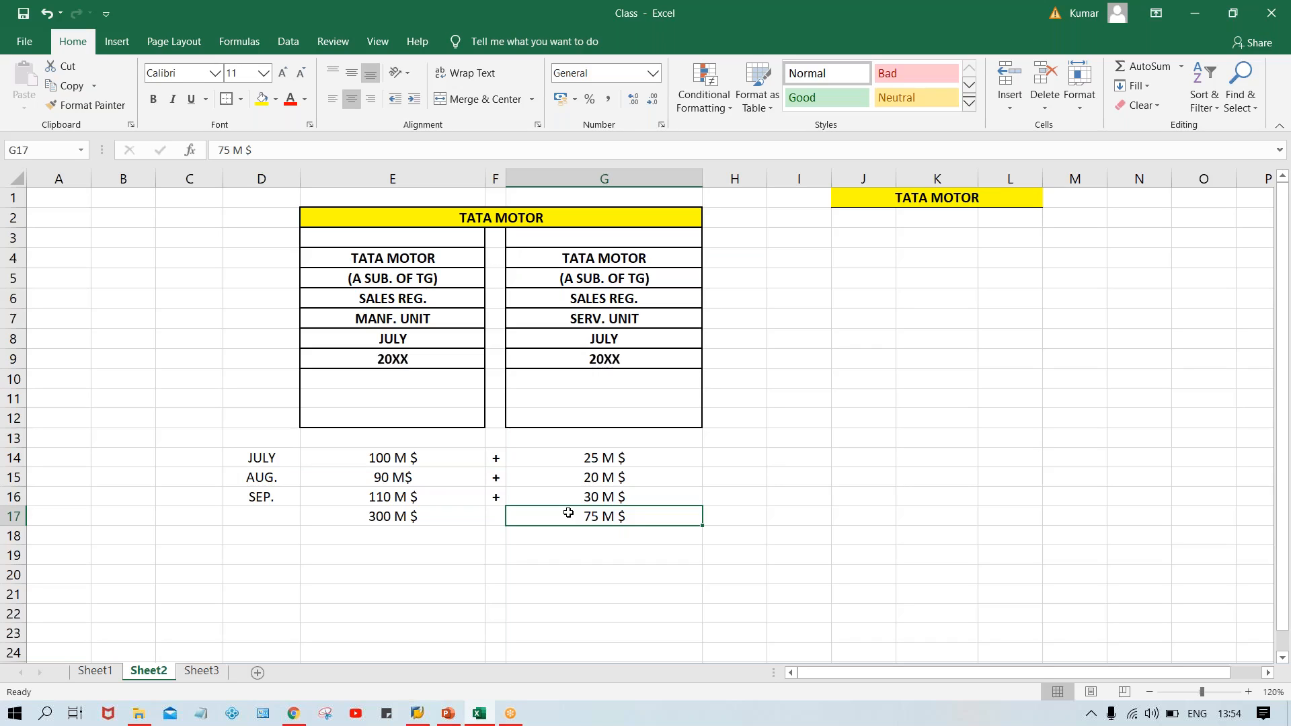
click(420, 267)
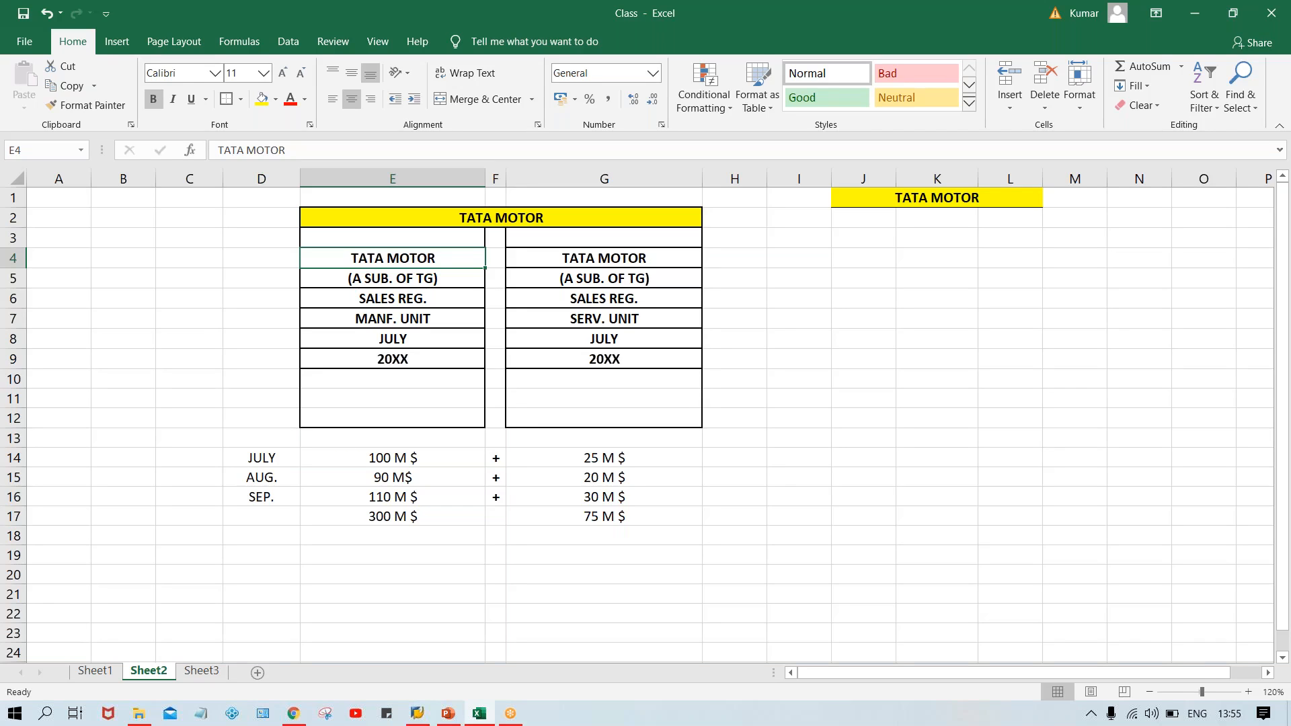
click(596, 214)
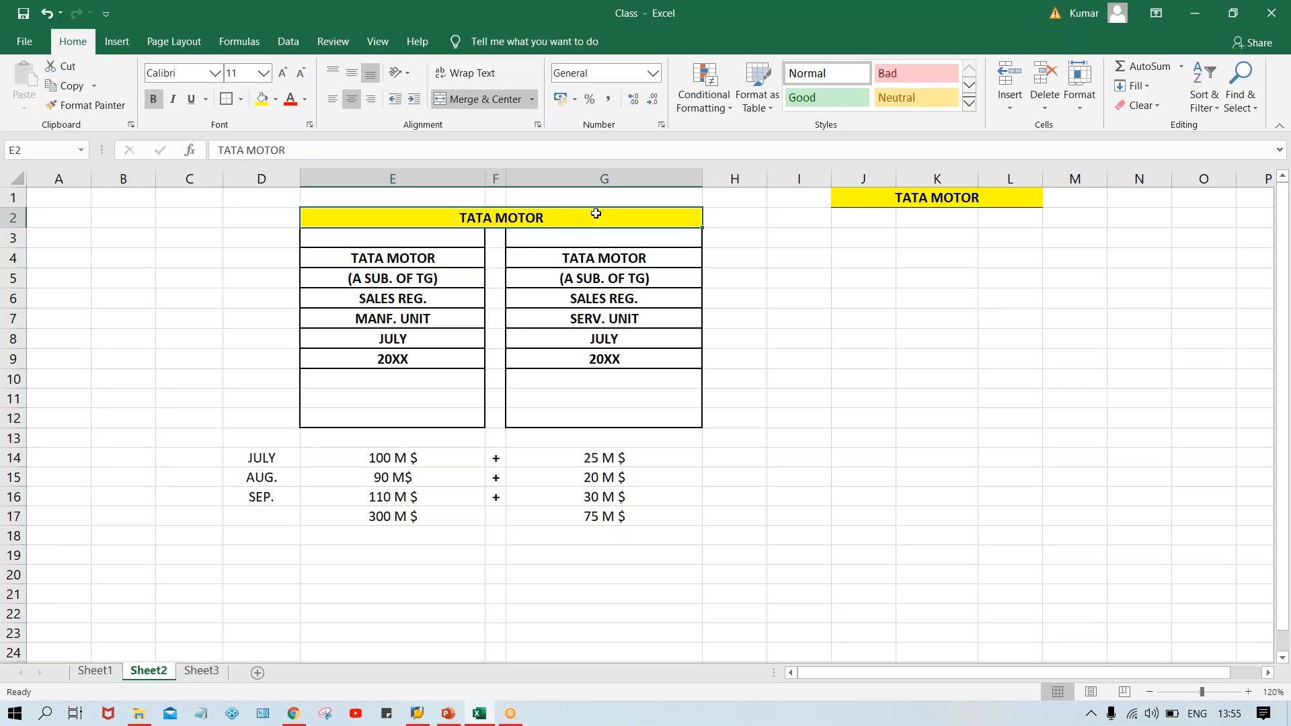
click(737, 217)
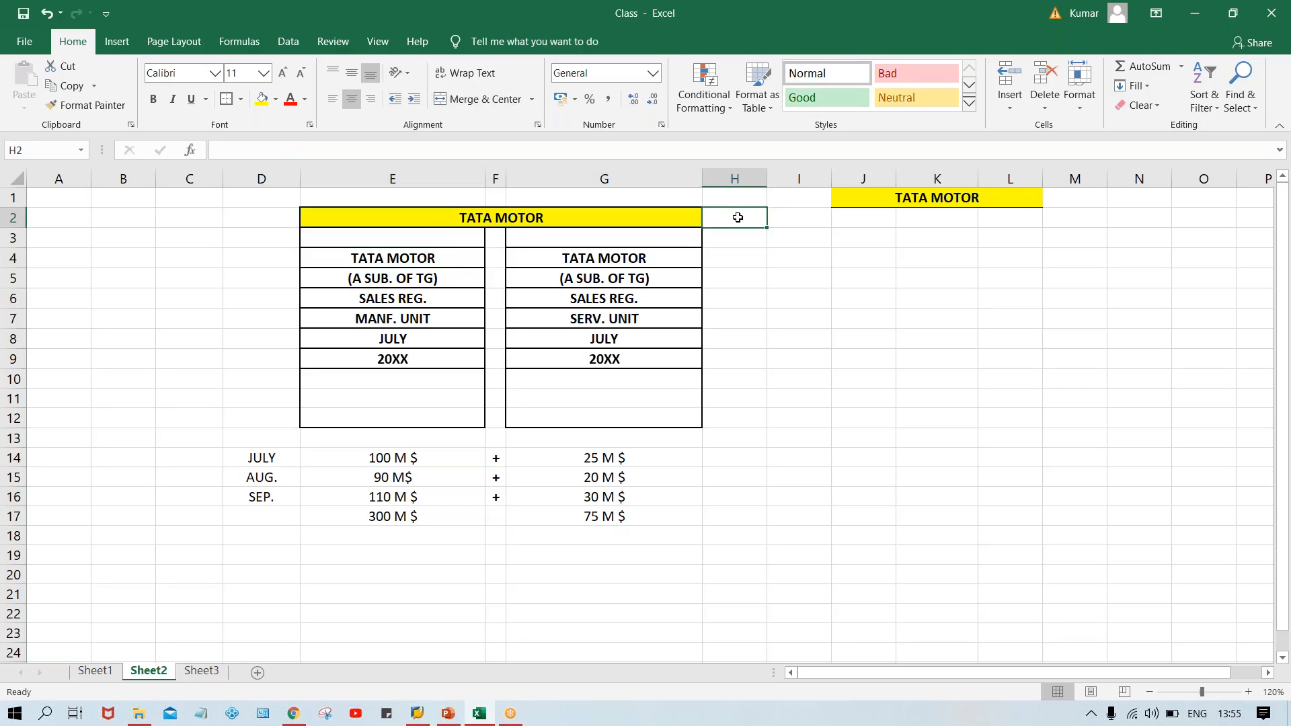
text(SET)
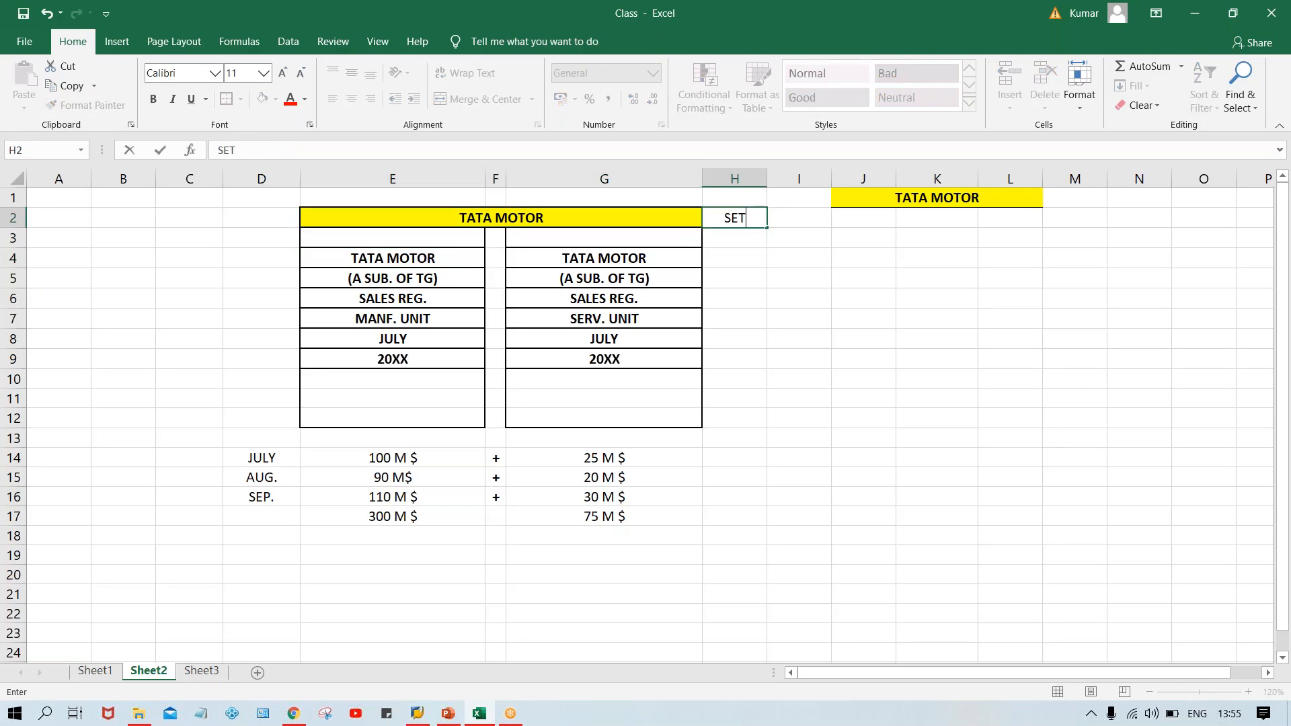
text( UM)
key(BackSpace)
text(P)
click(743, 241)
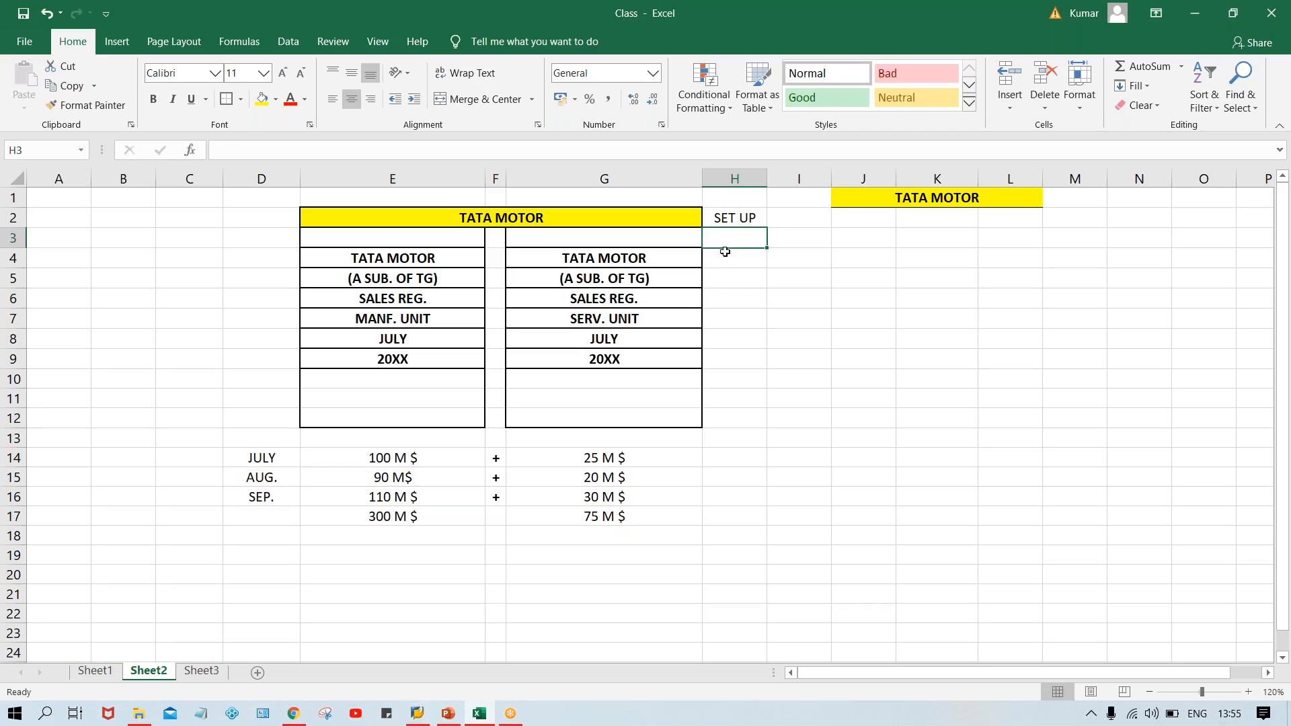
key(Up)
key(Delete)
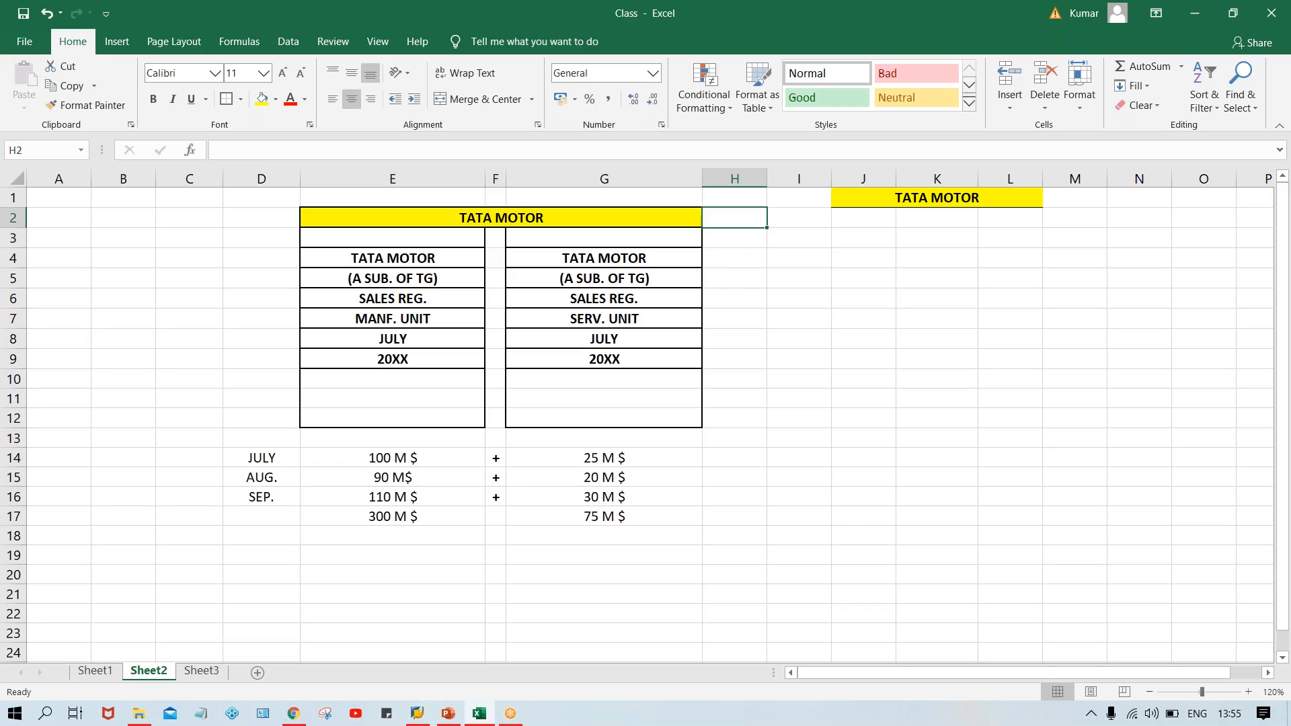
Step: Label the TATA MOTOR and (A SUB. OF TG) rows as SET UP in cells H4 and H5
click(731, 261)
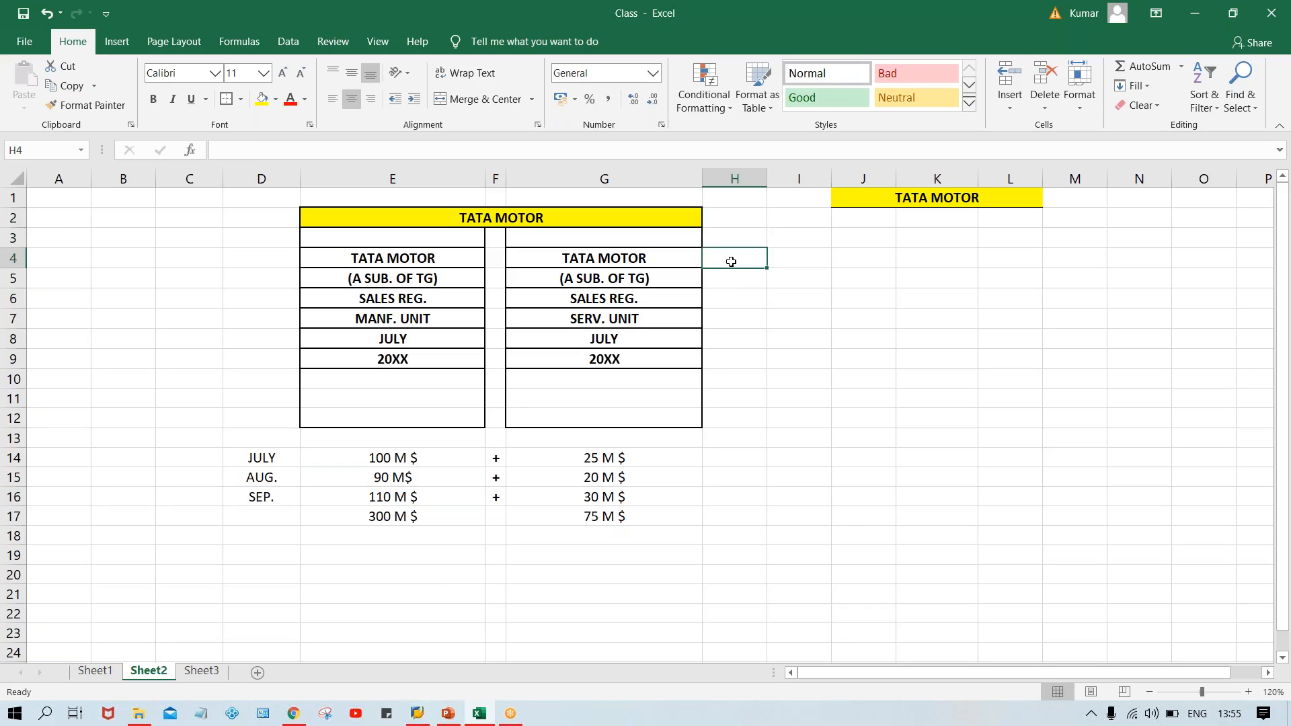
text(SET UP)
key(Return)
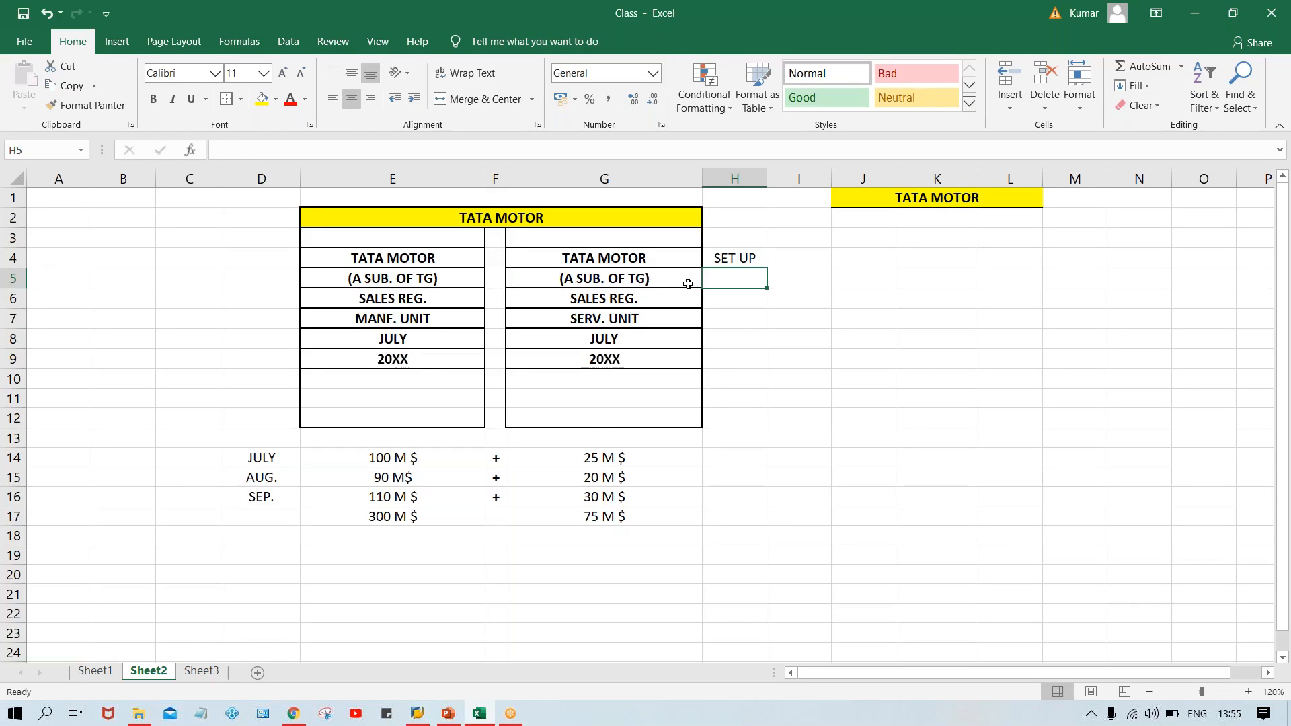
key(ctrl+d)
click(722, 256)
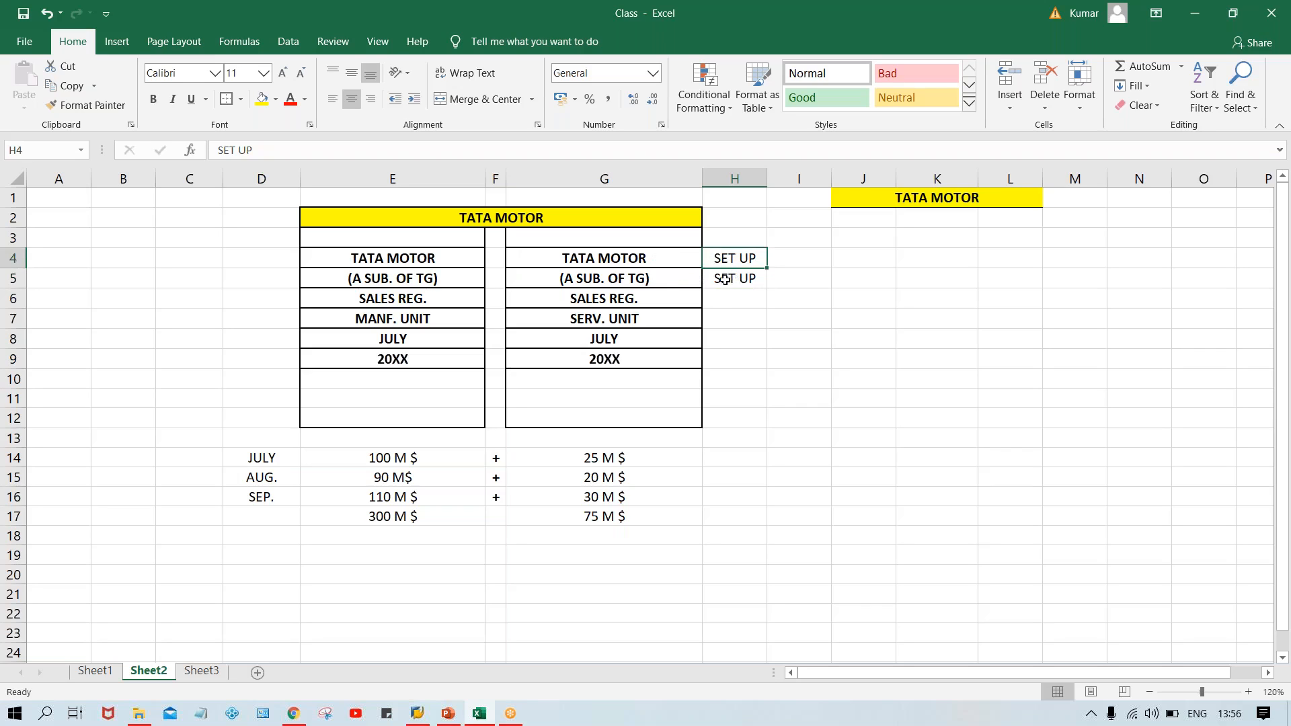
click(736, 278)
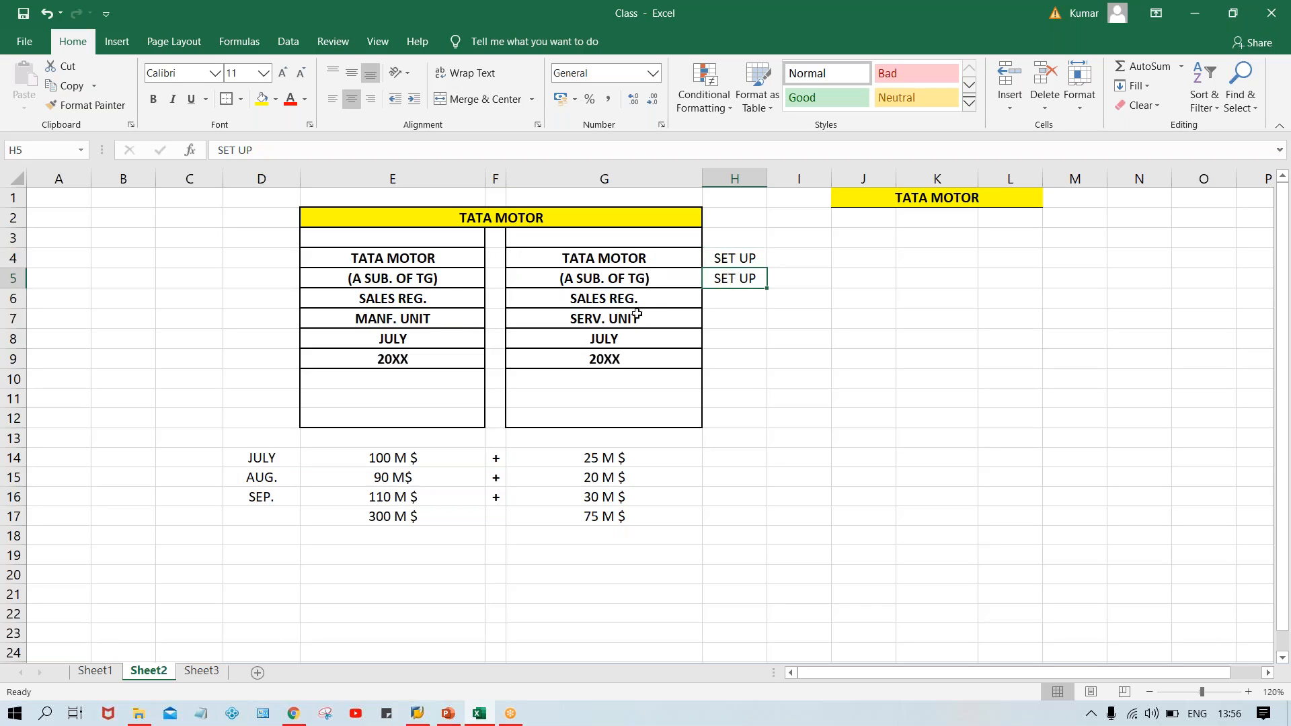
Step: Mark the unit name row of both registers as SET UP in cell H7
click(414, 319)
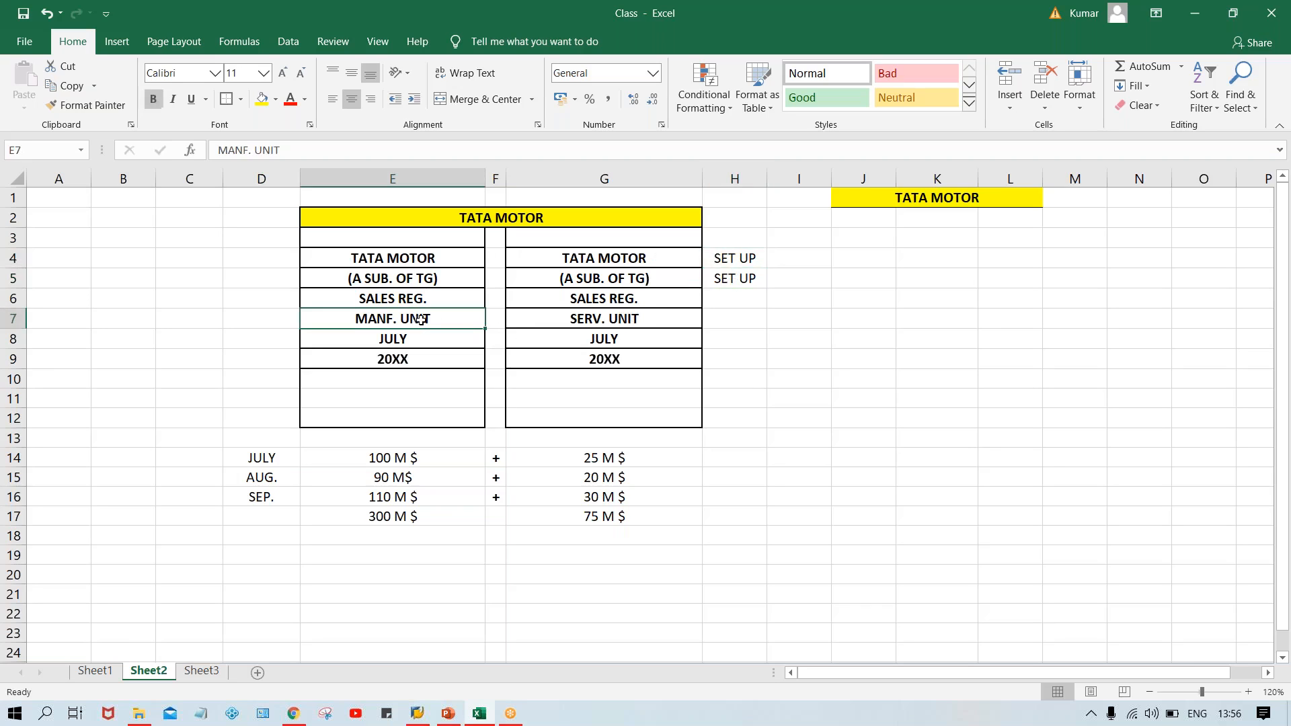
click(614, 314)
click(722, 320)
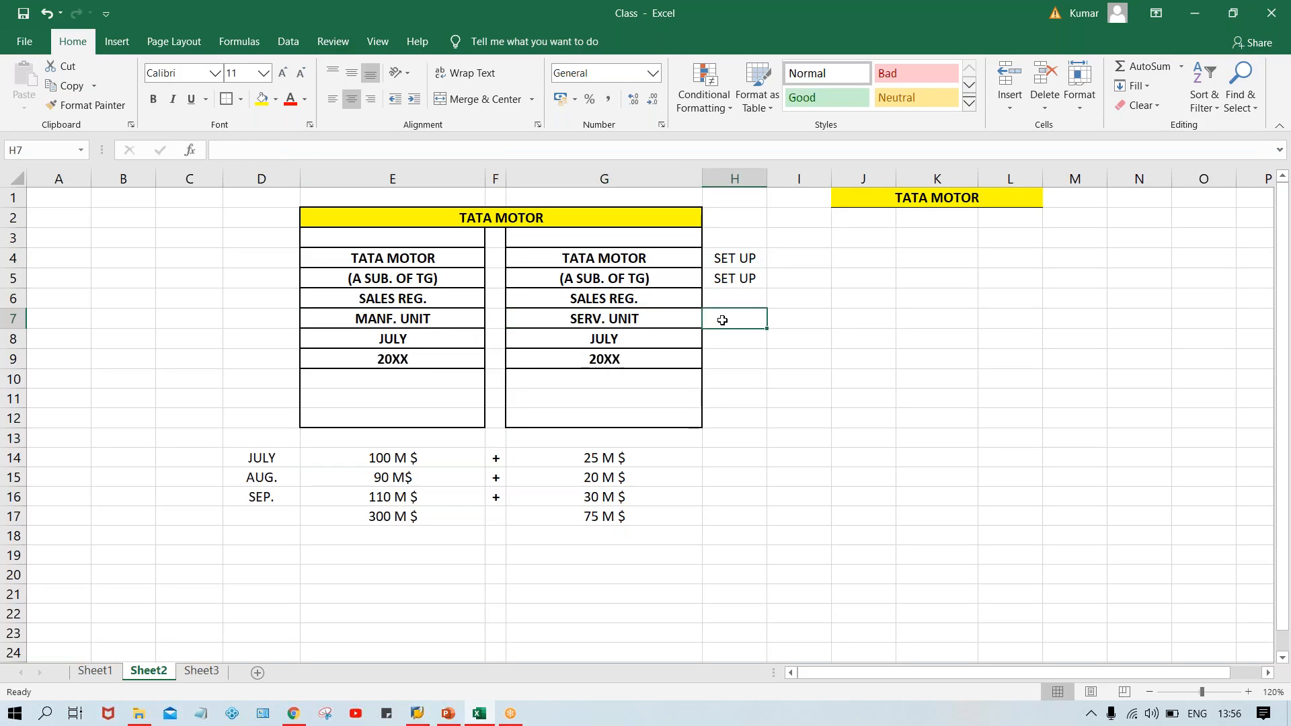
text(SET UP)
key(Return)
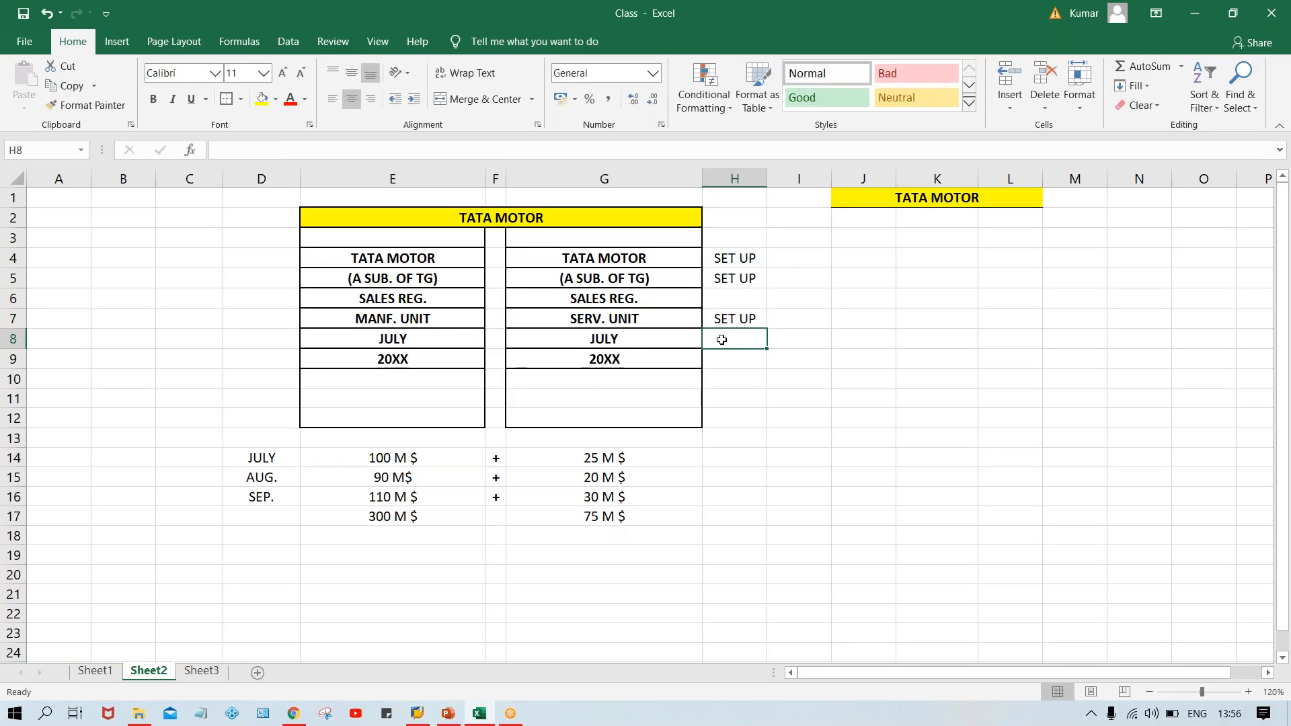
Step: Mark the month and year rows of both registers as SET UP in cells H8 and H9
click(425, 344)
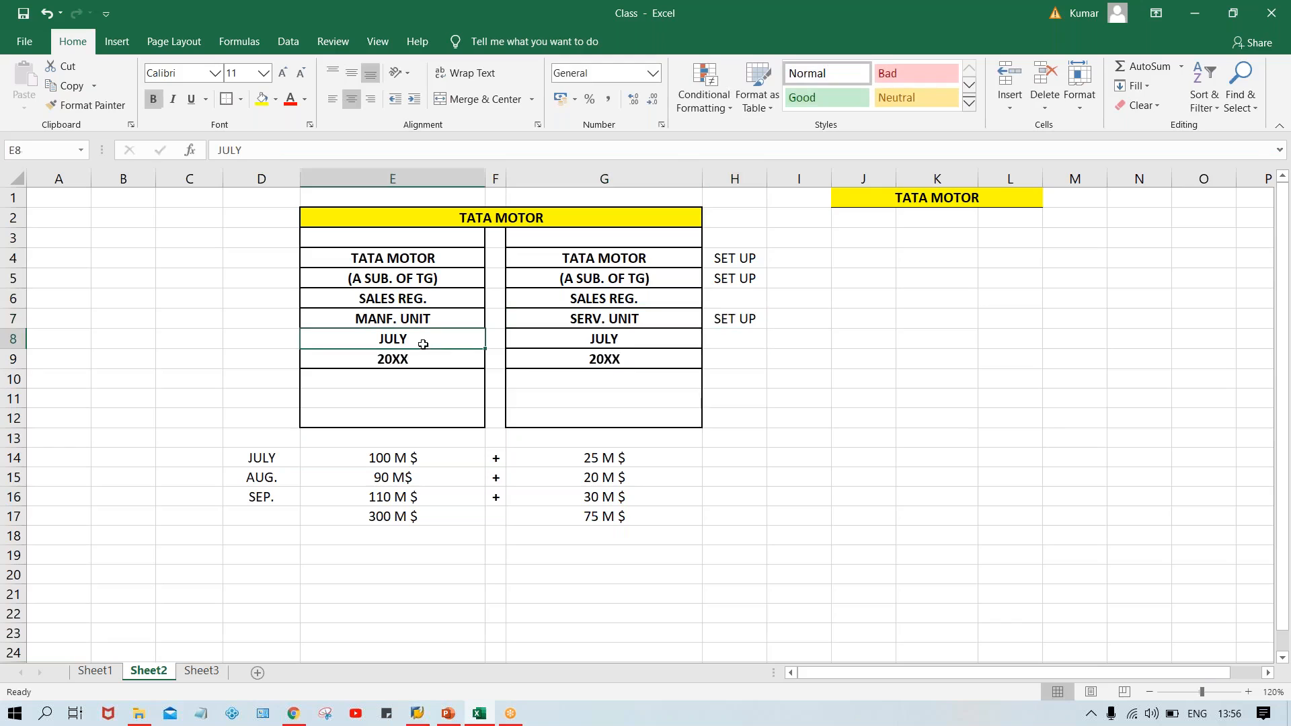
click(555, 342)
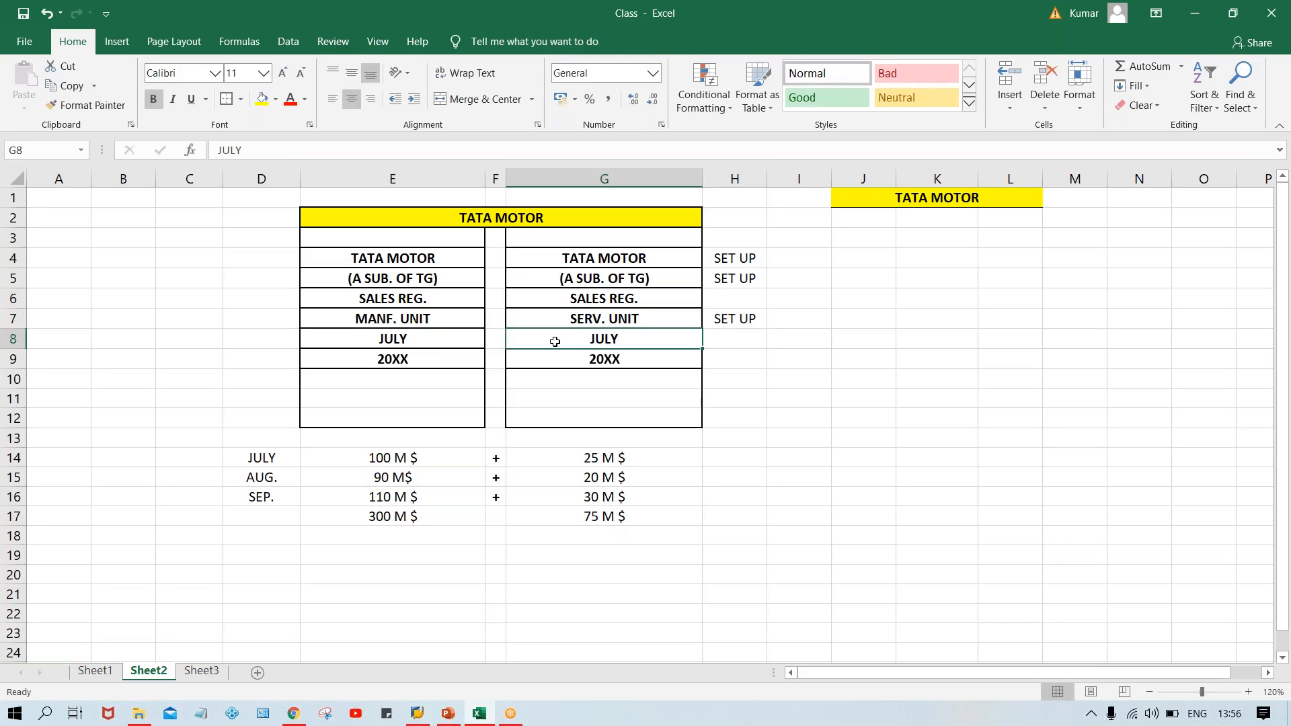
click(739, 345)
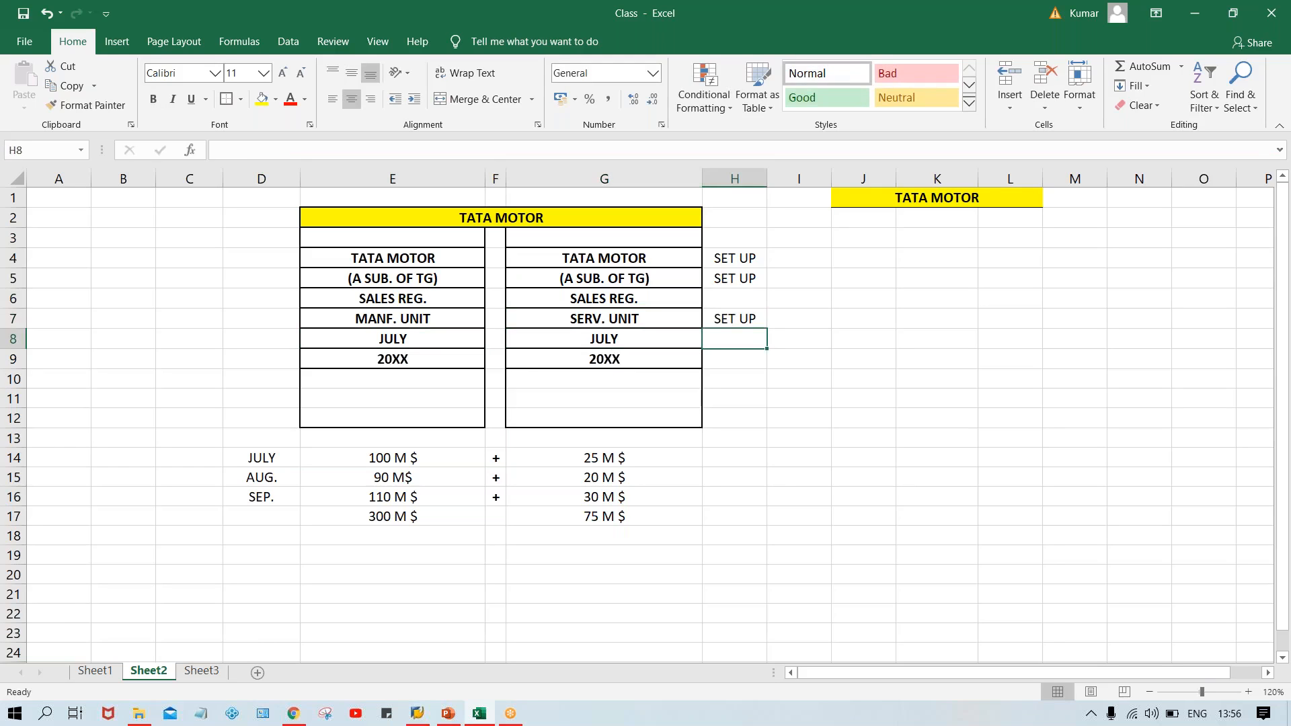
text(SET UP)
click(619, 358)
click(733, 359)
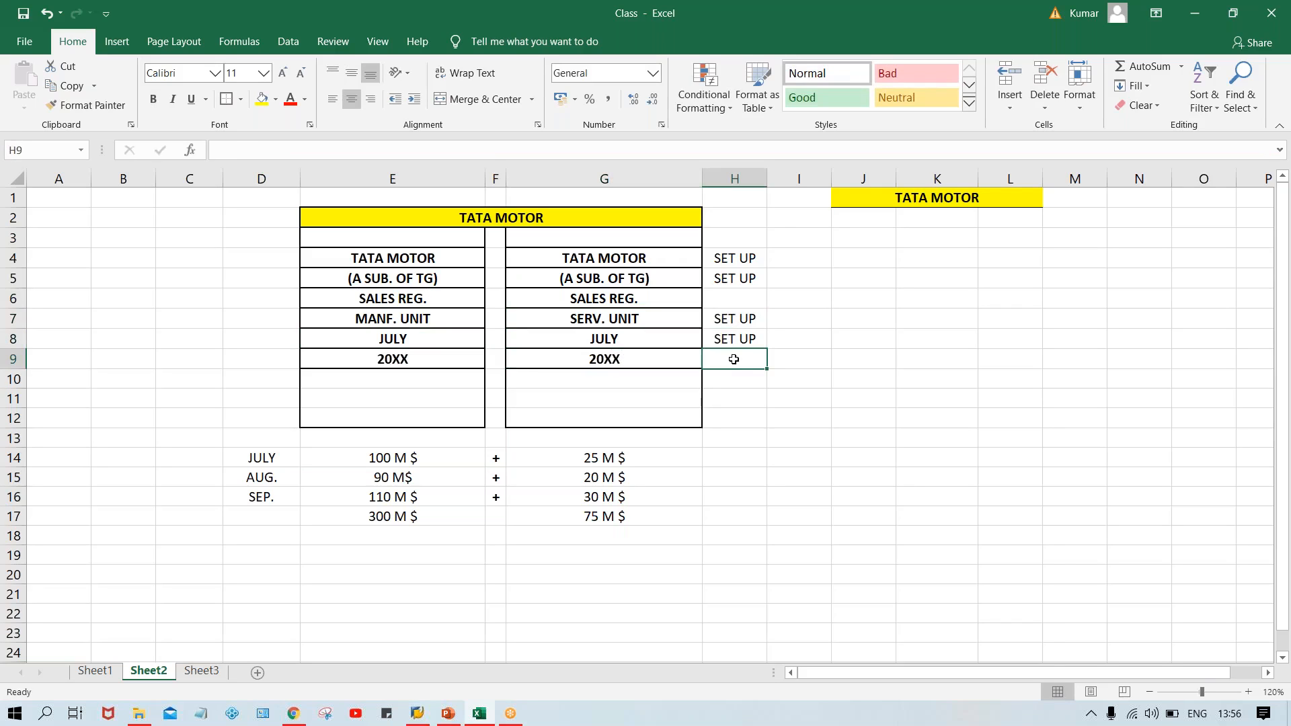
key(ctrl+d)
Step: Enter the date 01.04.20XX in cell I14
click(803, 460)
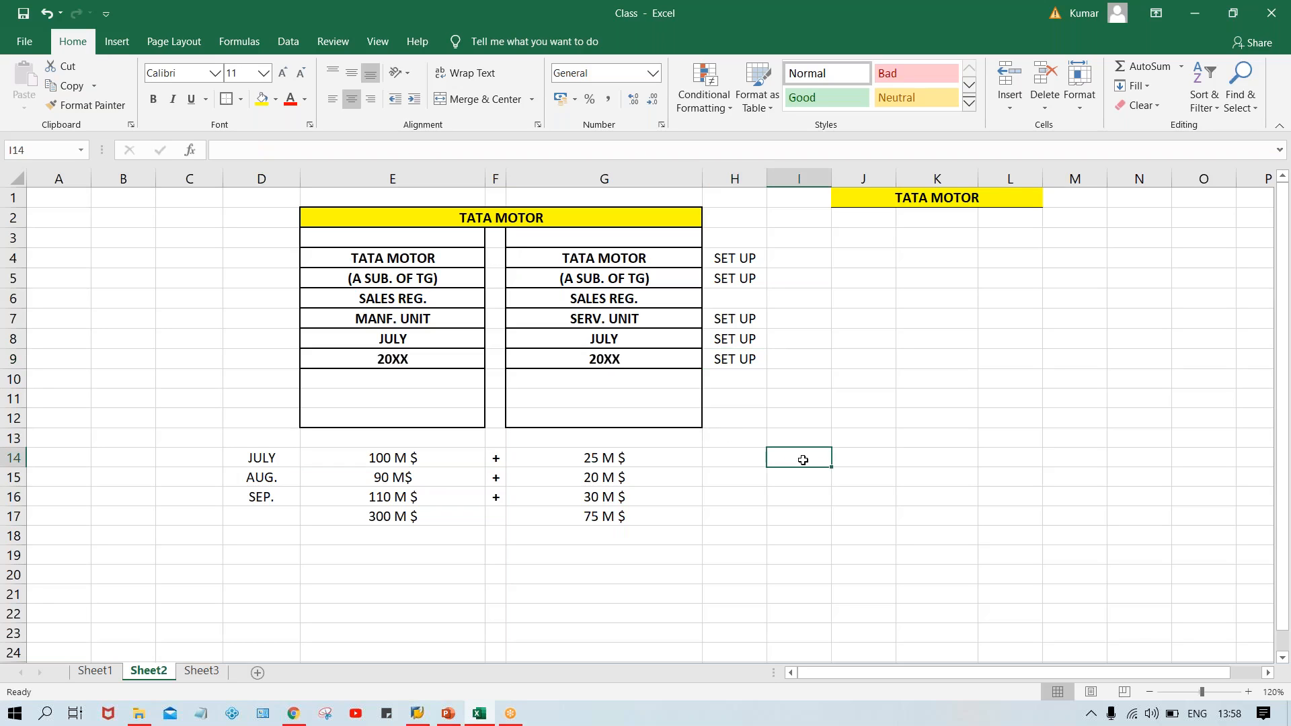
text(01.05.)
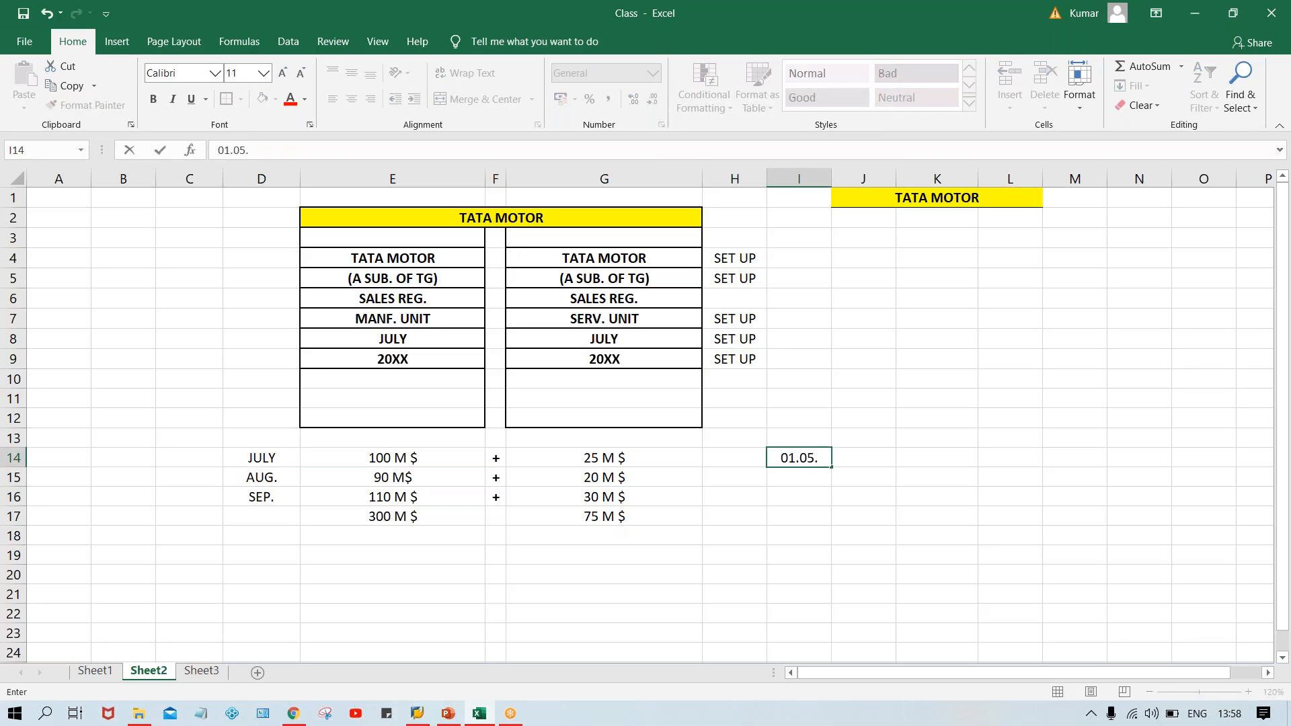
key(BackSpace)
key(BackSpace)
text(4.20XX)
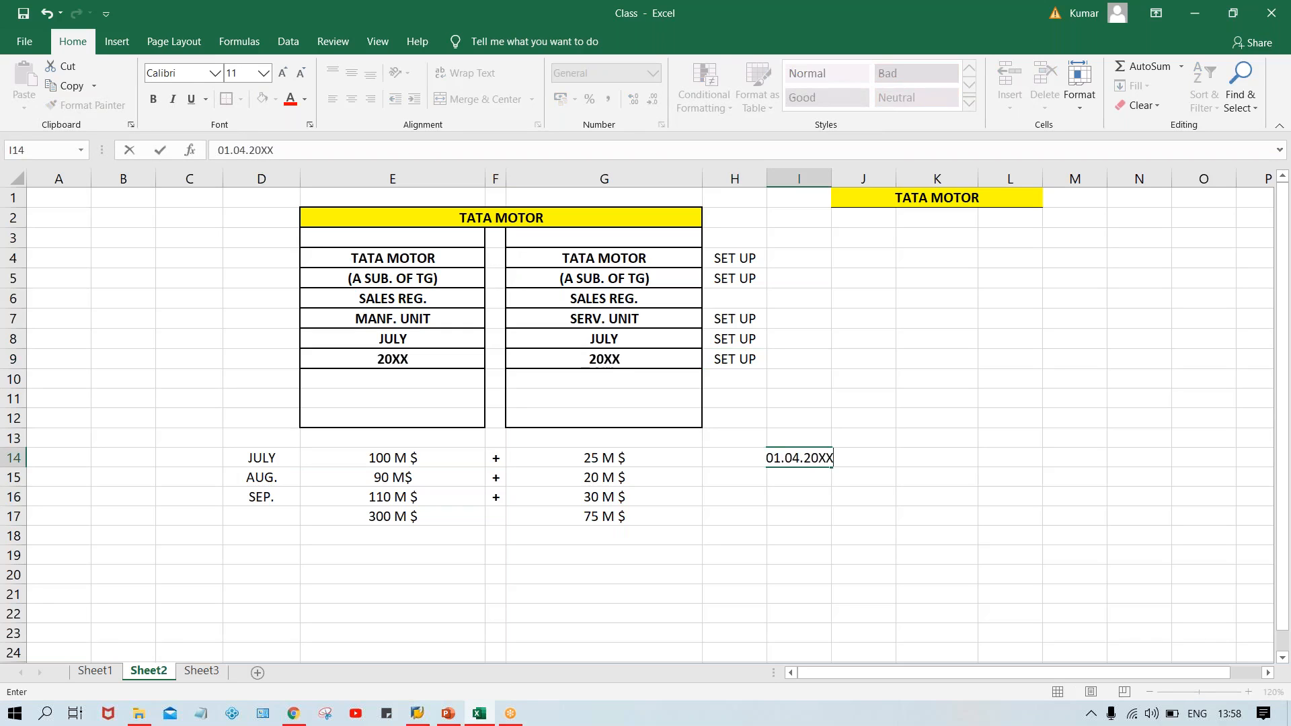
key(Return)
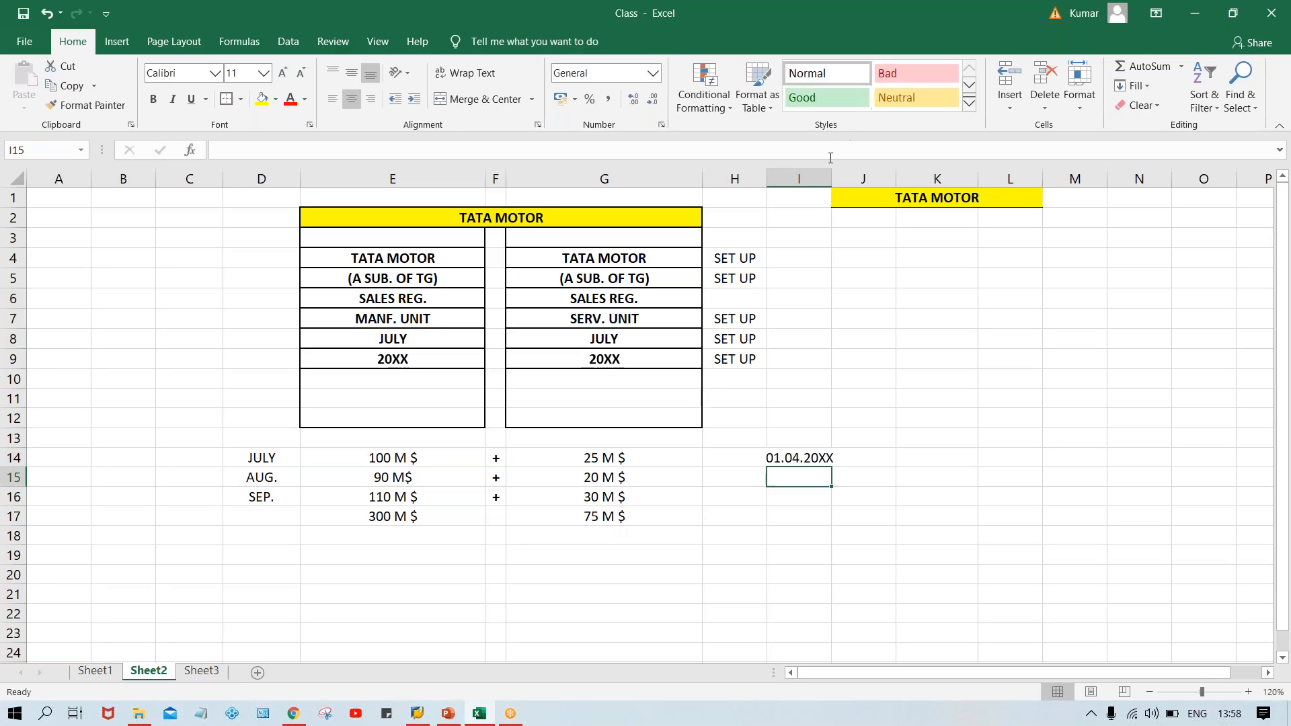
Step: Widen column I slightly so that the date in I14 fits inside its cell
drag(830, 175, 829, 176)
click(980, 26)
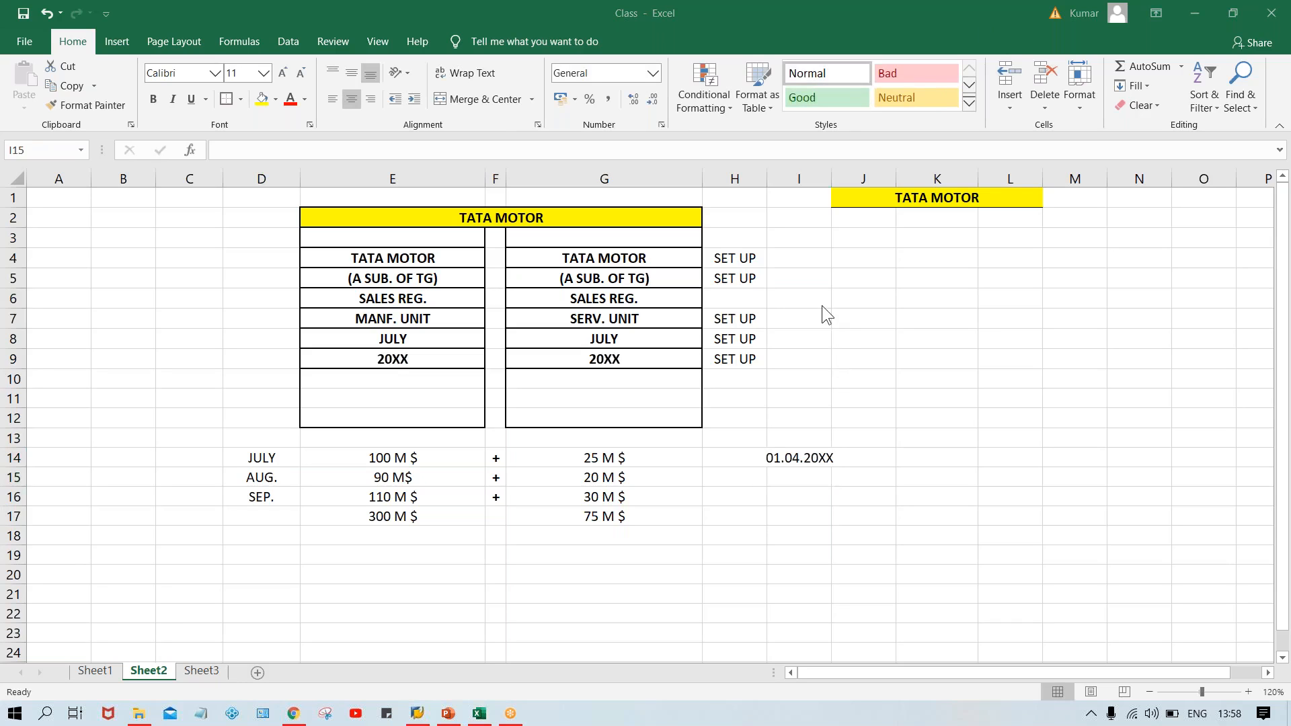
drag(833, 175, 847, 175)
click(822, 460)
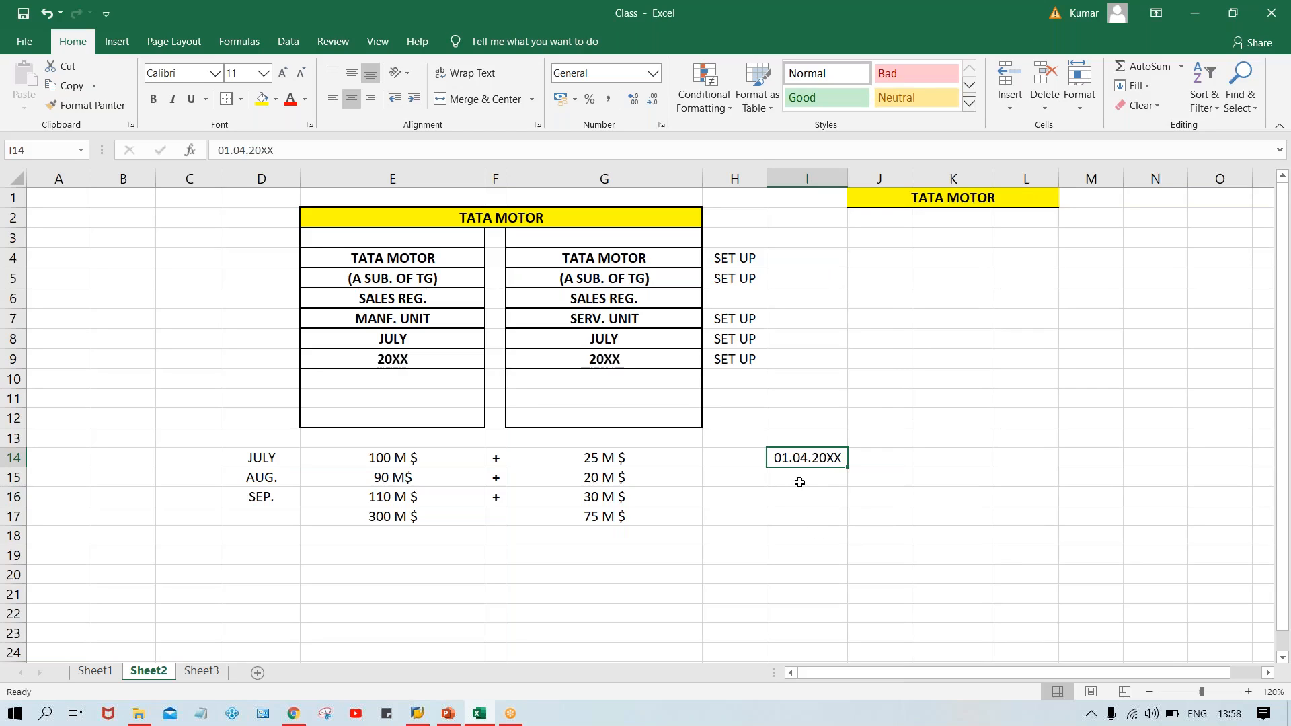
click(800, 483)
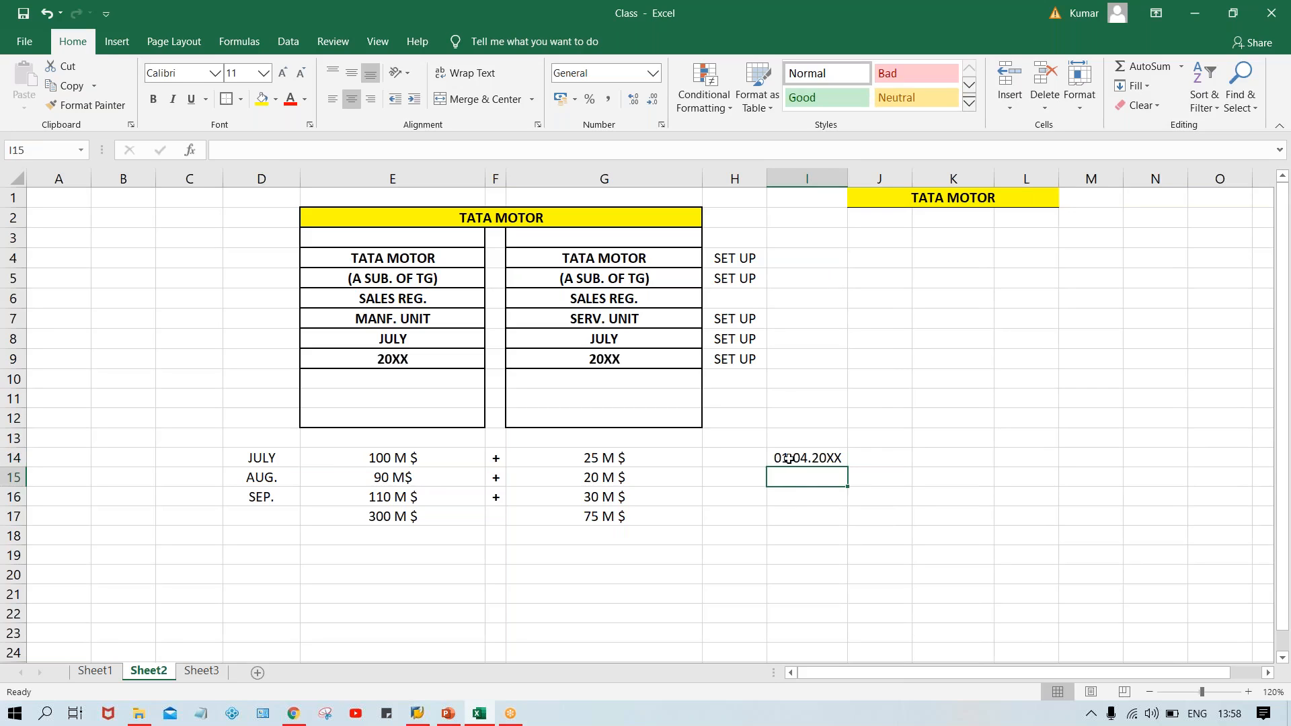
click(821, 457)
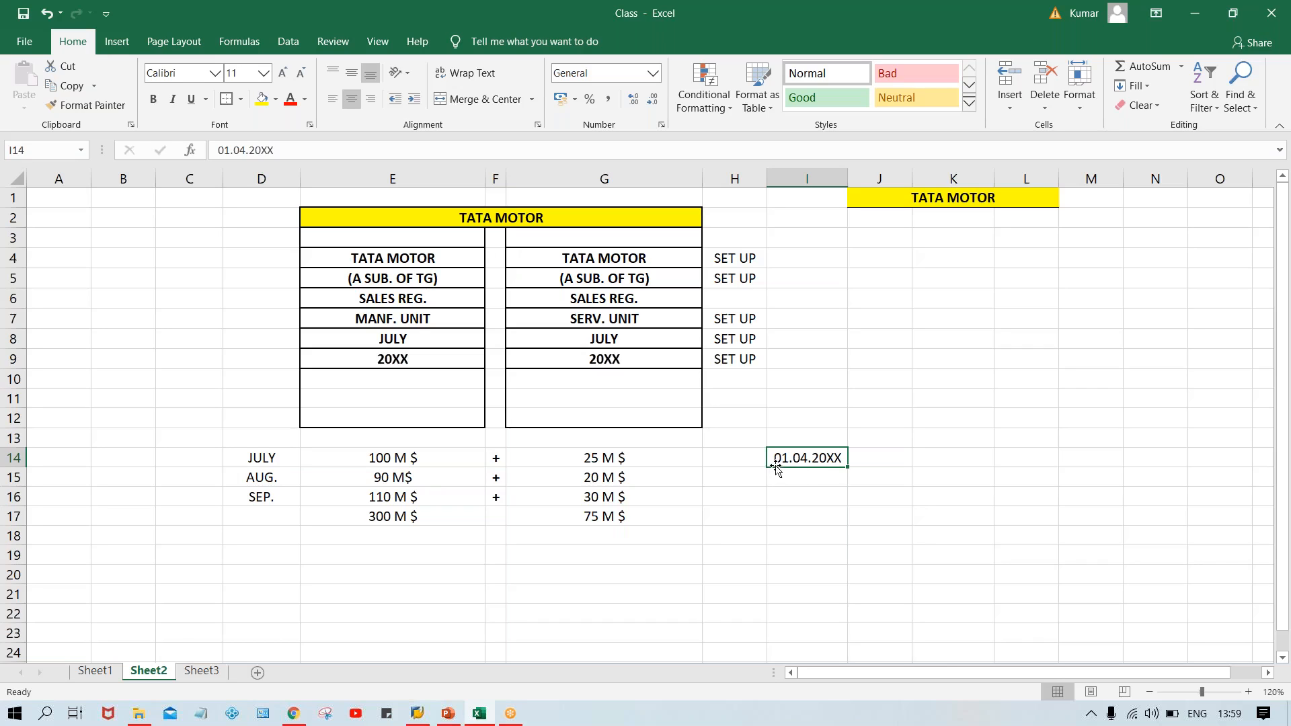
Step: Enter the row labels CL YR in cell H14 and NON CY in cell H15
click(732, 454)
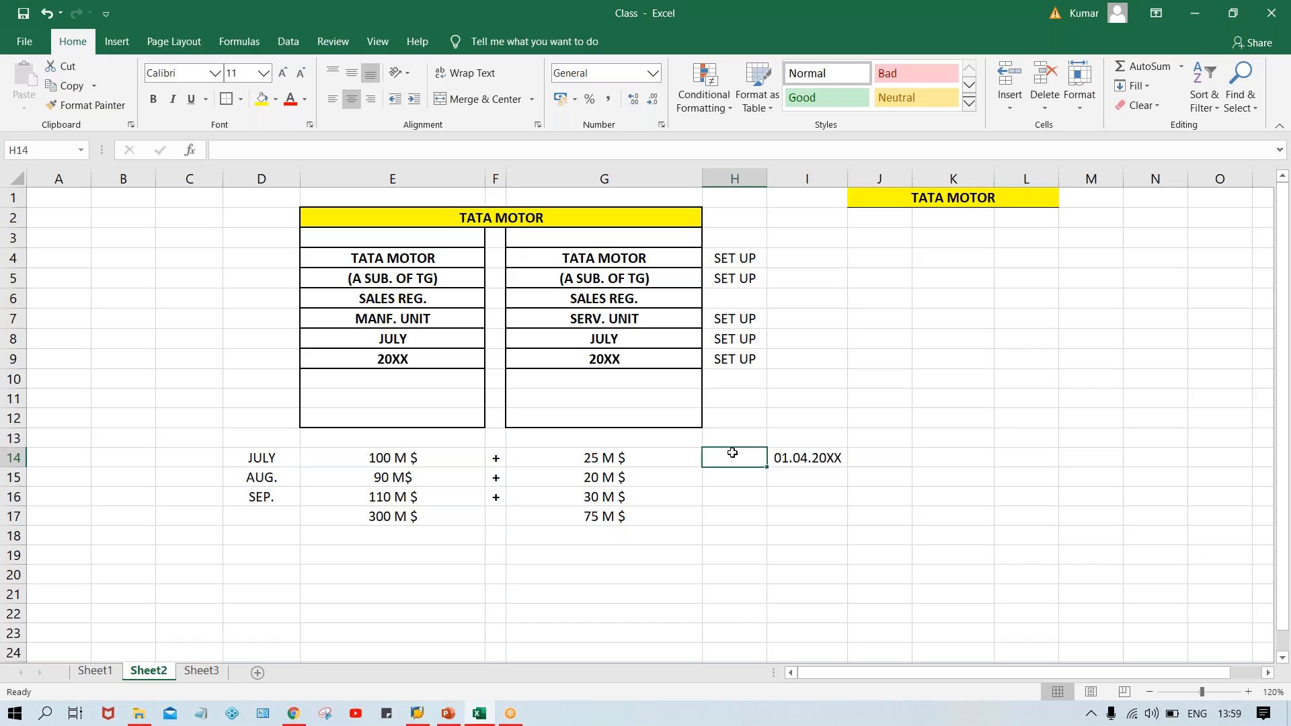
text(CL YR)
key(Return)
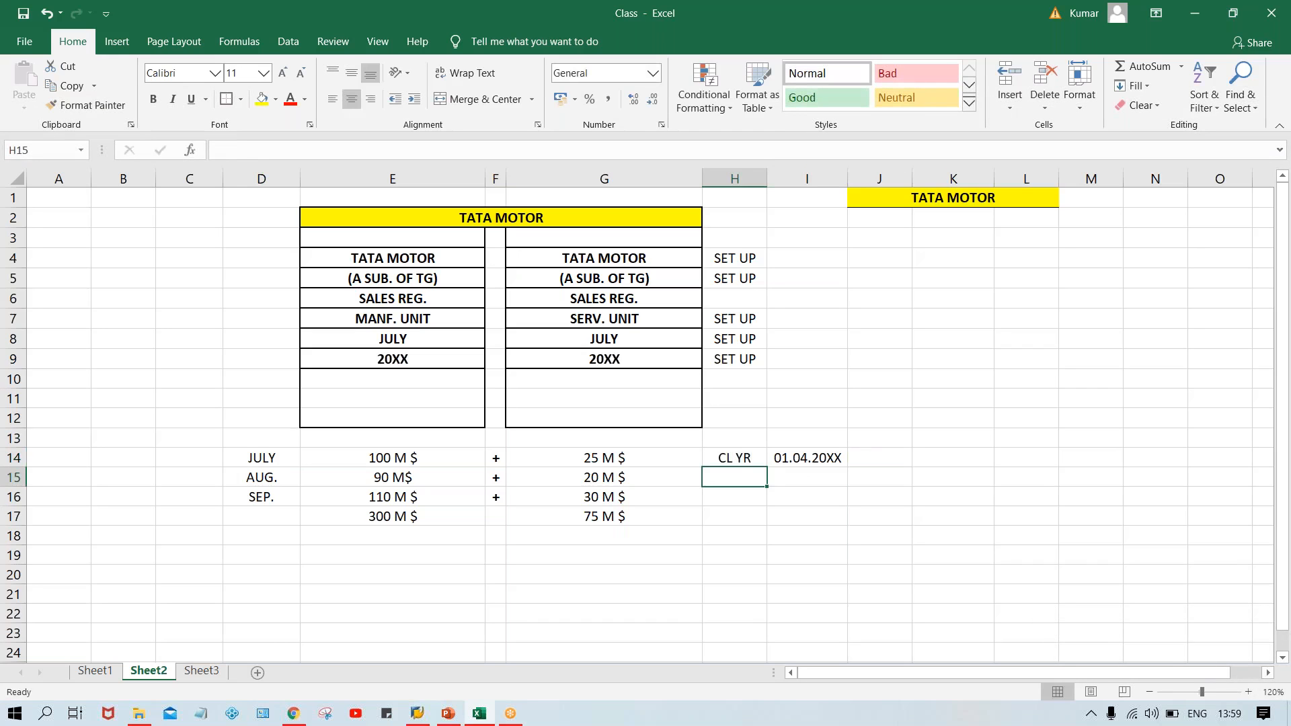
text(N)
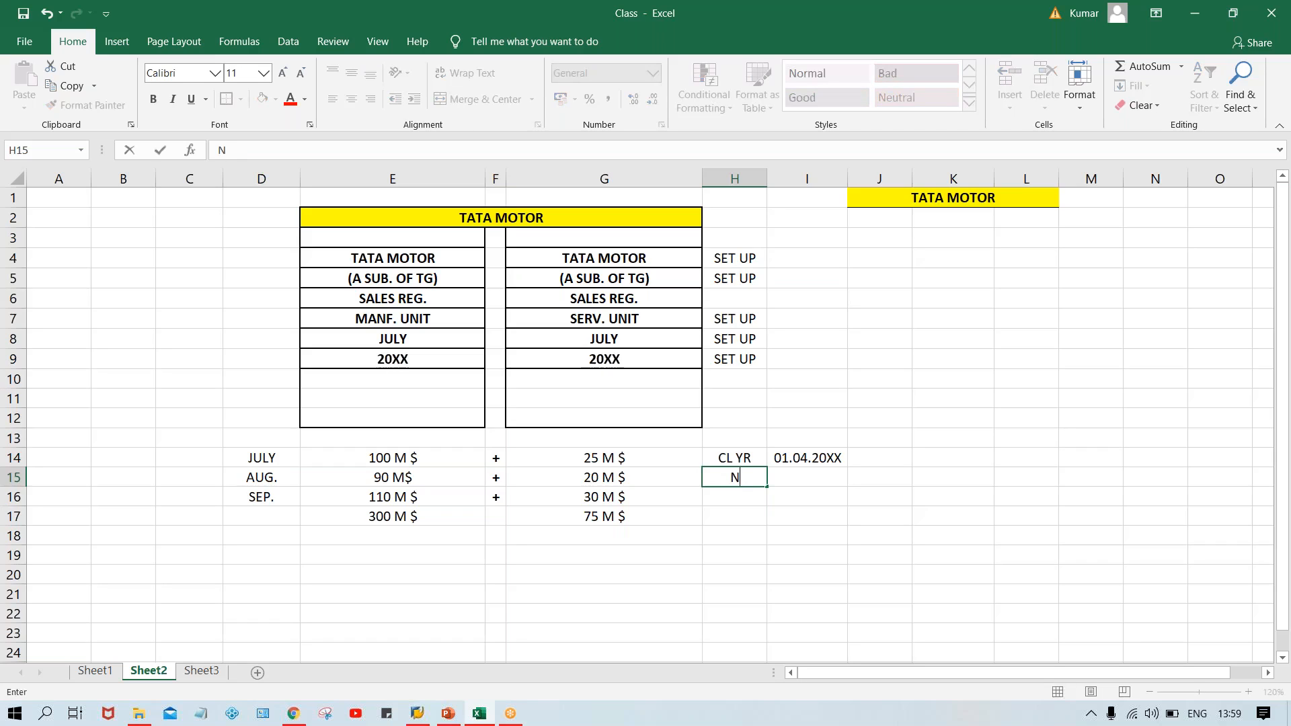
text(ON CY)
click(1261, 548)
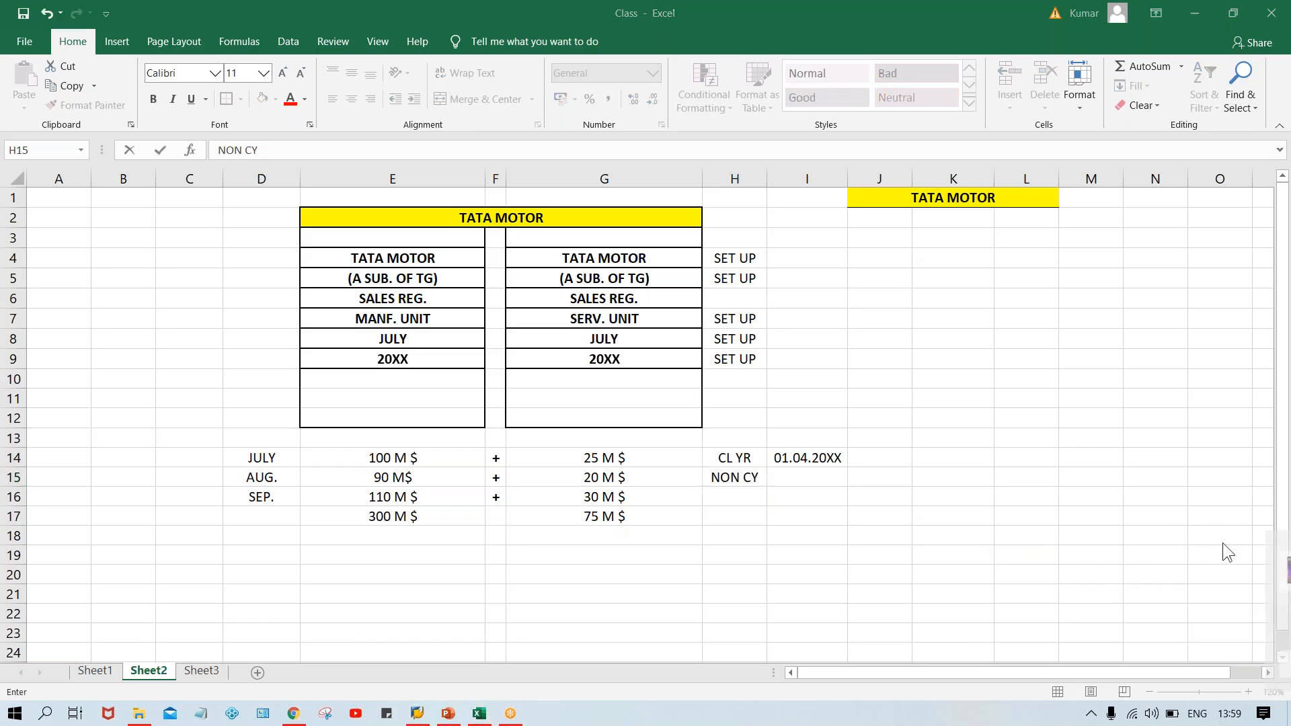
click(802, 474)
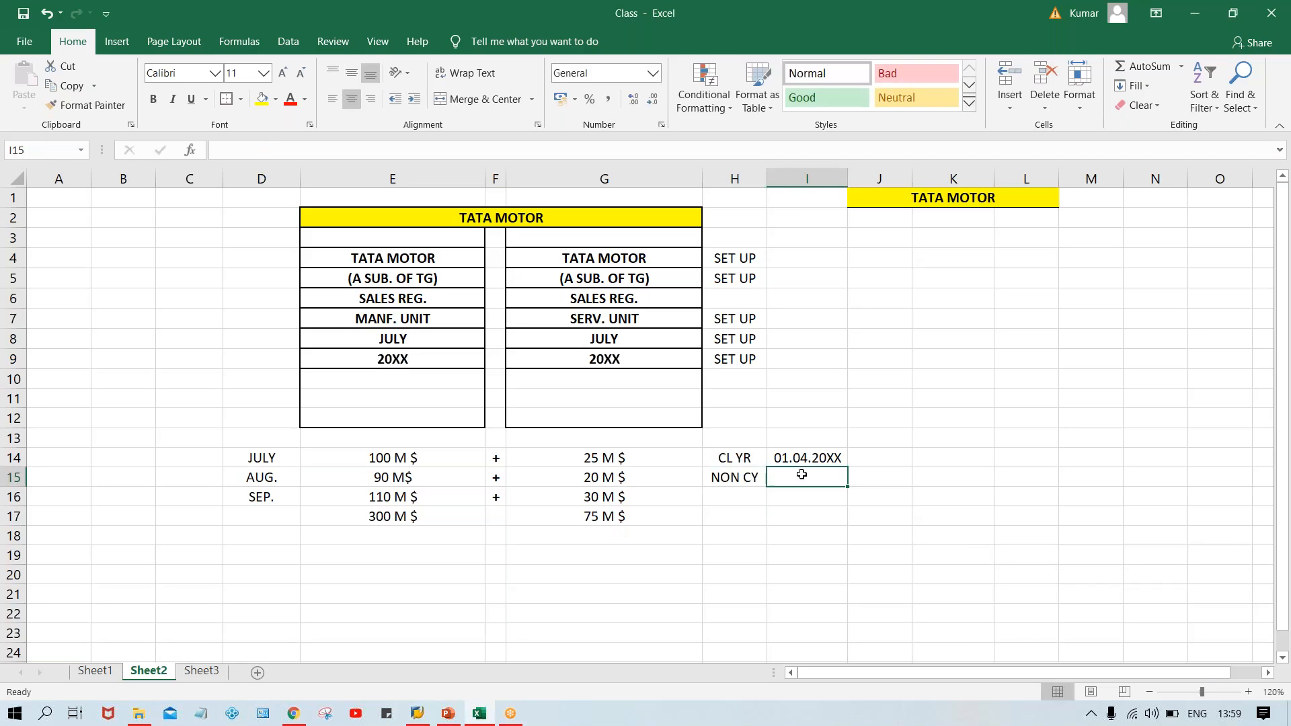
Step: Enter 4 for the CL YR row in J14 and 1 for the NON CY row in J15
click(871, 461)
text(4)
key(Return)
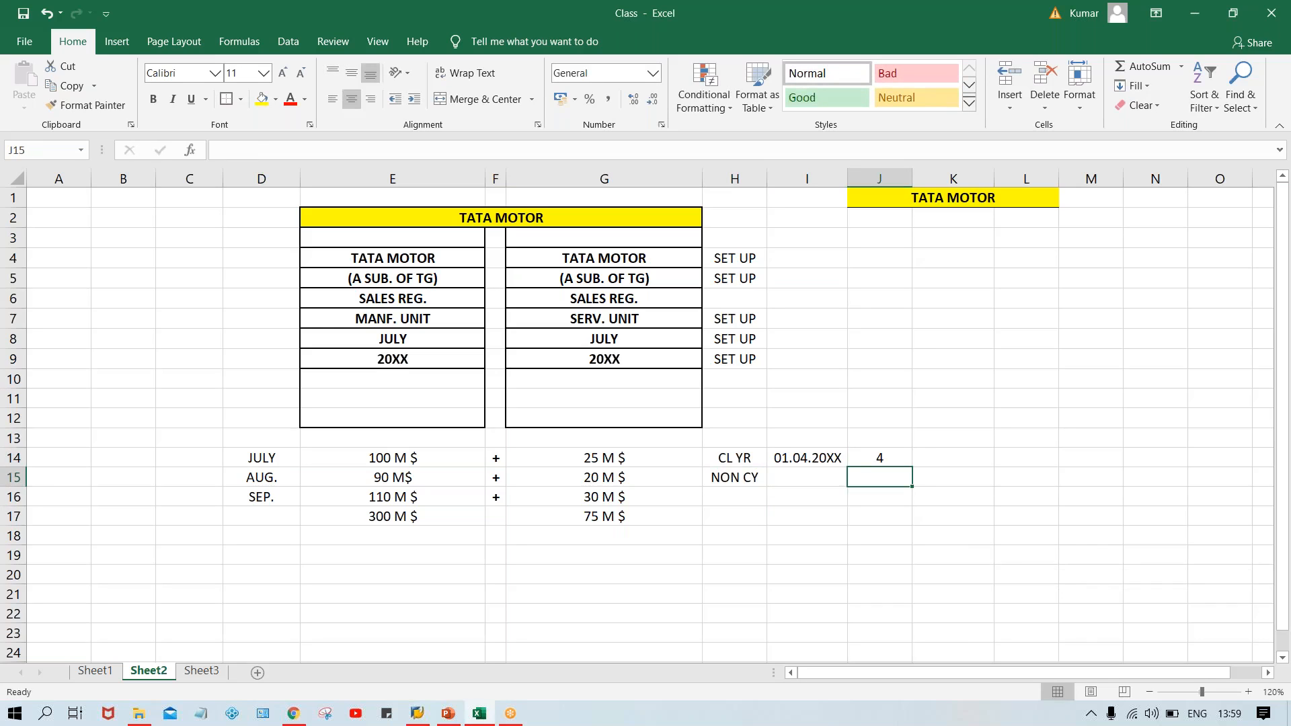
text(1)
key(Return)
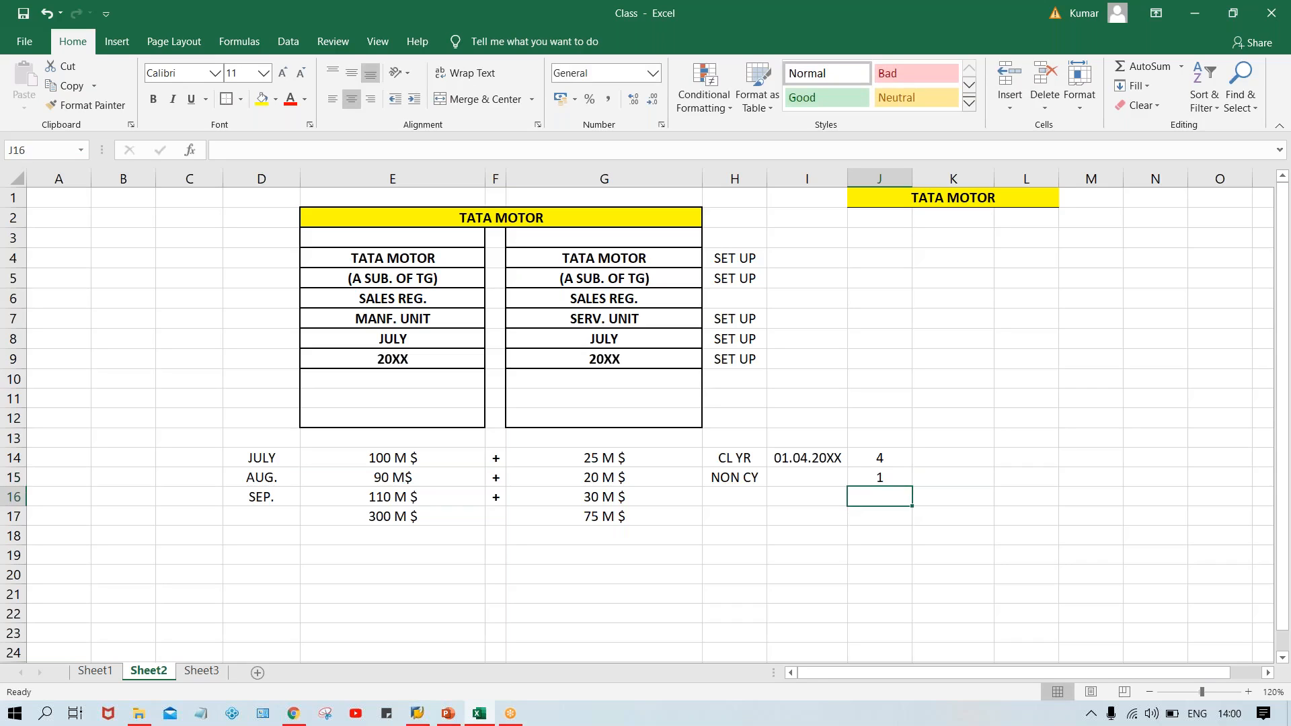
Step: Review the CL YR and NON CY entries in H14:J15 against the company, subsidiary and unit rows of the registers
drag(728, 457, 881, 476)
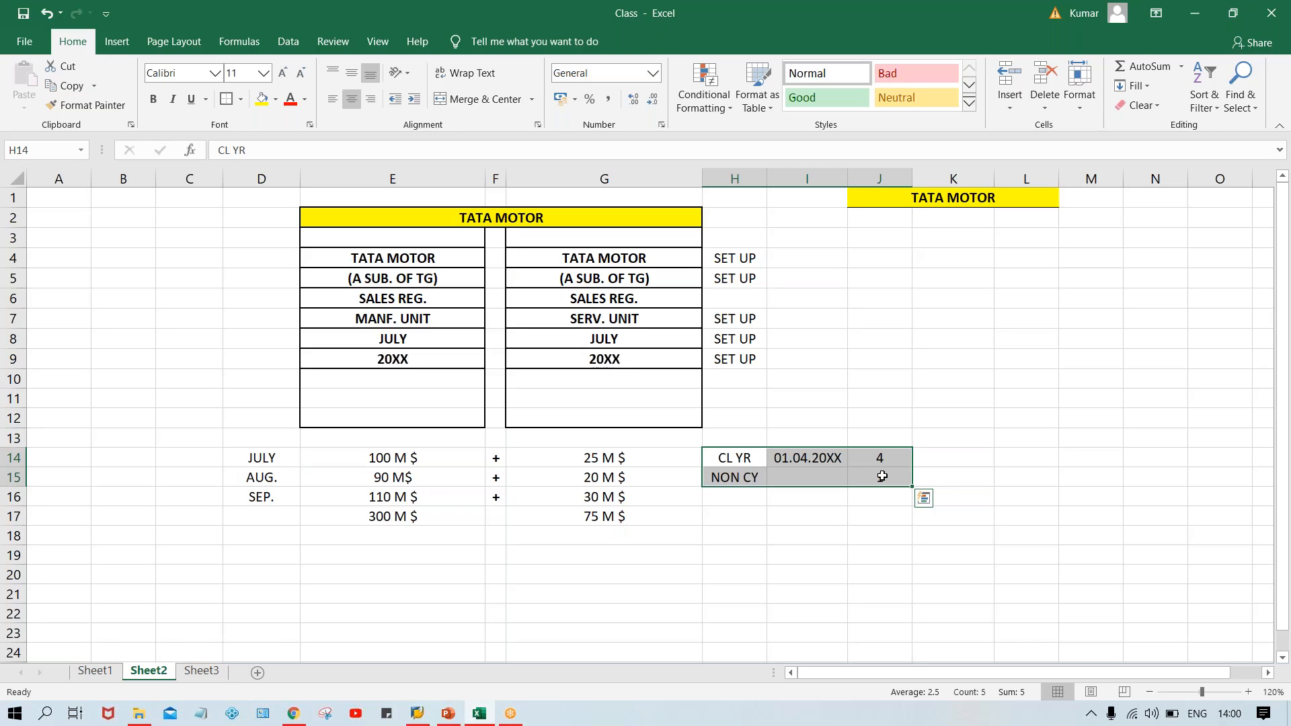
click(418, 257)
click(436, 281)
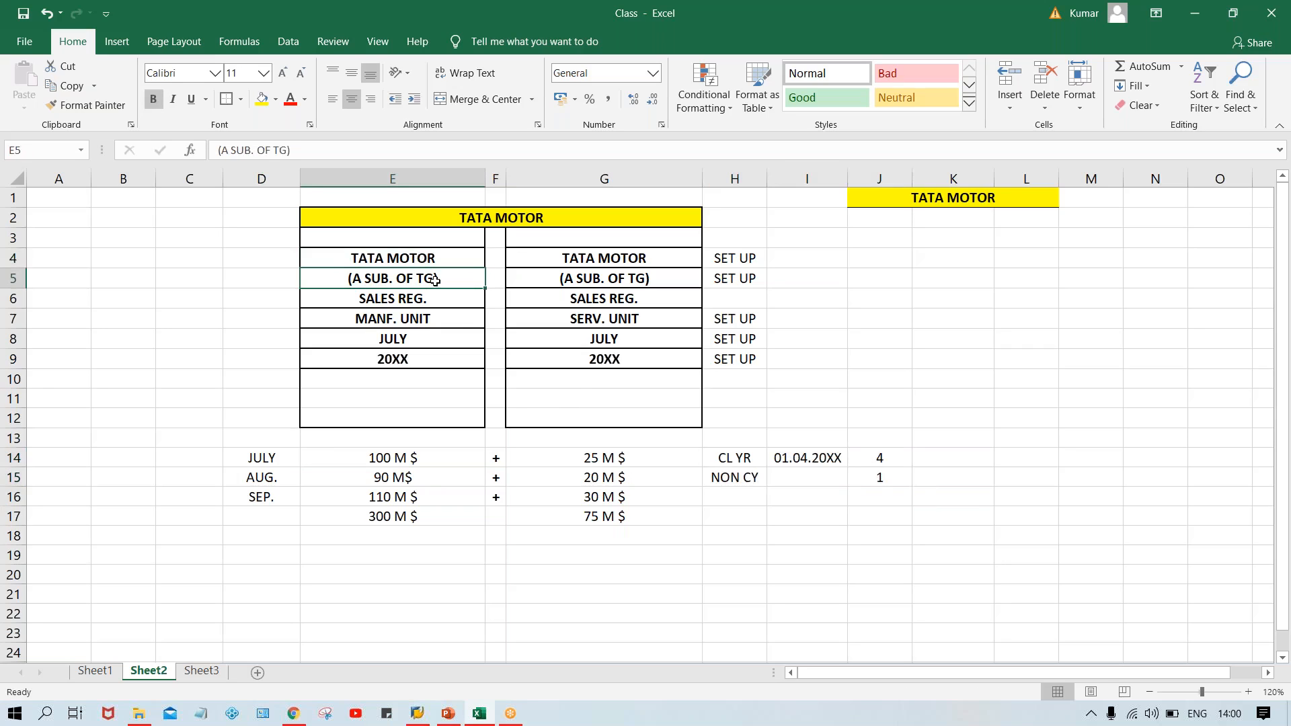
click(466, 318)
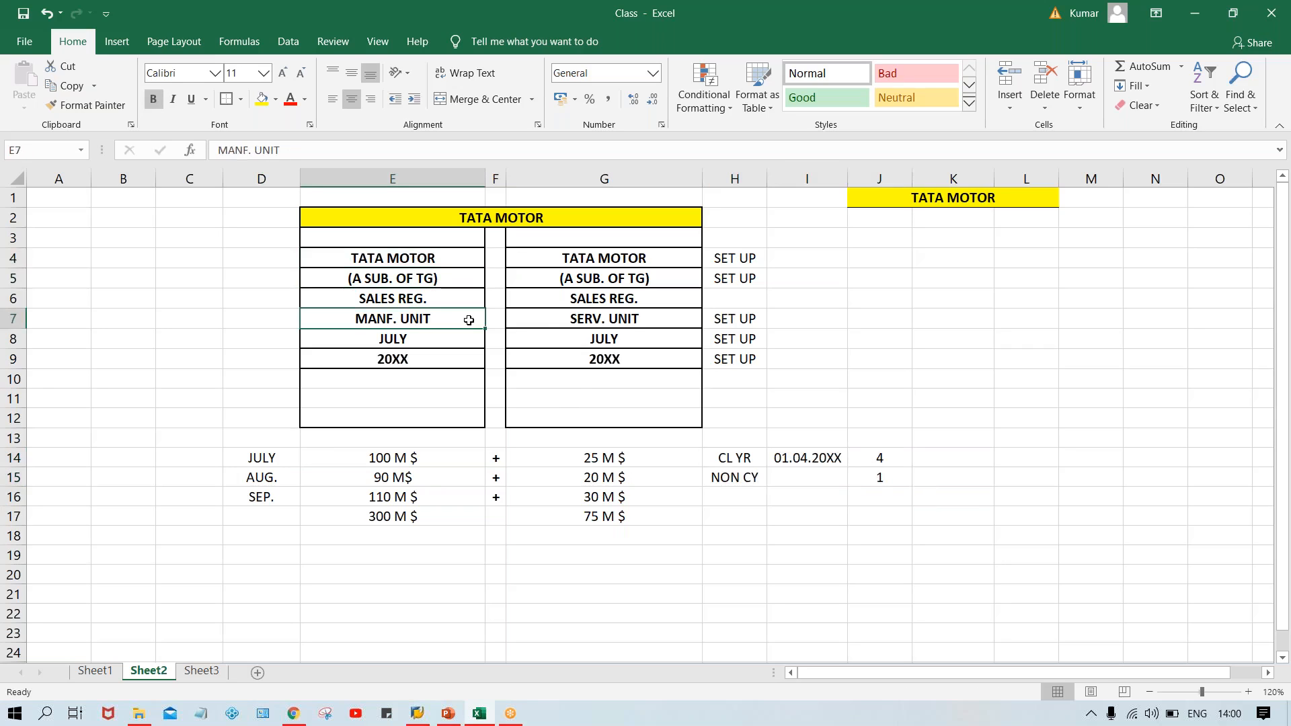
click(564, 320)
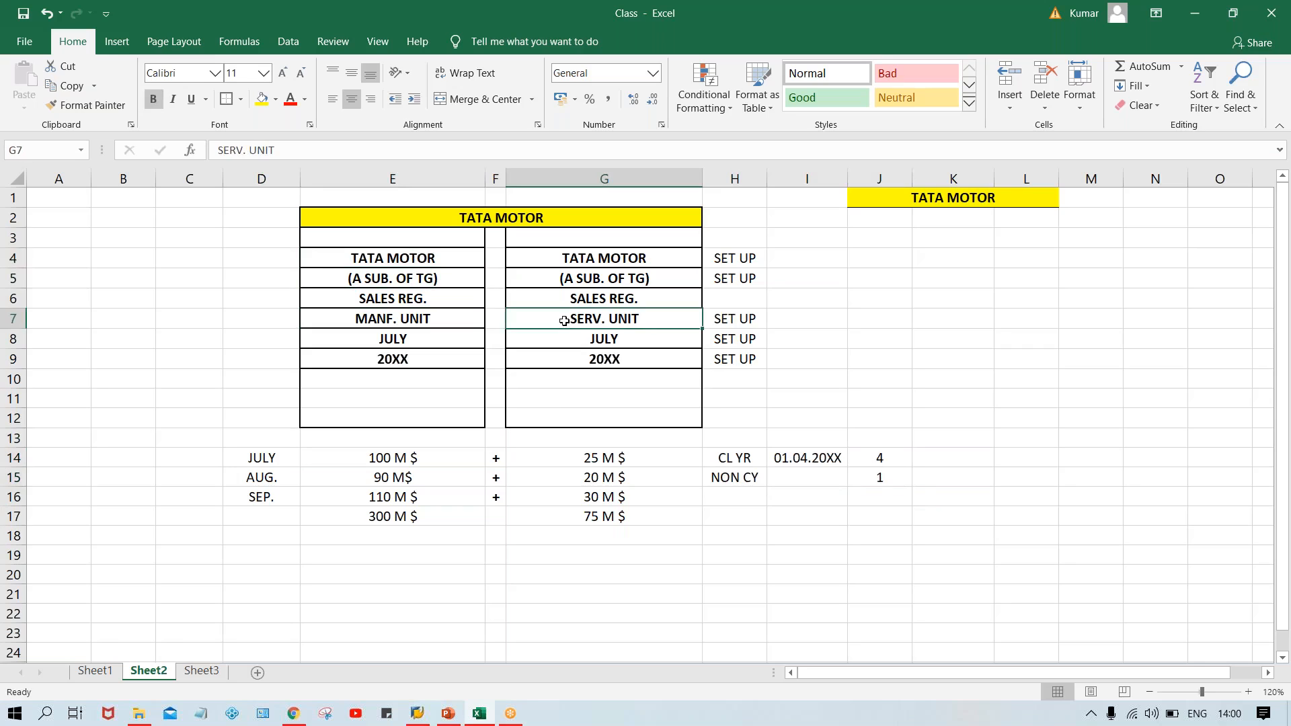
click(392, 335)
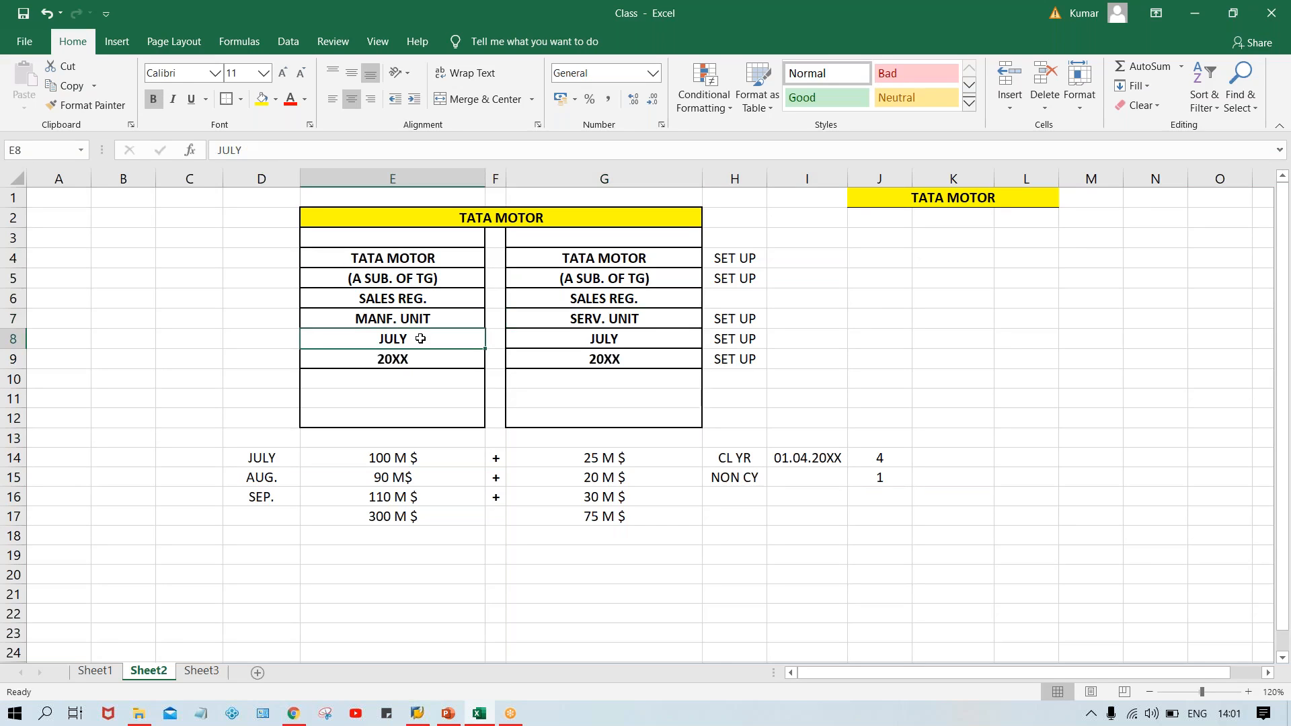
click(419, 359)
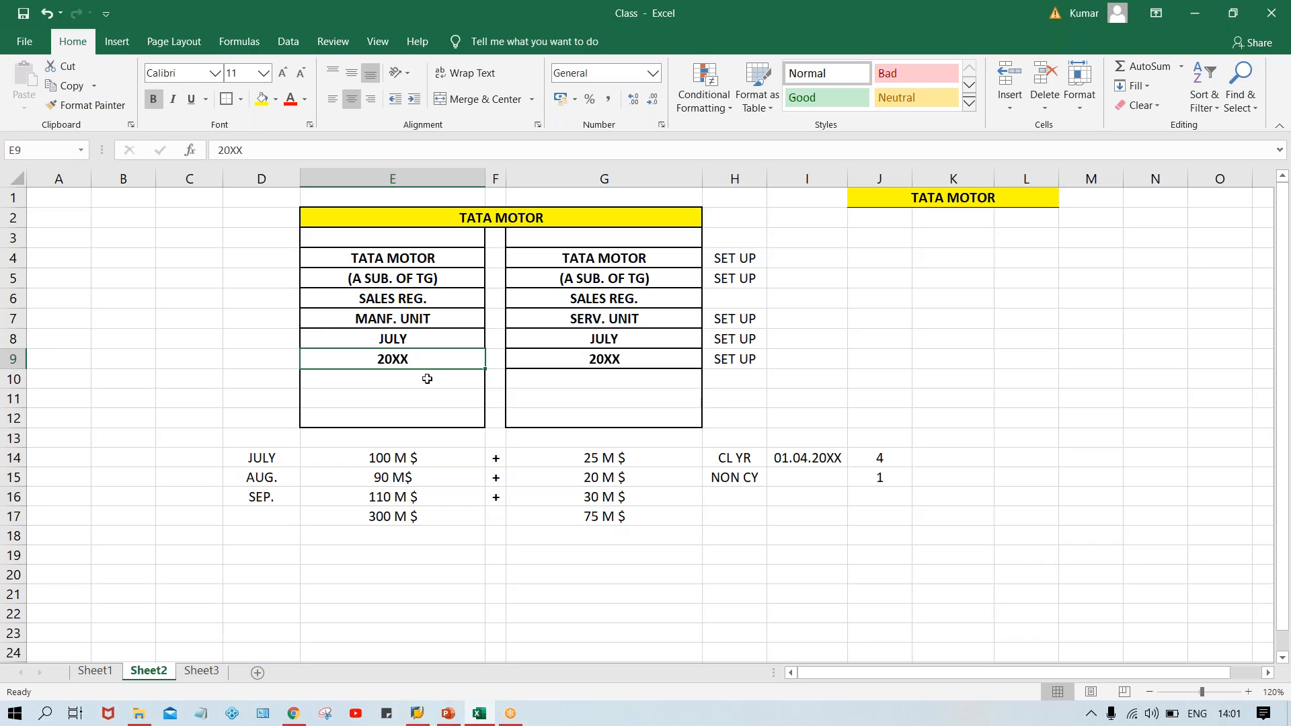
click(605, 279)
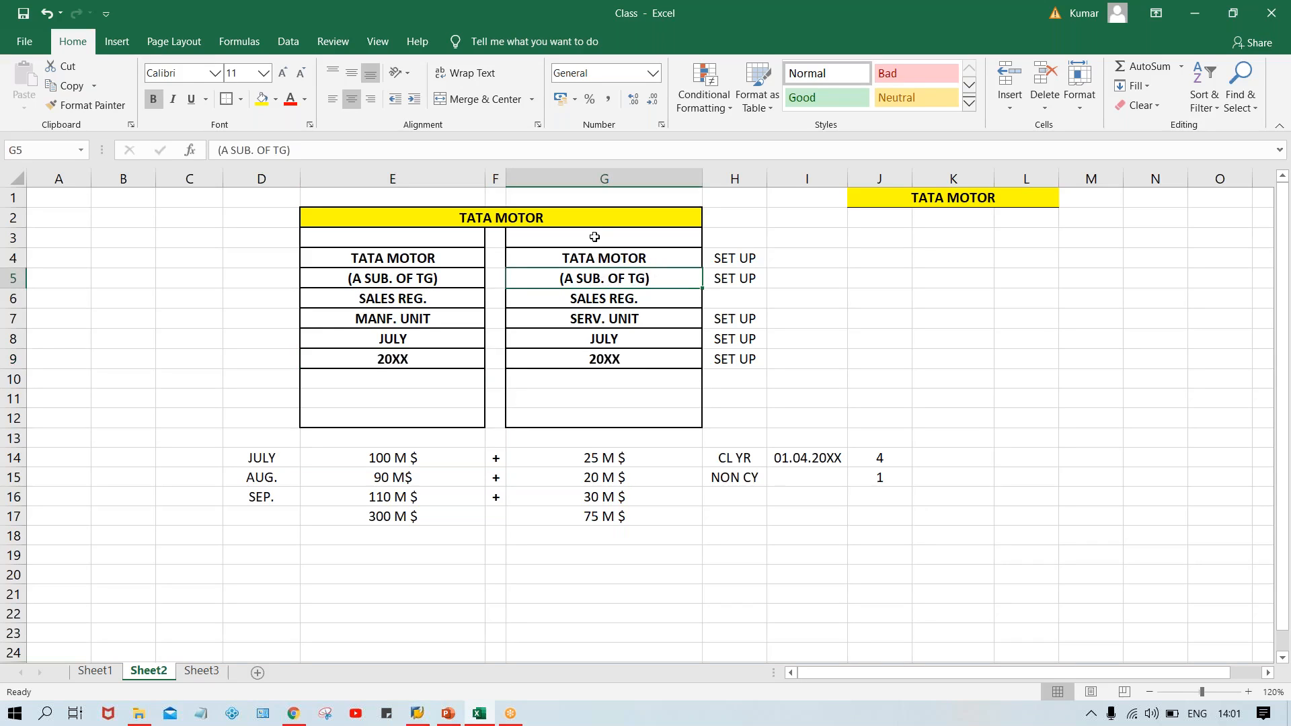
Step: Enter the heading TATA GRP. in cell K4 and its level COMP. in cell L4
click(932, 274)
click(942, 251)
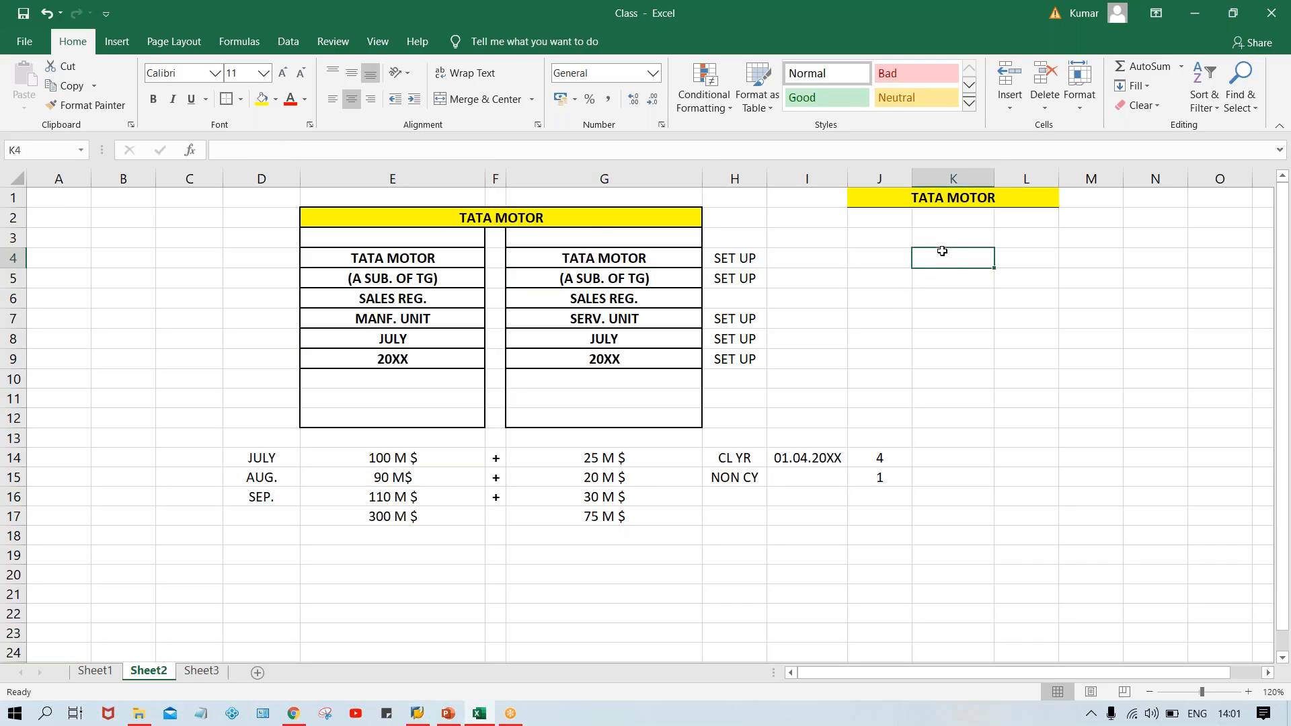
text(TATA GR)
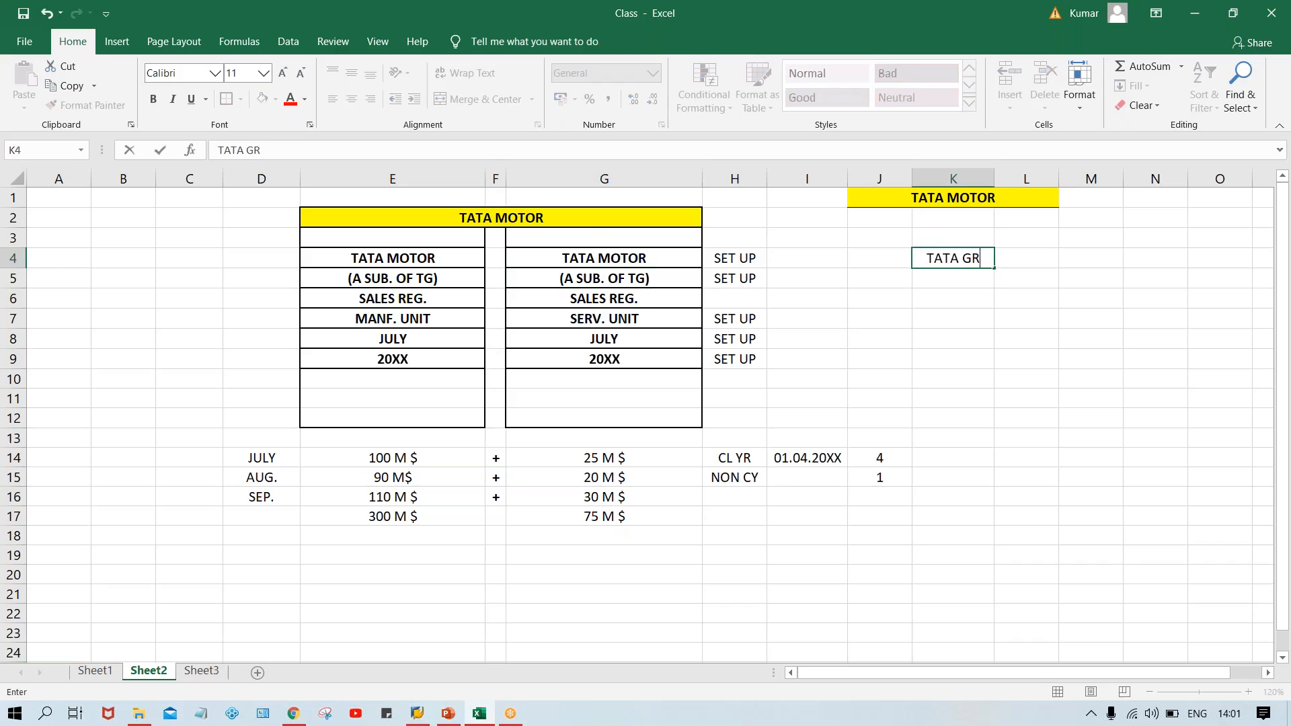
text(P.)
click(1030, 262)
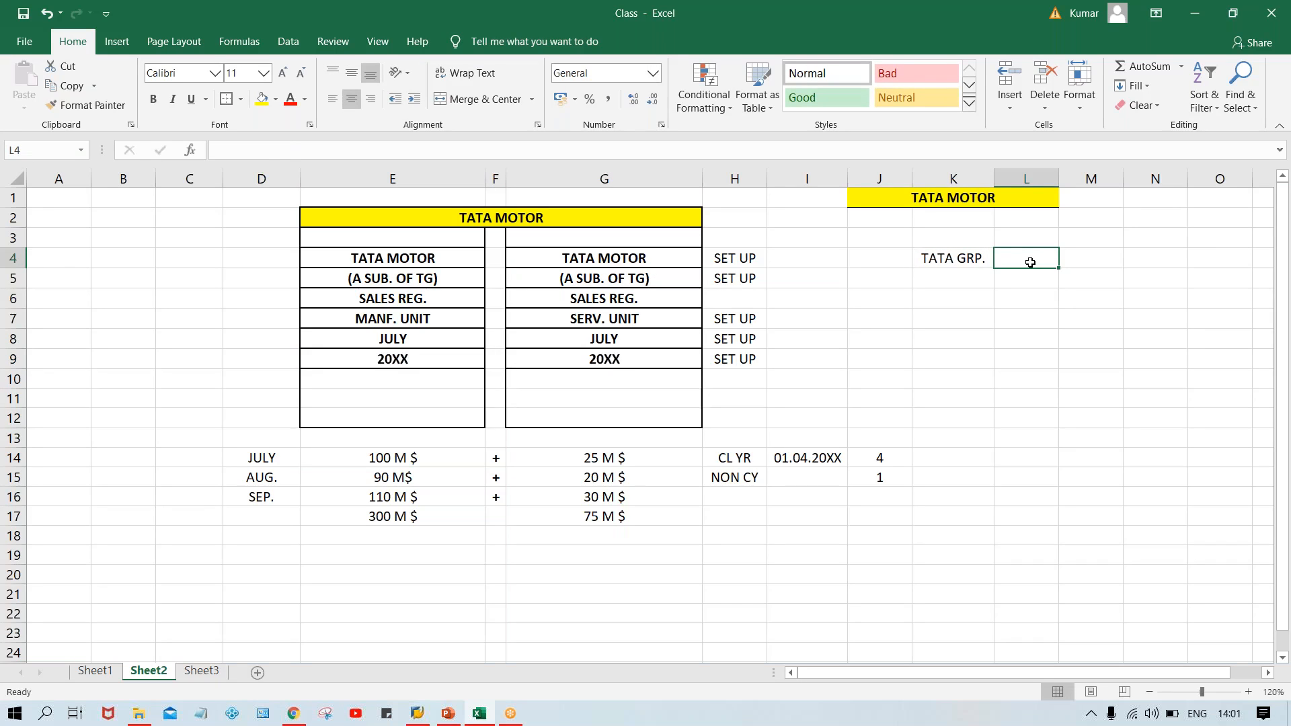
text(C)
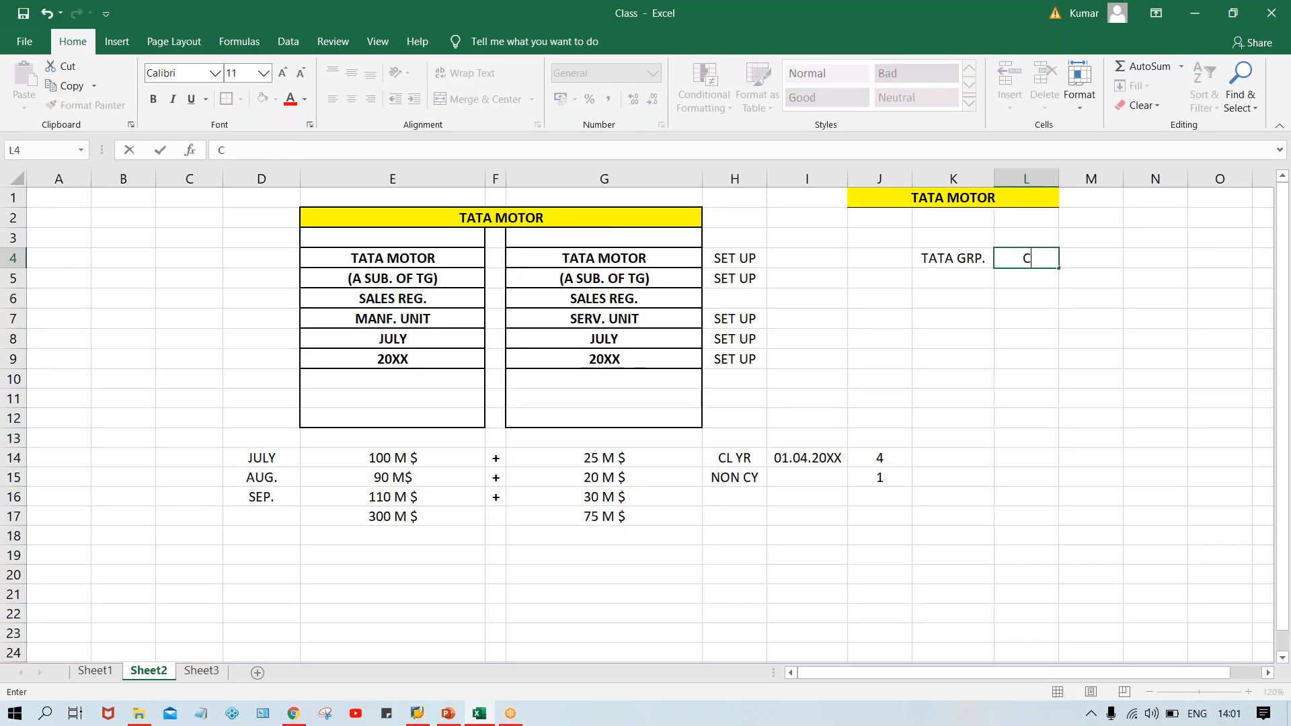
text(OMP.)
key(Return)
click(963, 258)
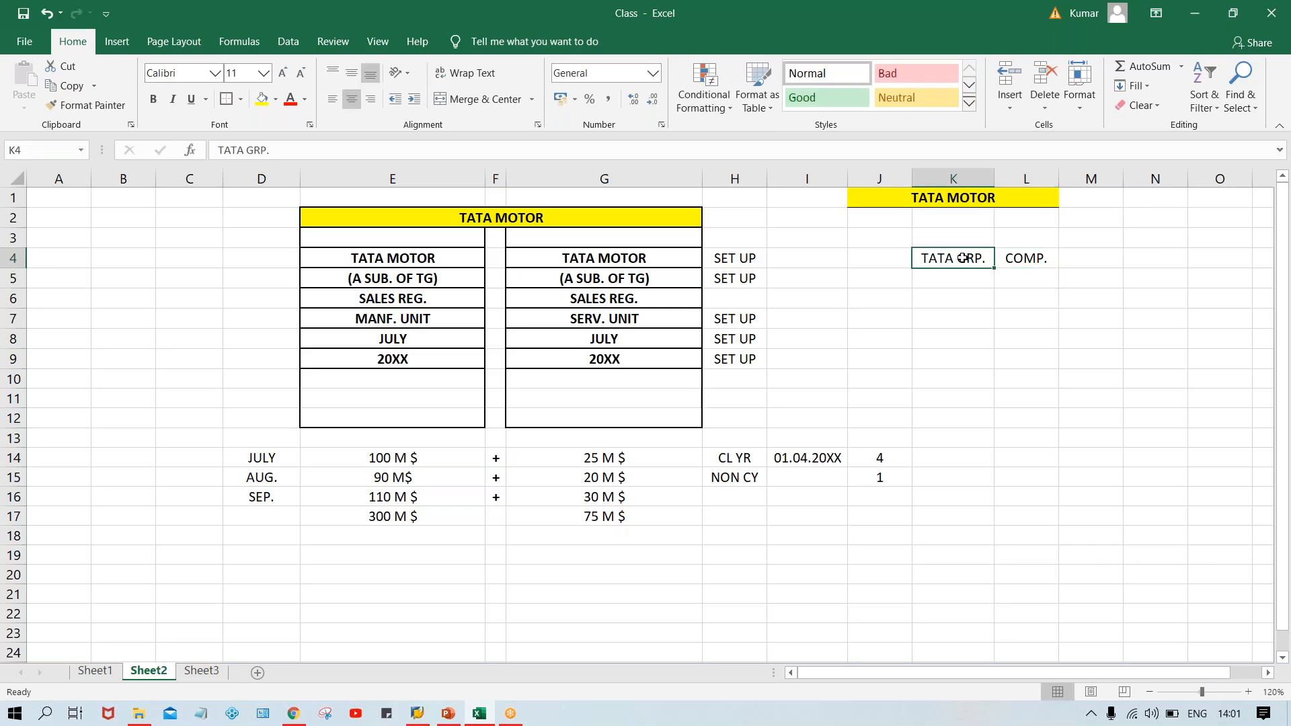
click(1022, 255)
Step: List the group companies TM, TS and TC in cells K5:K7 below the TATA GRP. heading
click(960, 277)
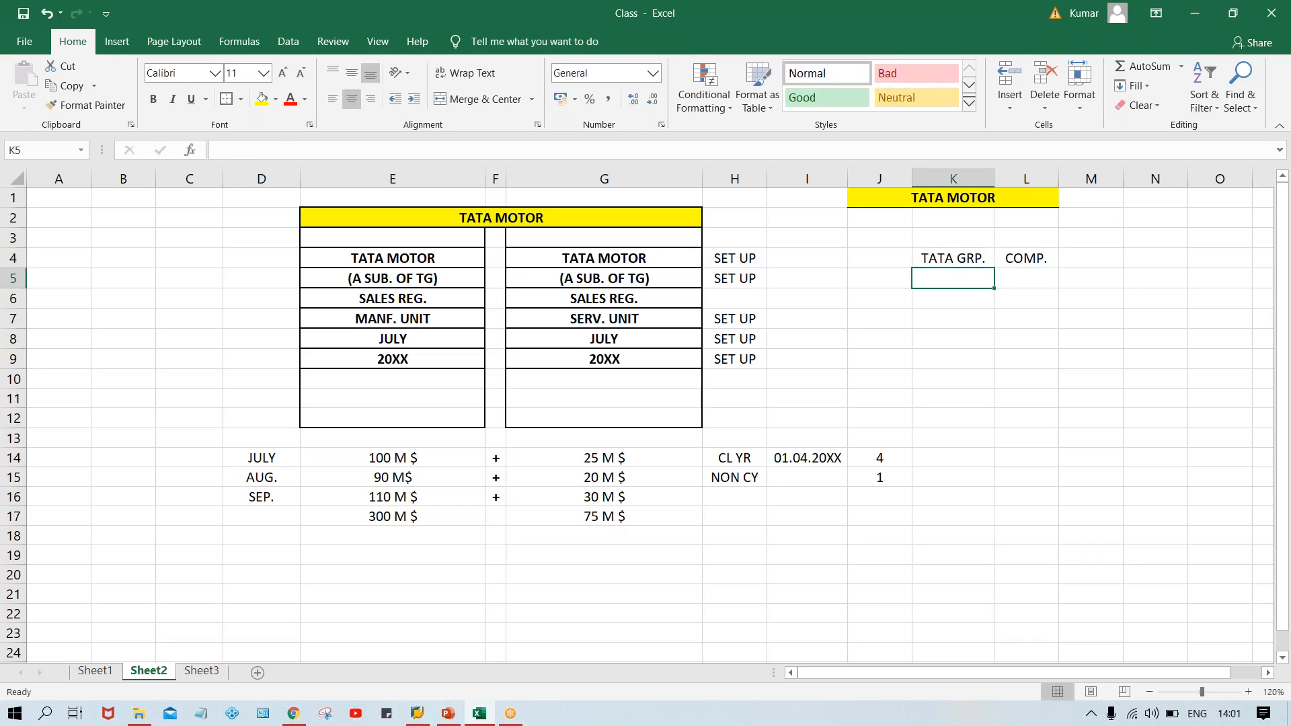
text(TM)
key(Return)
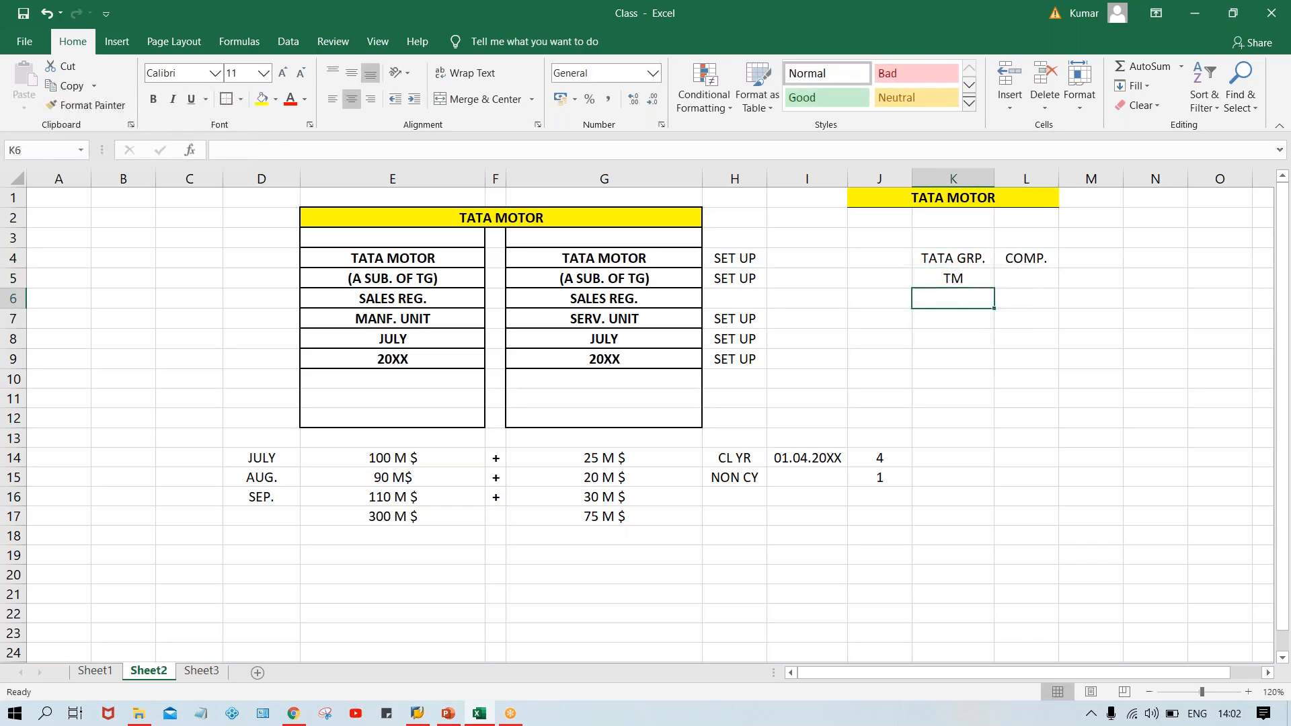
text(TS)
key(Return)
text(TC)
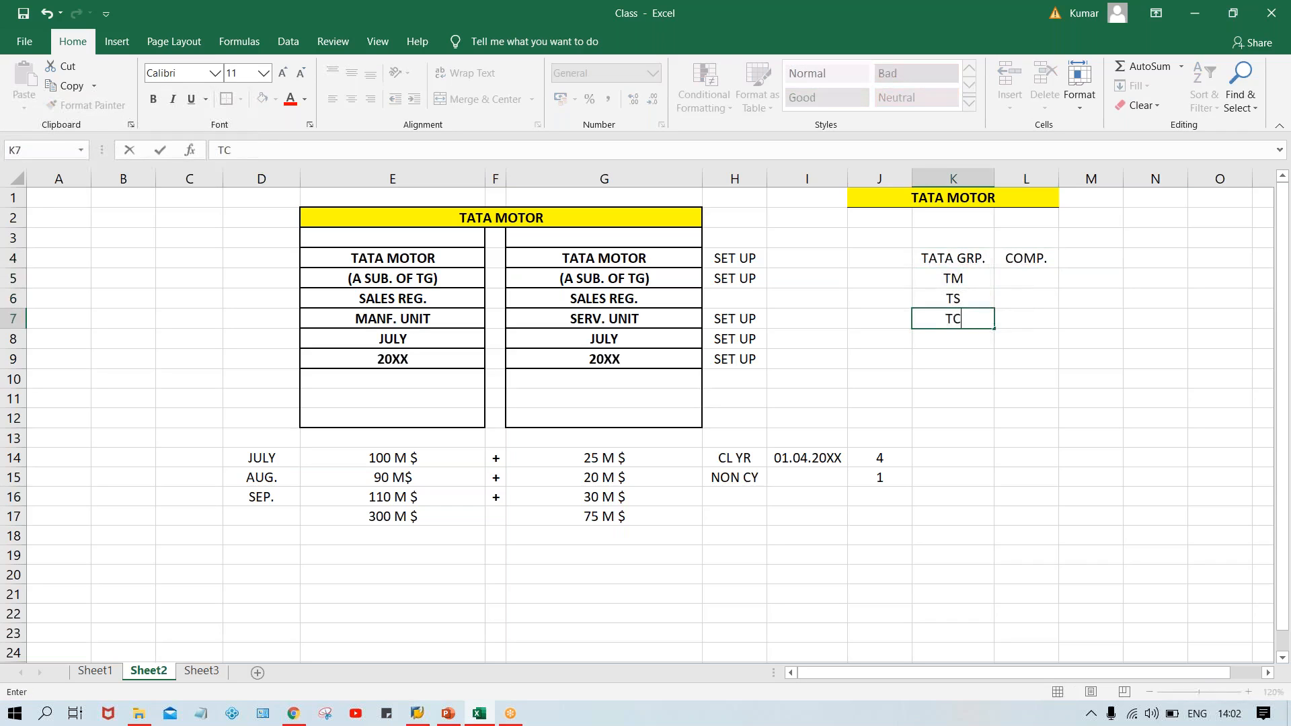
key(Return)
Step: Merge cells L5:L7, enter CC in the merged cell and align it to the vertical middle
drag(1014, 279, 1017, 318)
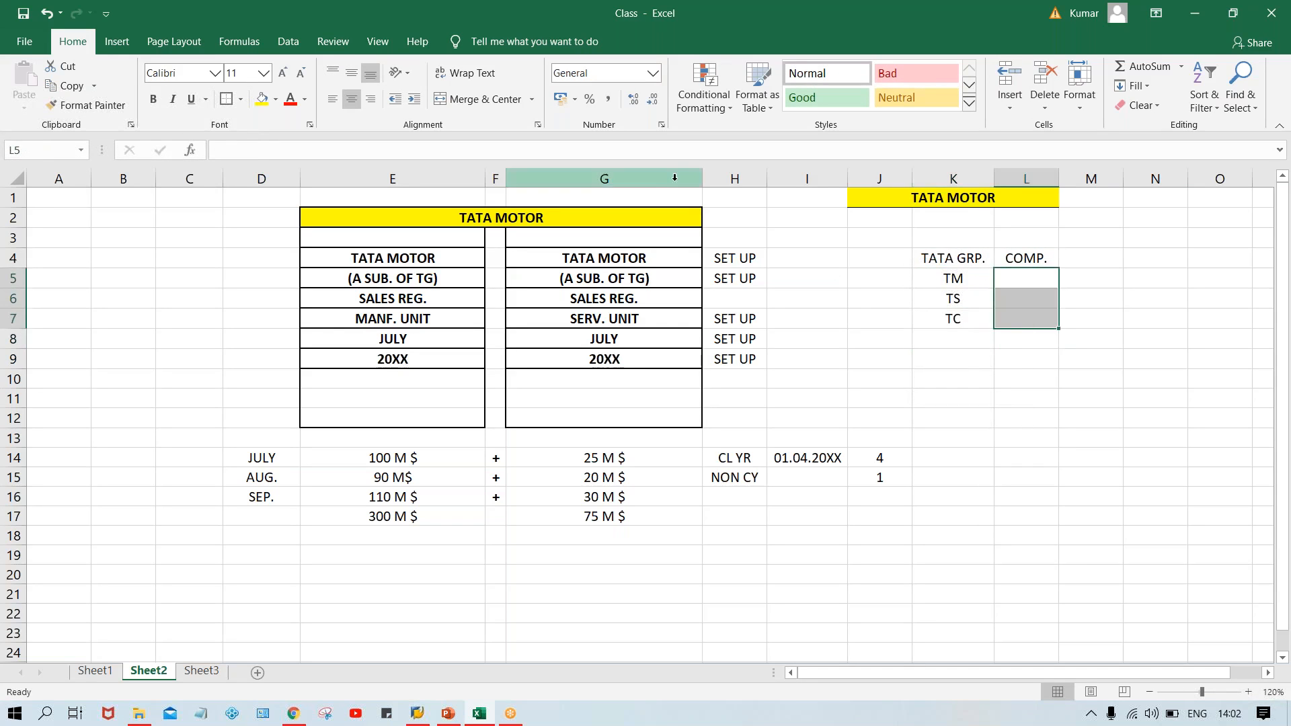
click(494, 100)
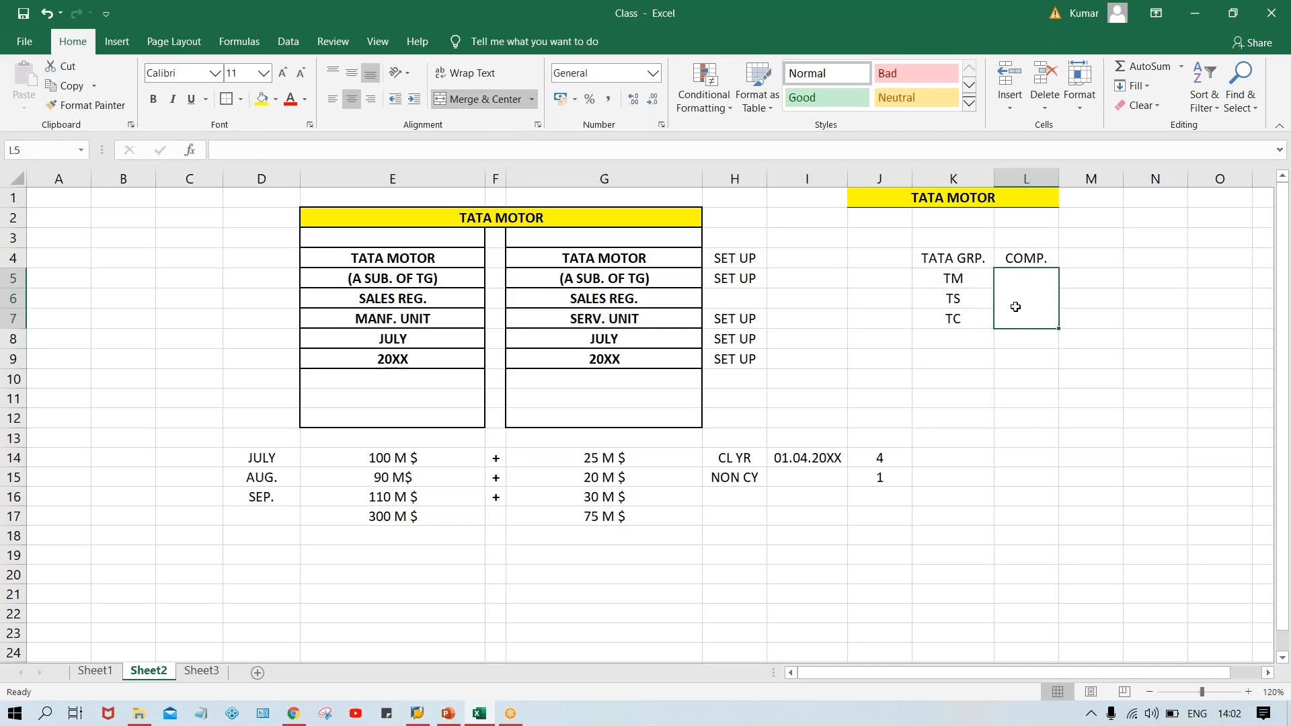
text(C)
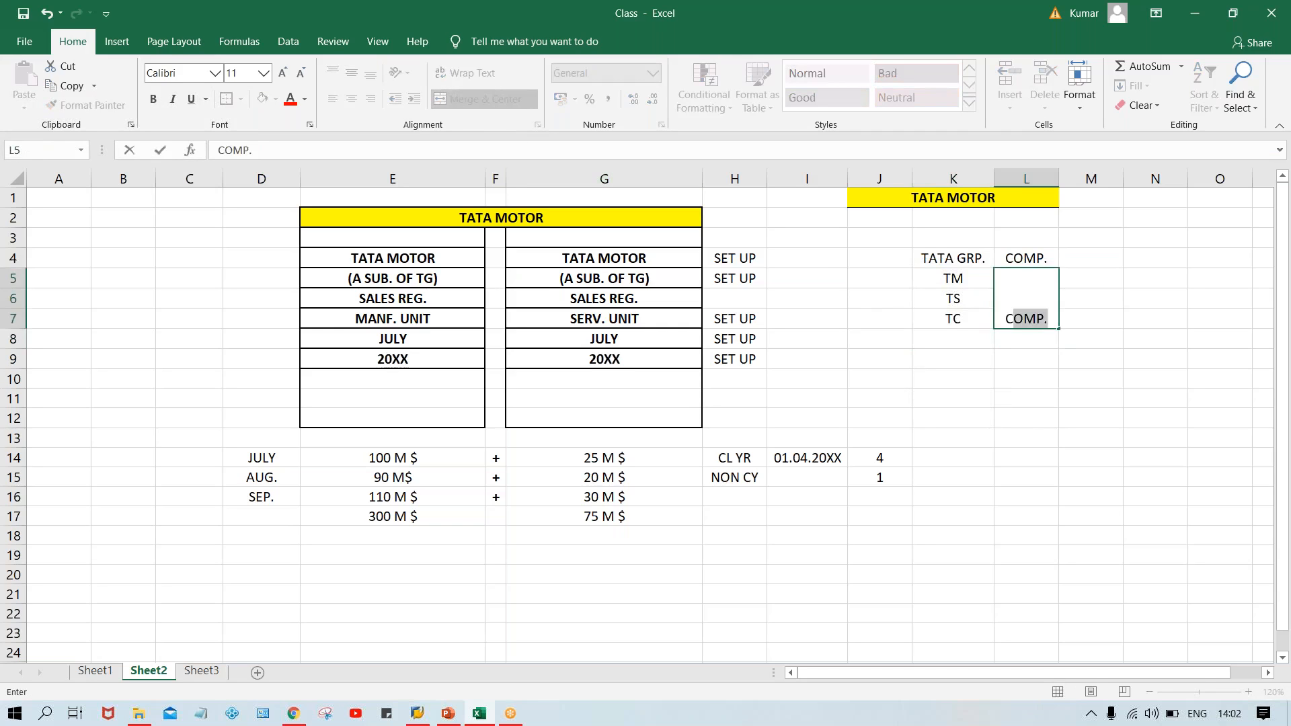
text(C)
key(Return)
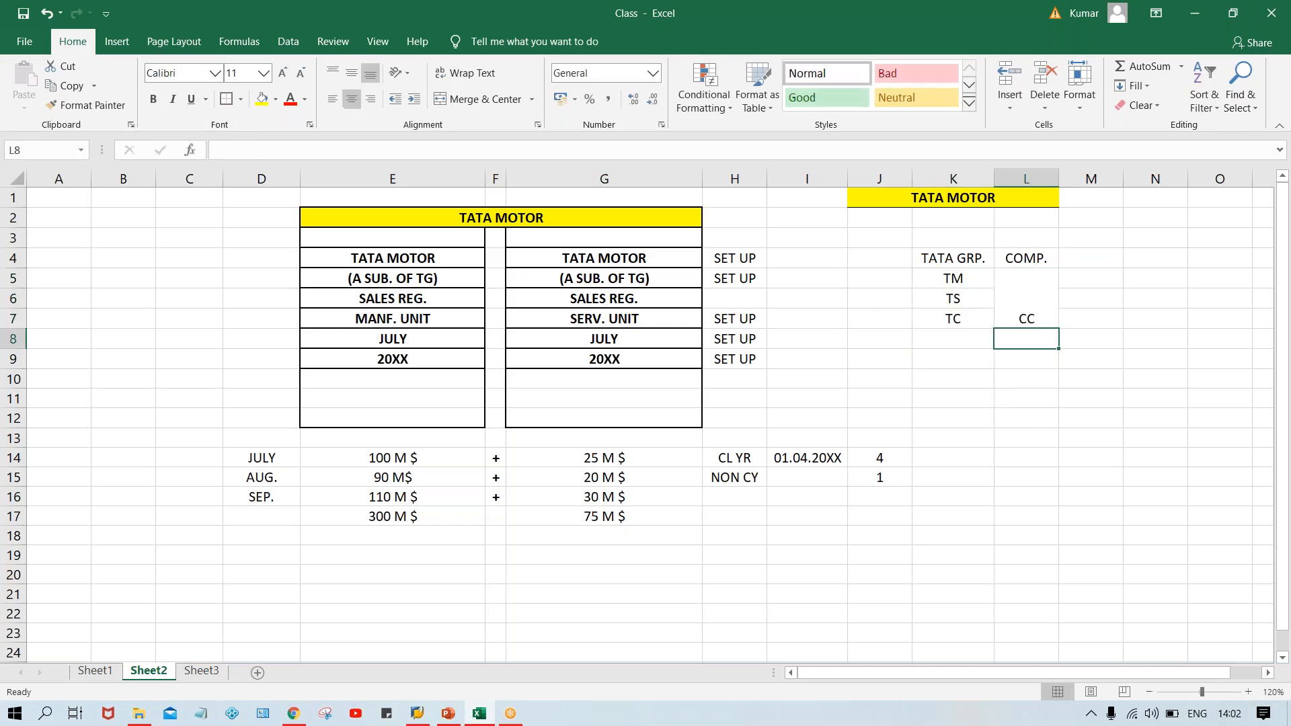
click(1022, 301)
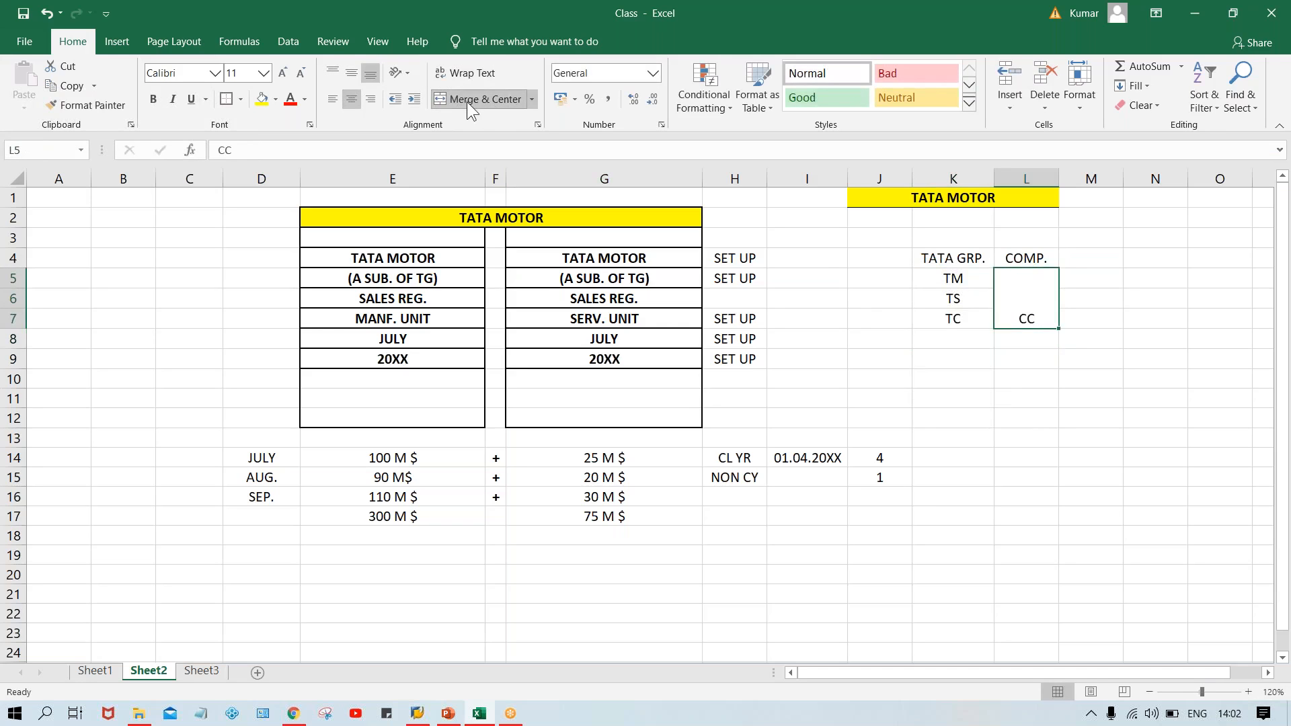
click(347, 71)
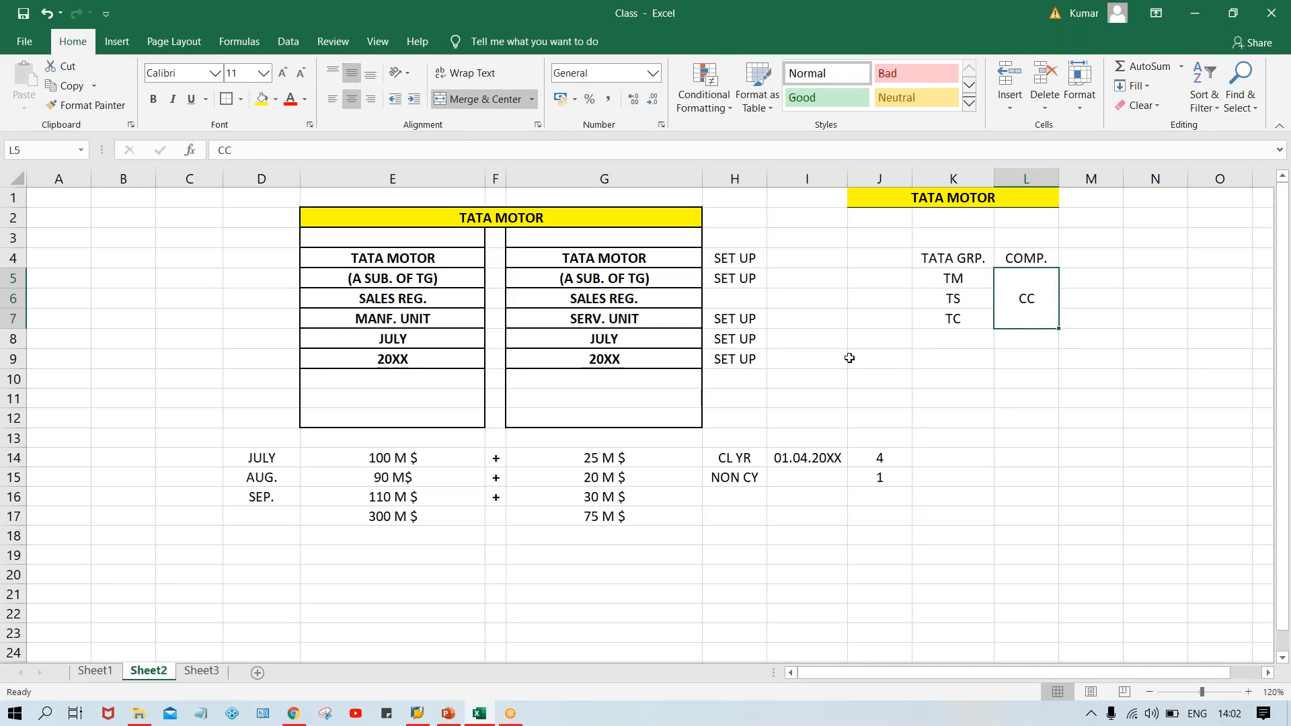
Step: Examine the TM, TS and TC entries in K5:K7 against the COMP. and CC labels beside them
click(946, 281)
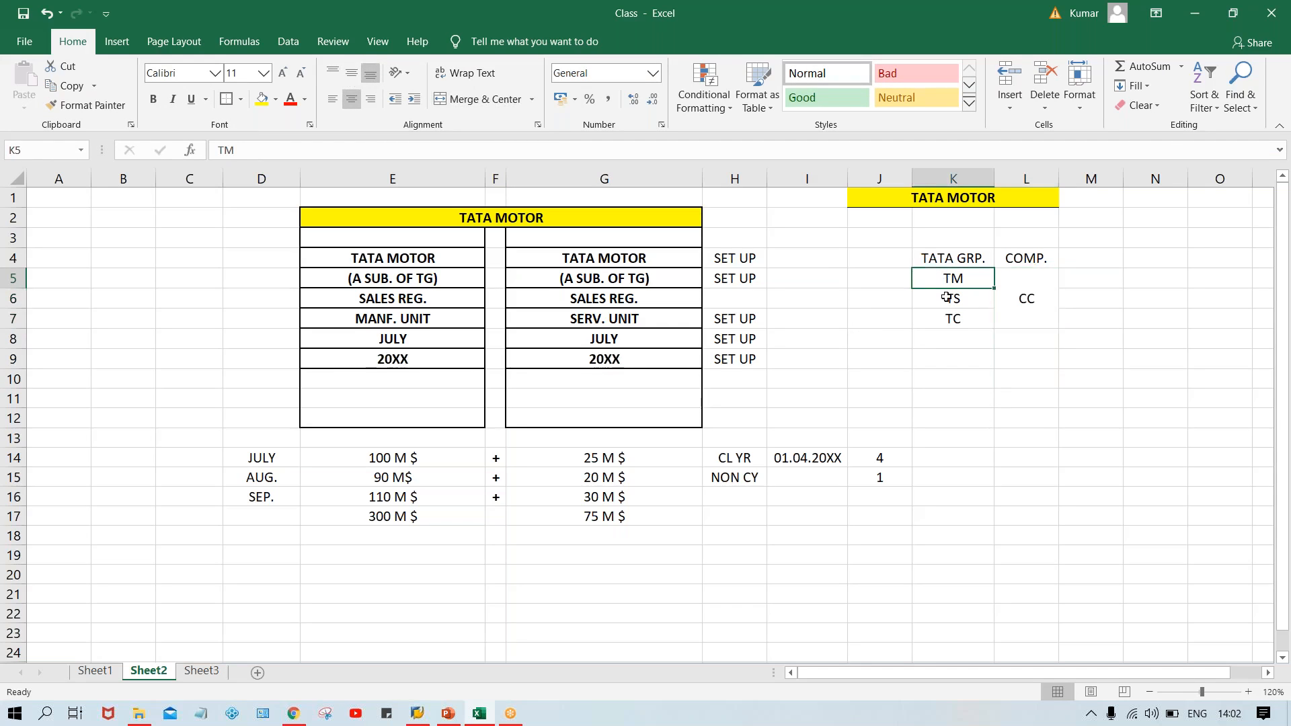
click(946, 296)
click(952, 314)
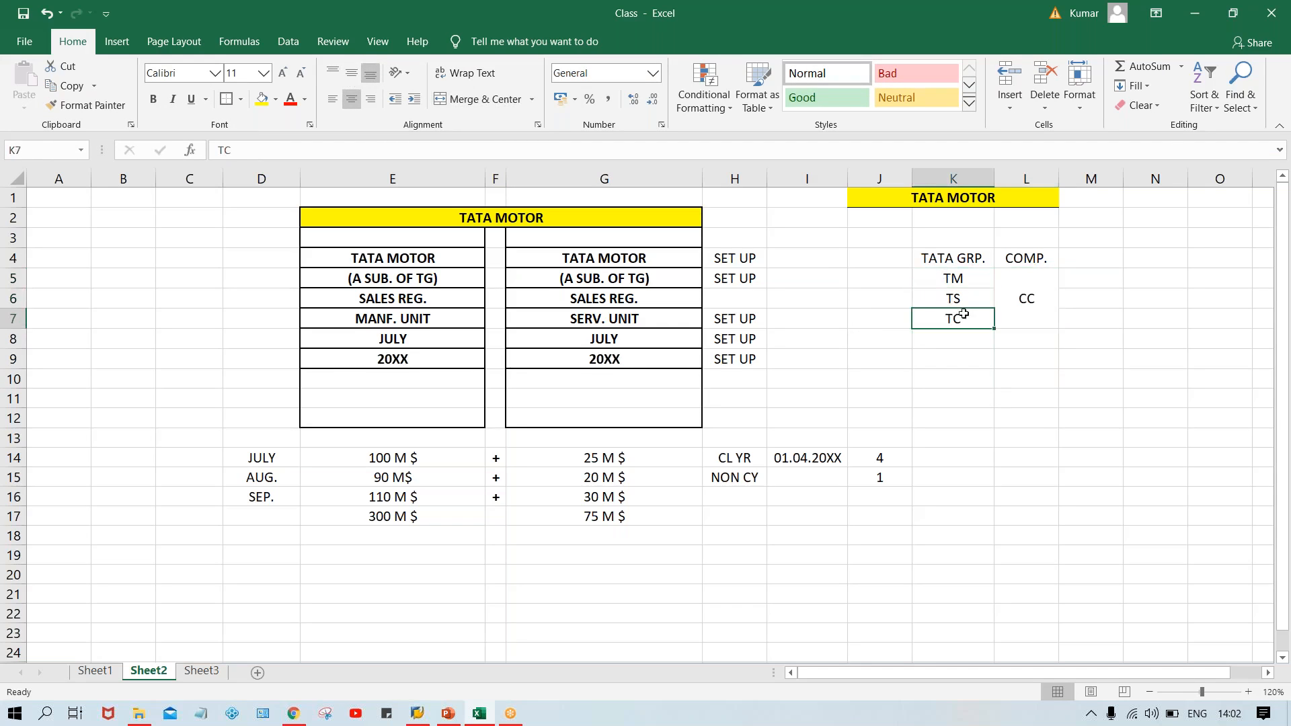
click(1029, 307)
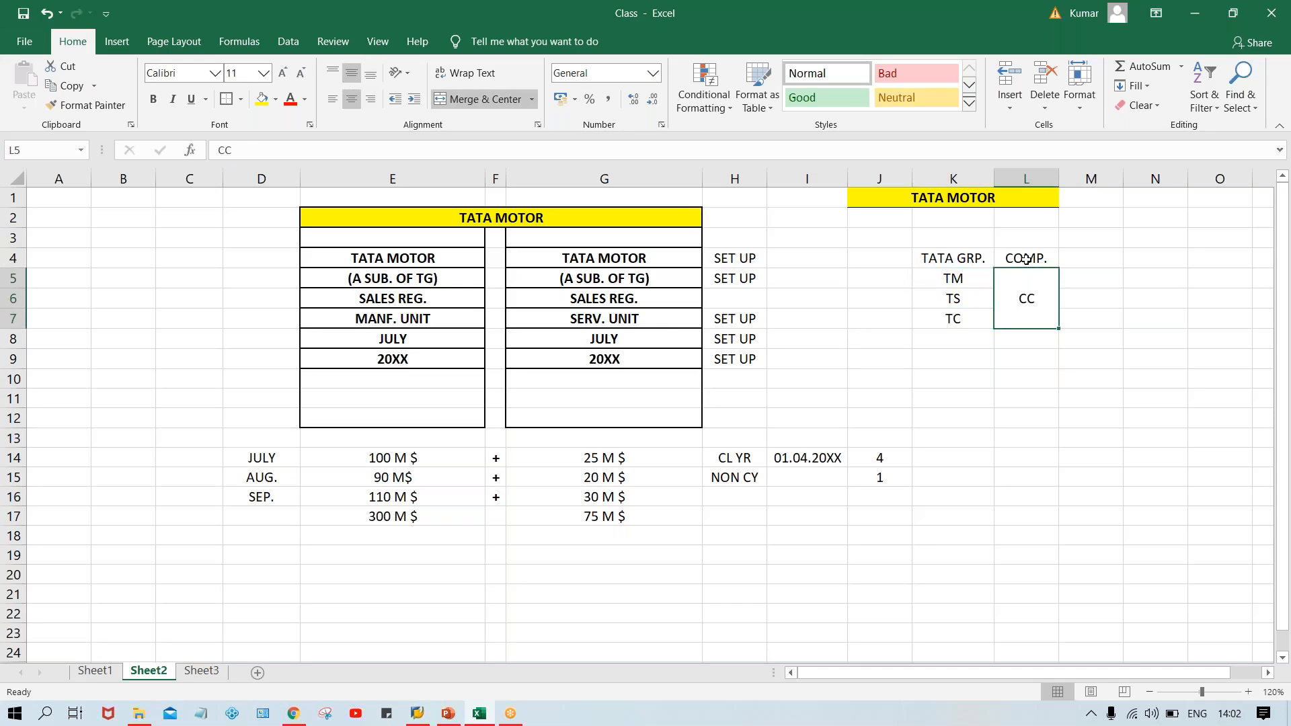
click(1026, 259)
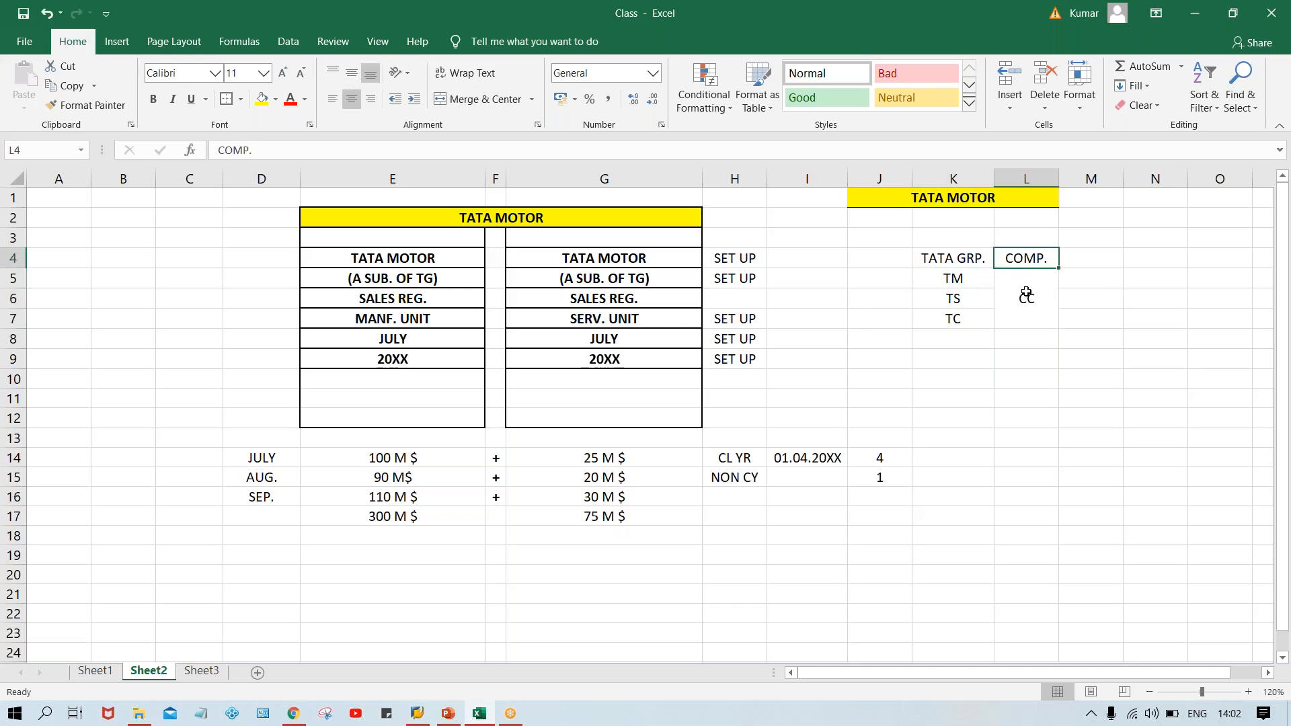
click(1027, 291)
click(956, 279)
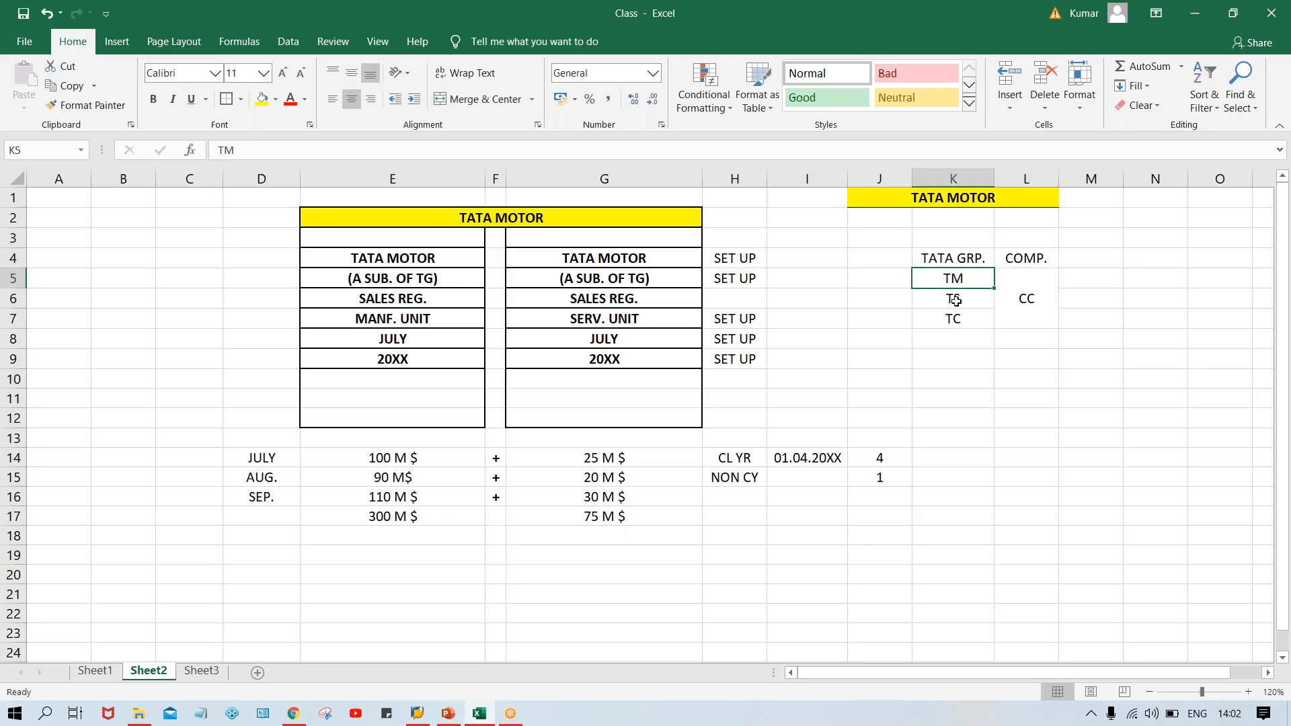
click(955, 298)
click(957, 320)
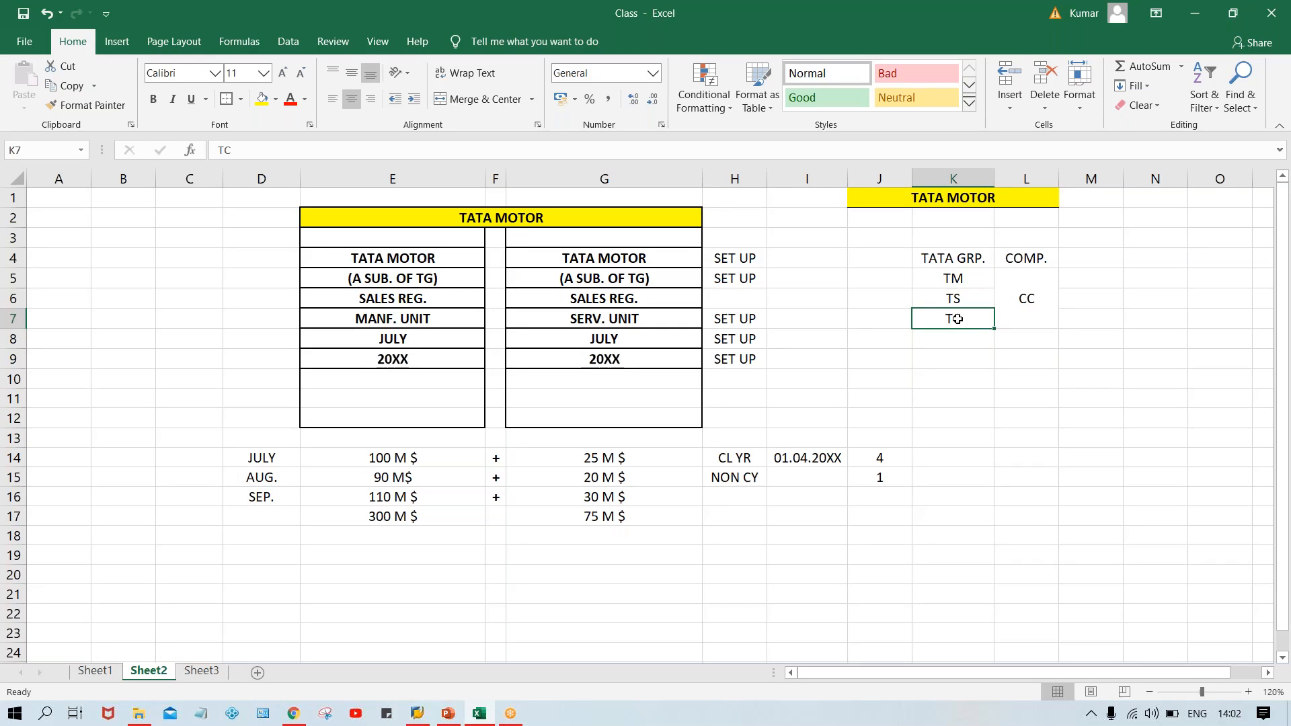
click(952, 281)
Step: Compare the MANF. UNIT and SERV. UNIT cells of the registers with the TATA GRP. company list and its COMP. and CC levels
click(432, 318)
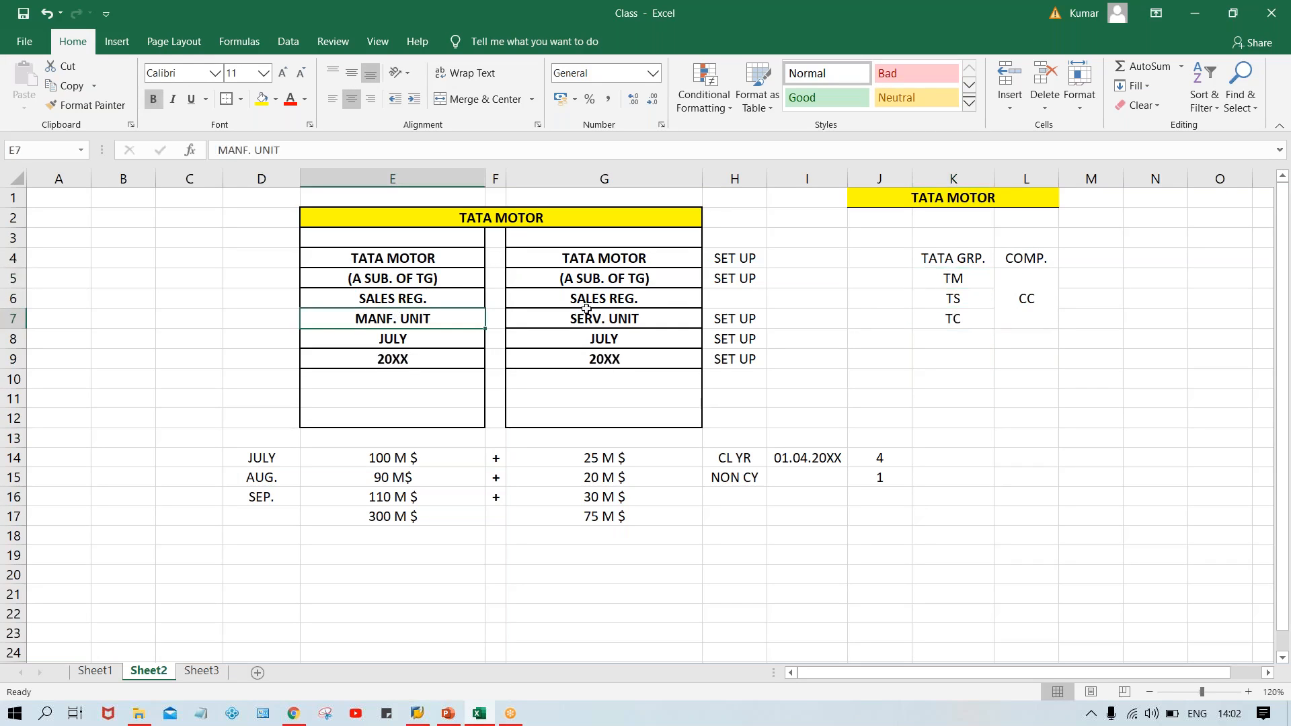
click(620, 315)
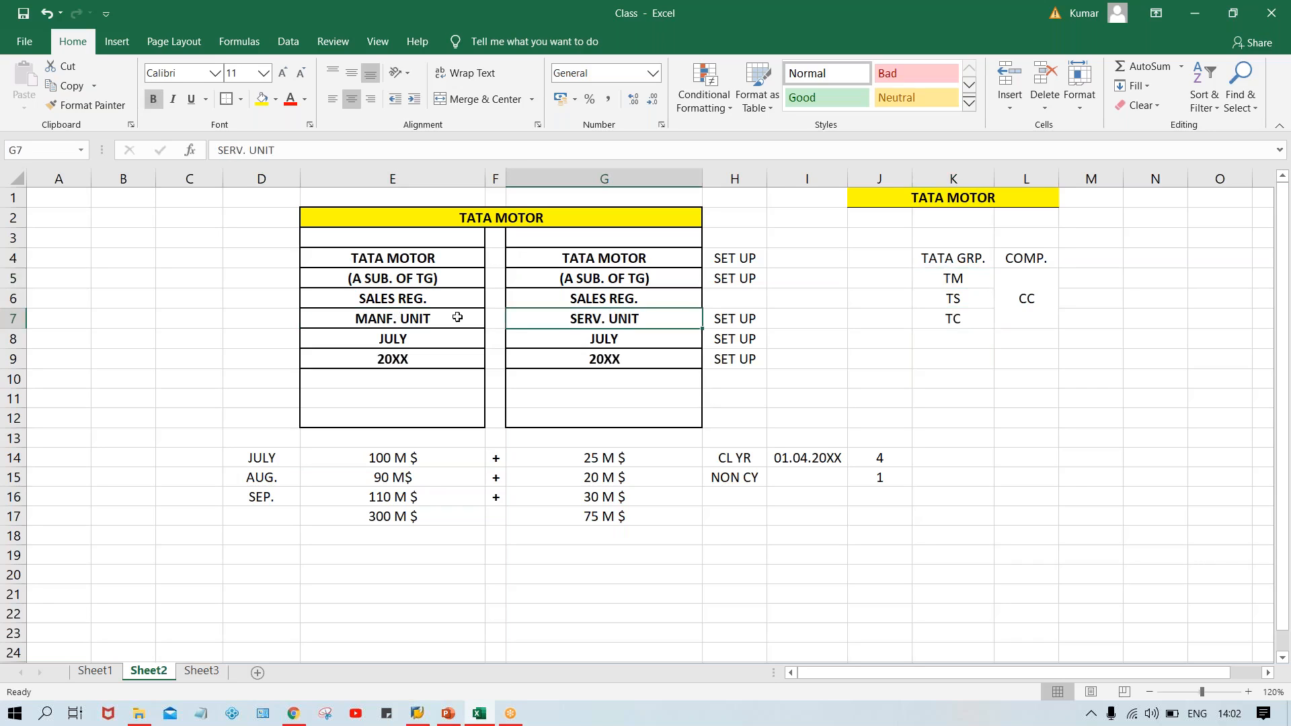
click(395, 316)
click(587, 321)
click(953, 259)
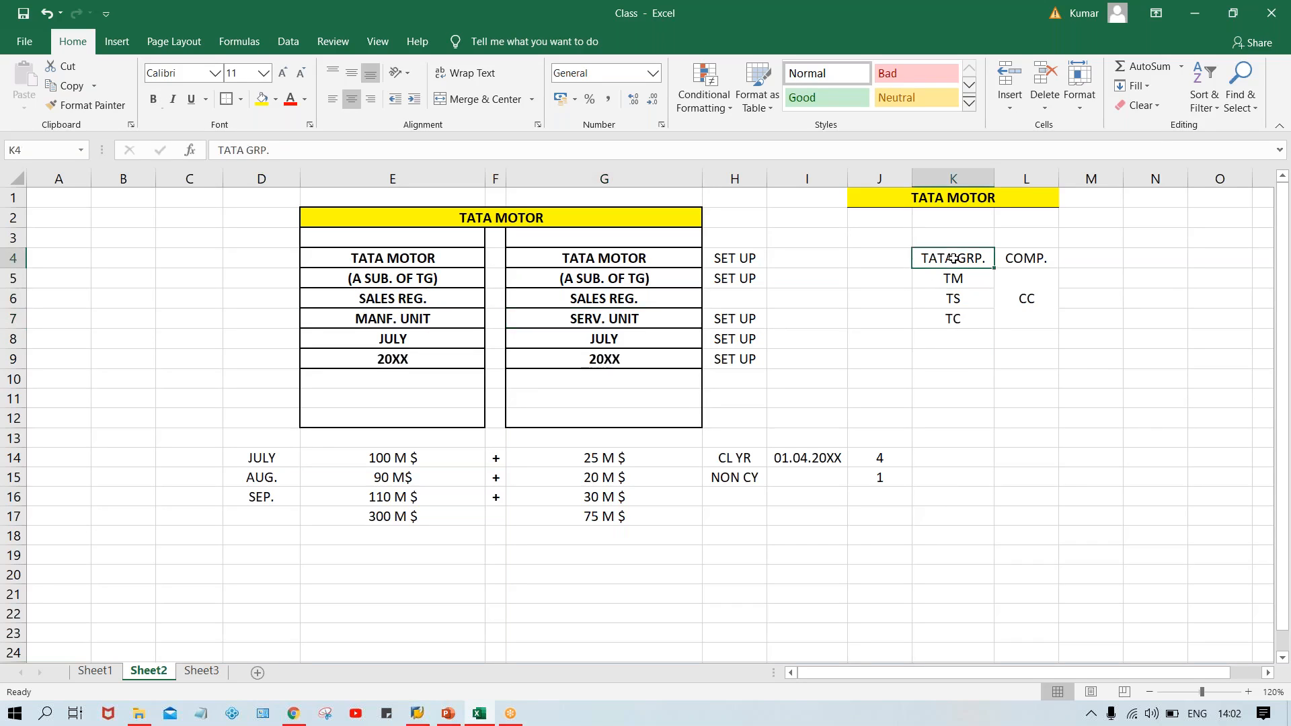
click(1029, 260)
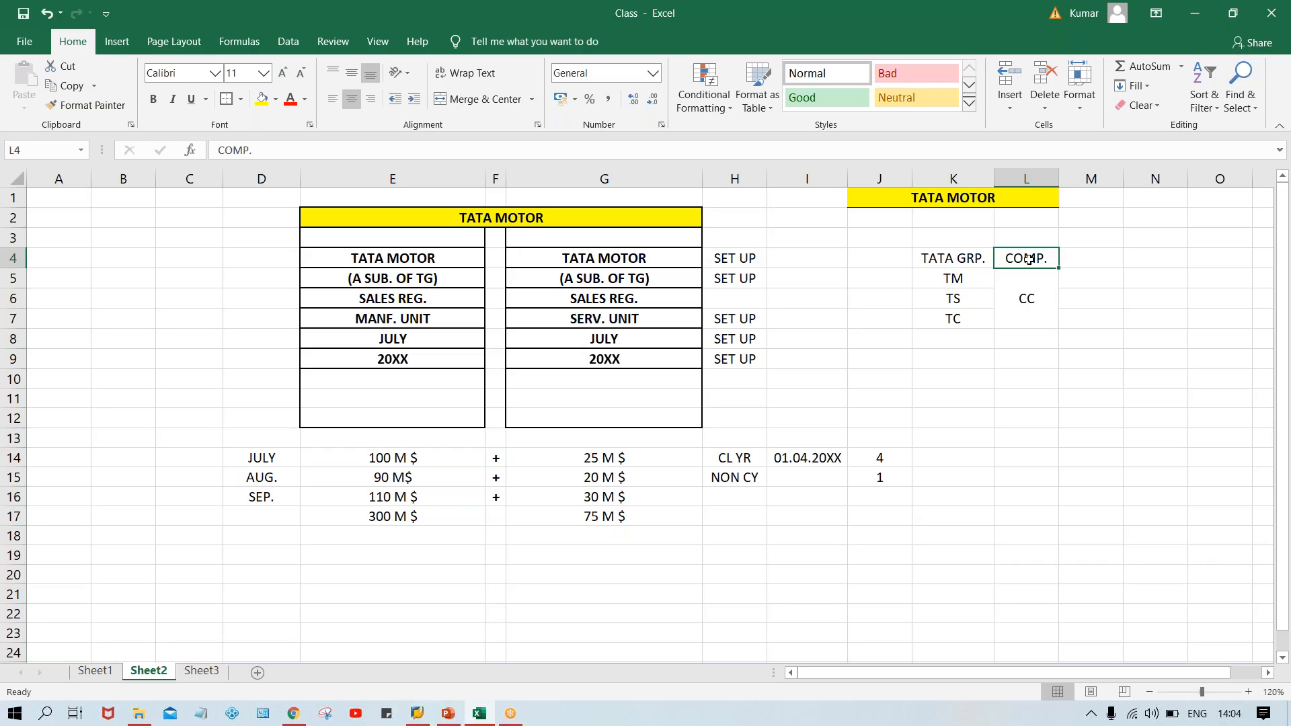
click(955, 260)
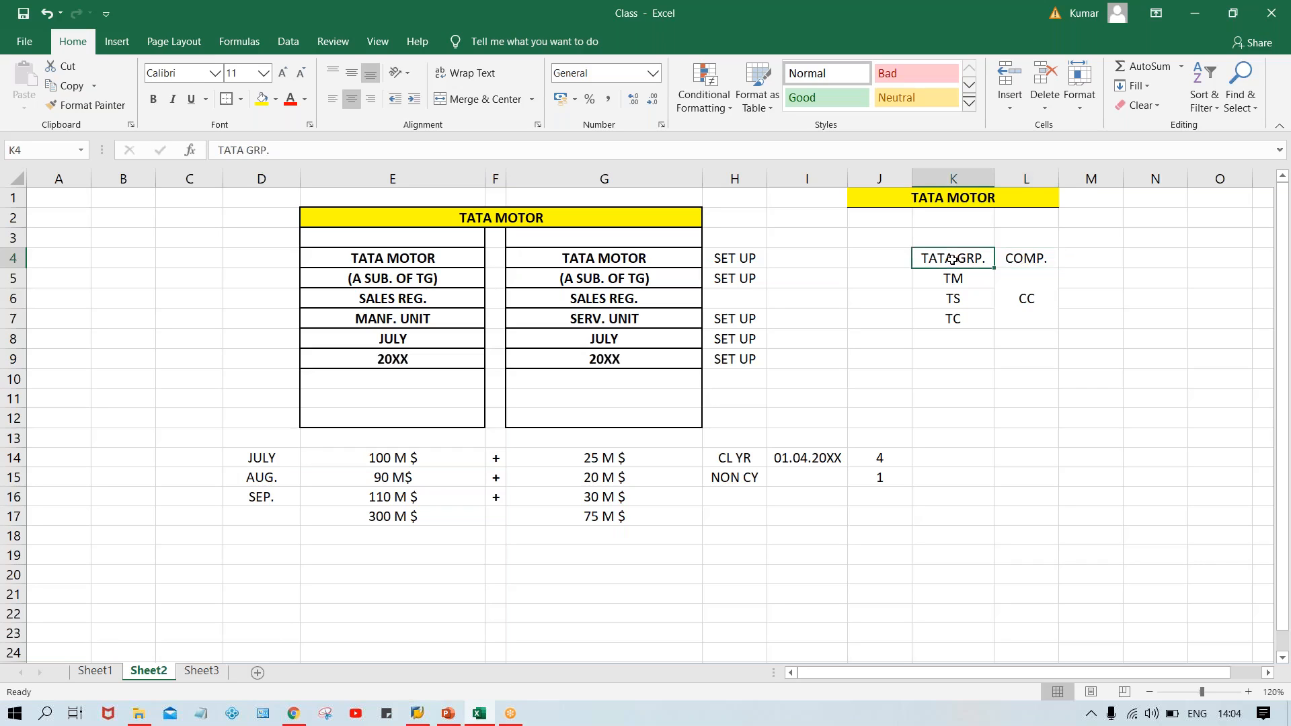
click(1016, 261)
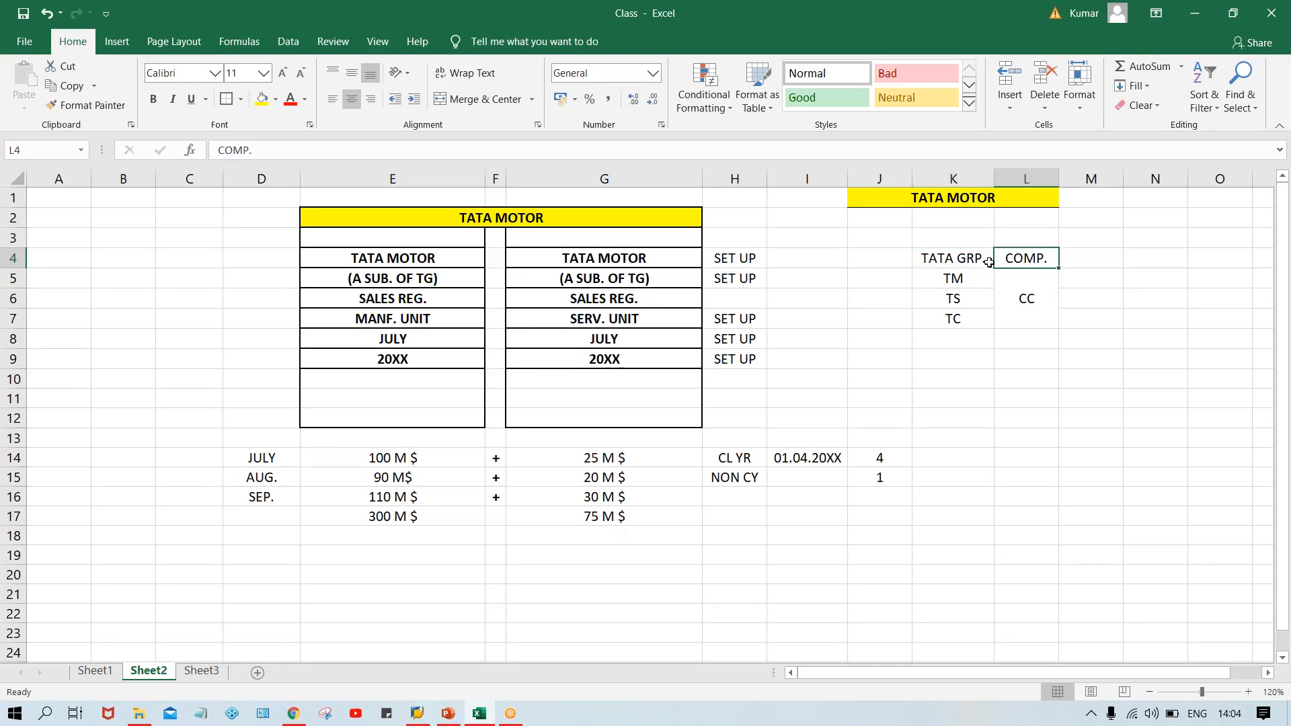
click(953, 282)
click(953, 297)
click(954, 319)
click(945, 277)
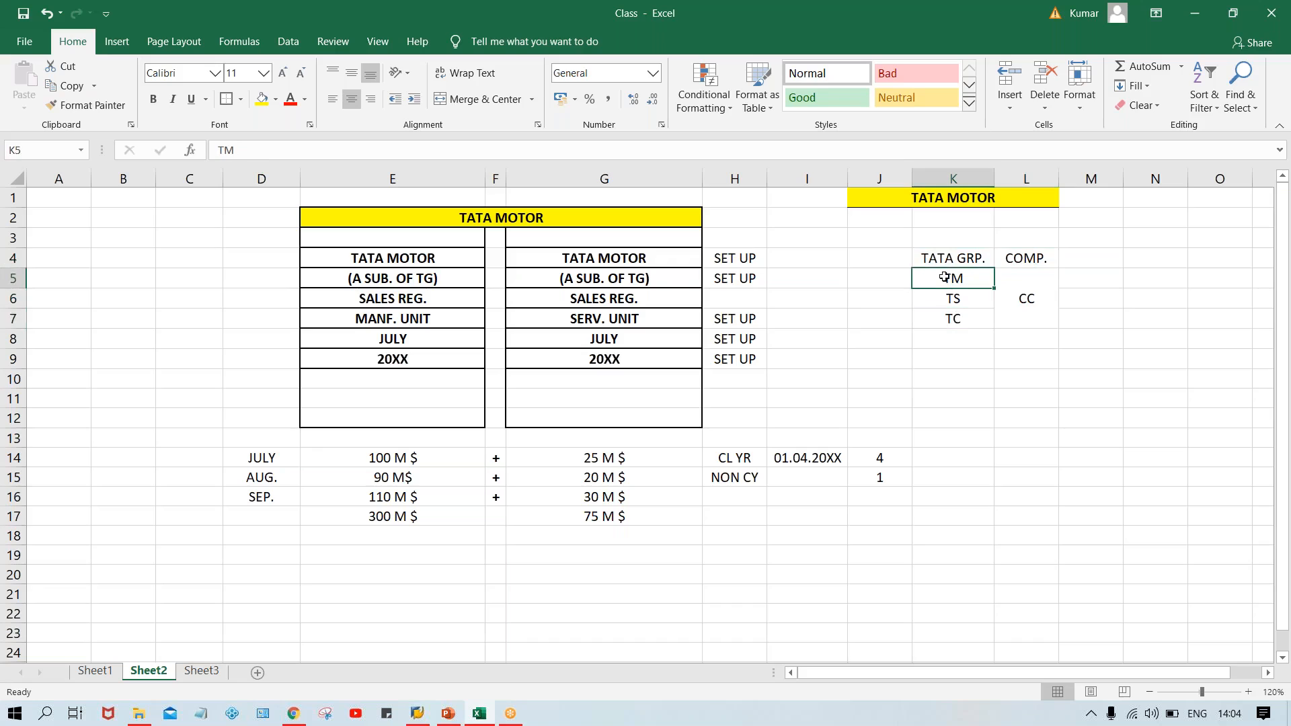
click(1026, 284)
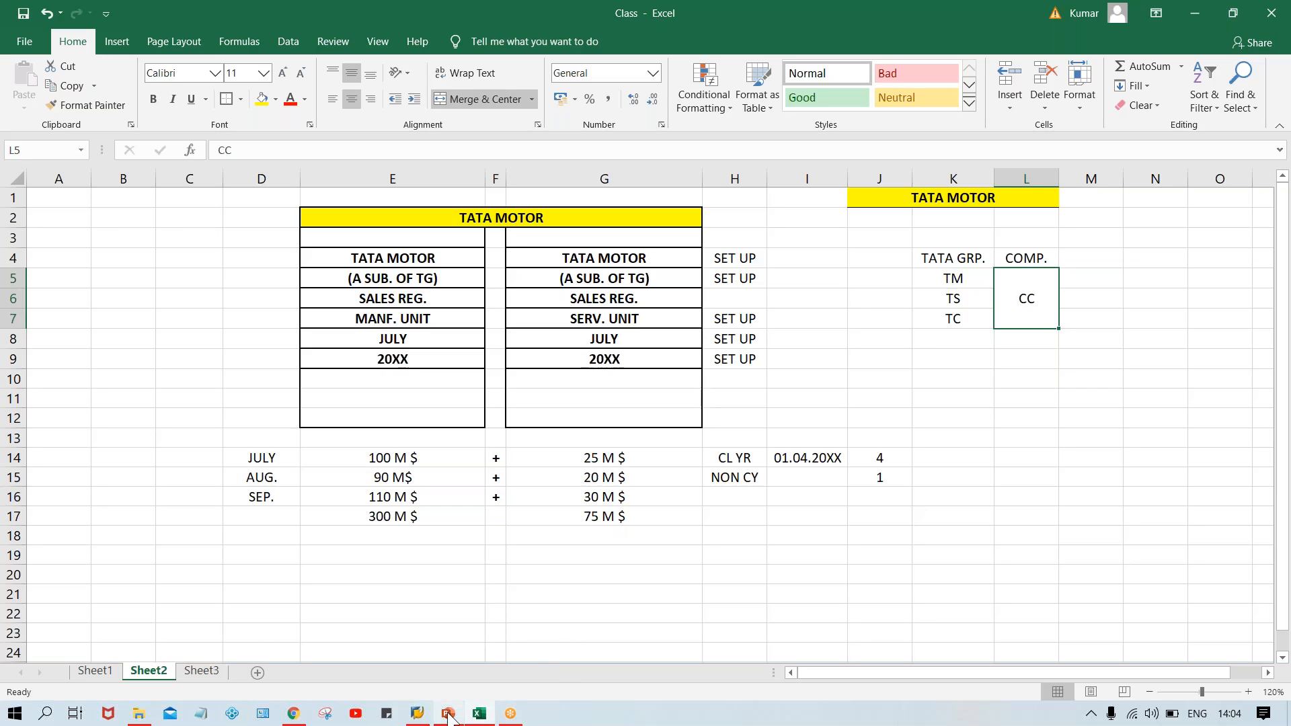
Step: Switch to the Enterprise structure presentation in PowerPoint to view the organization's structure slide
mouse_move(449, 716)
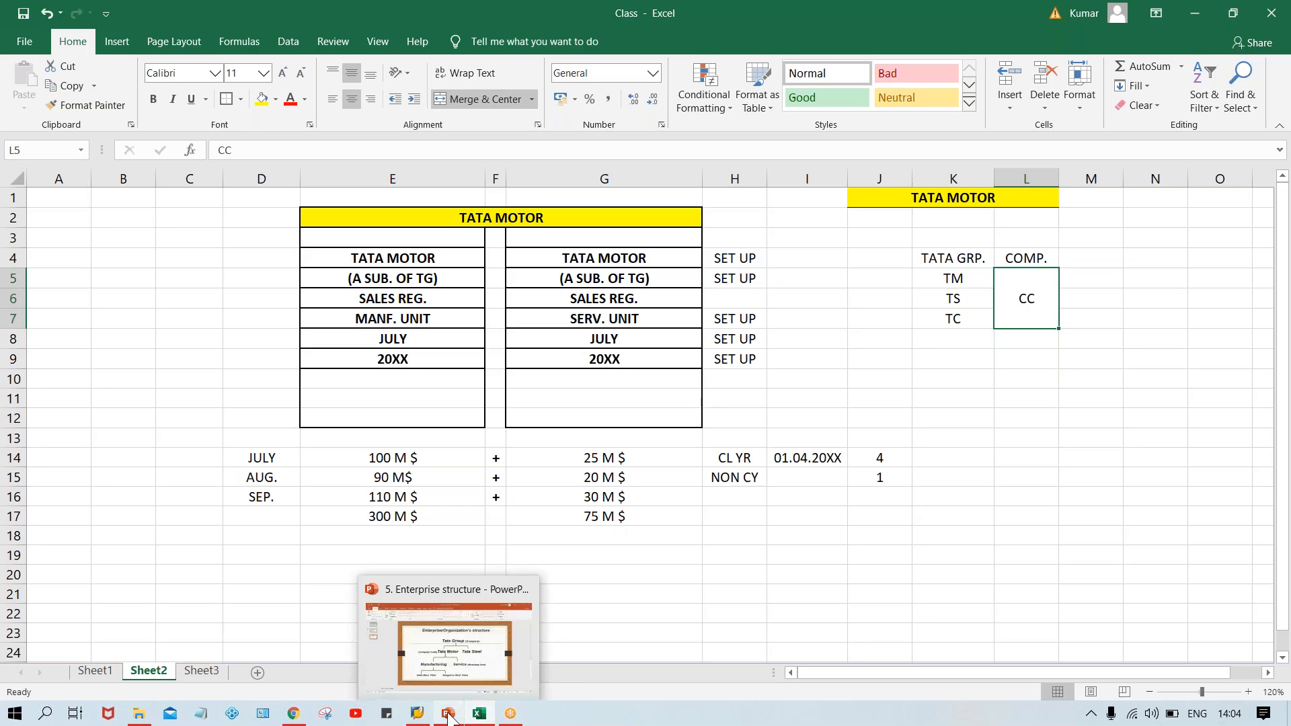
click(460, 632)
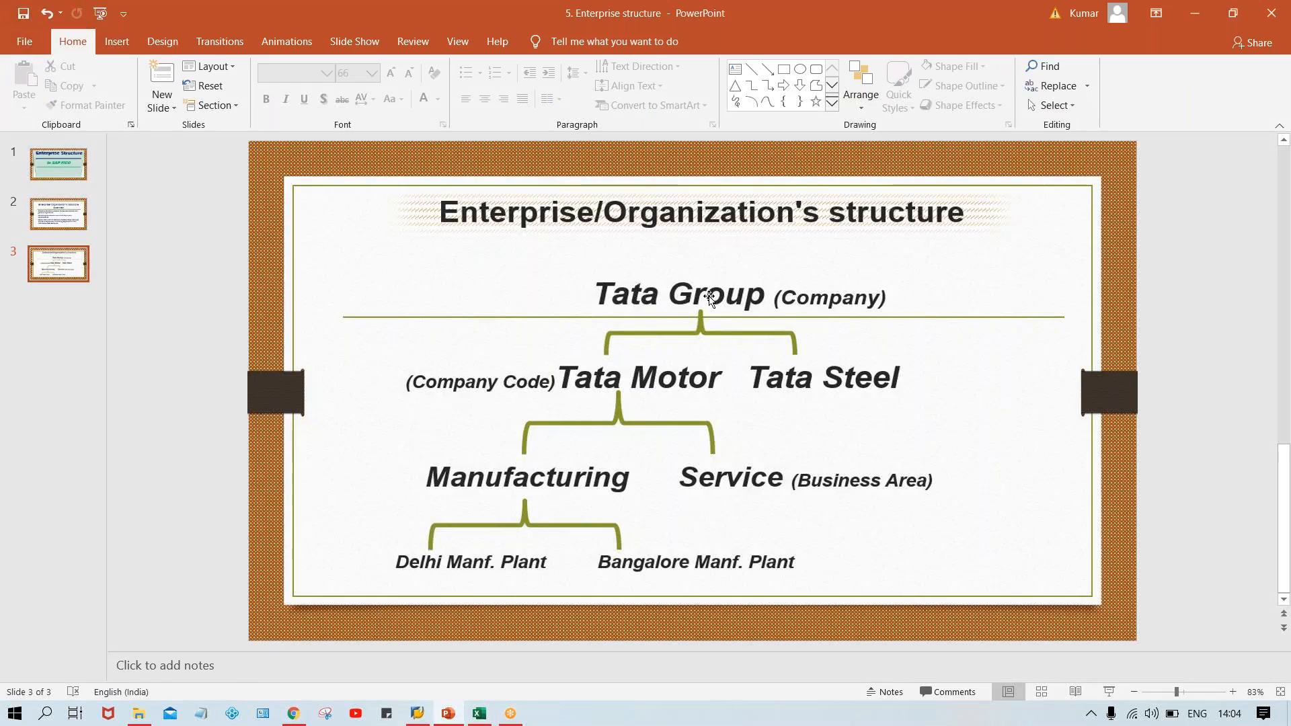